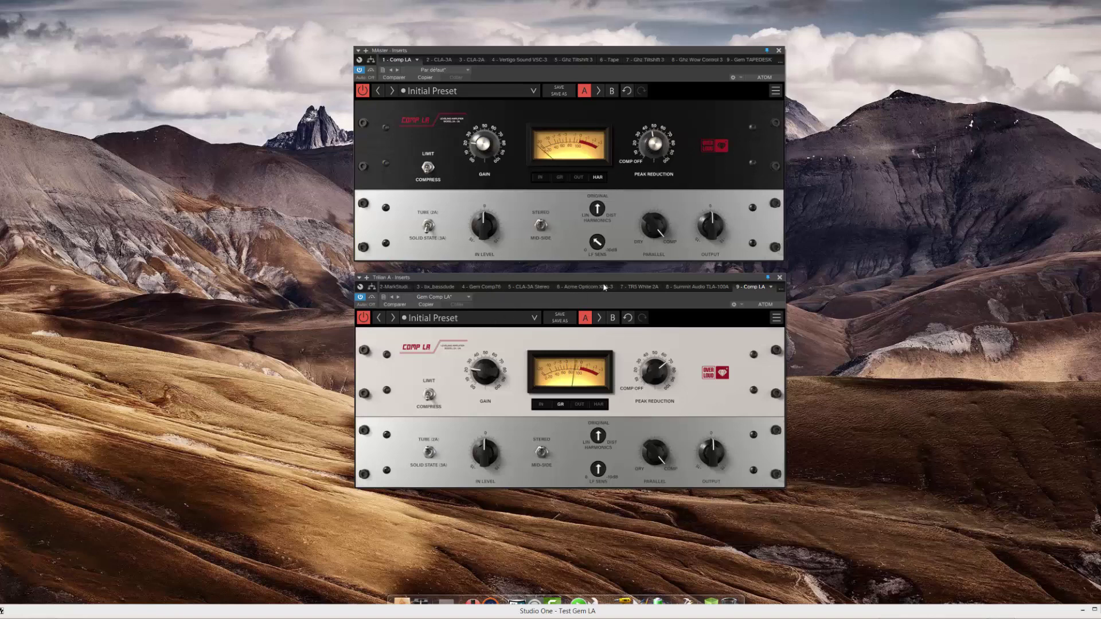
Space the two Comp LA windows apart and switch the Master unit to Tube (2A) and back to Solid State (3A)
{"action": "left_click_drag", "start_coordinate": [608, 277], "coordinate": [602, 350]}
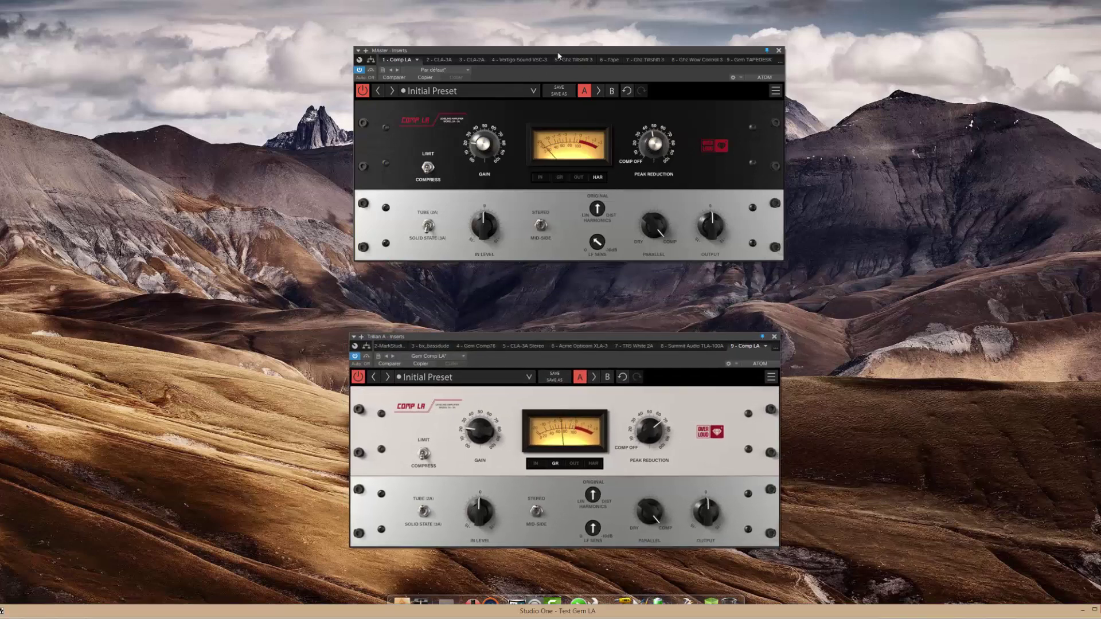
{"action": "left_click_drag", "start_coordinate": [545, 70], "coordinate": [535, 94]}
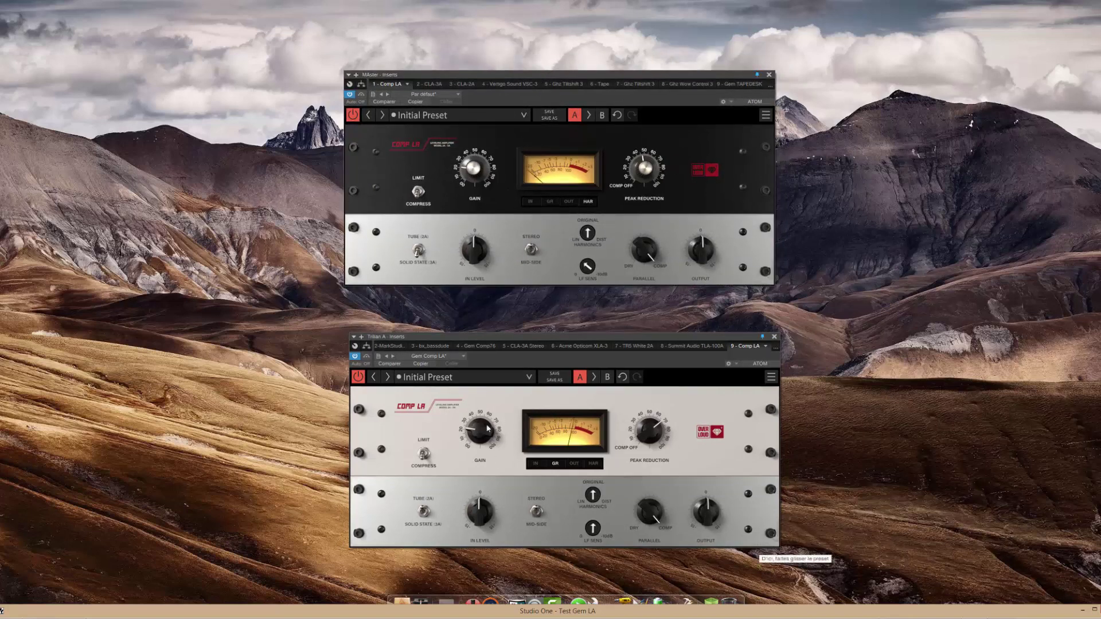
{"action": "left_click", "coordinate": [419, 250]}
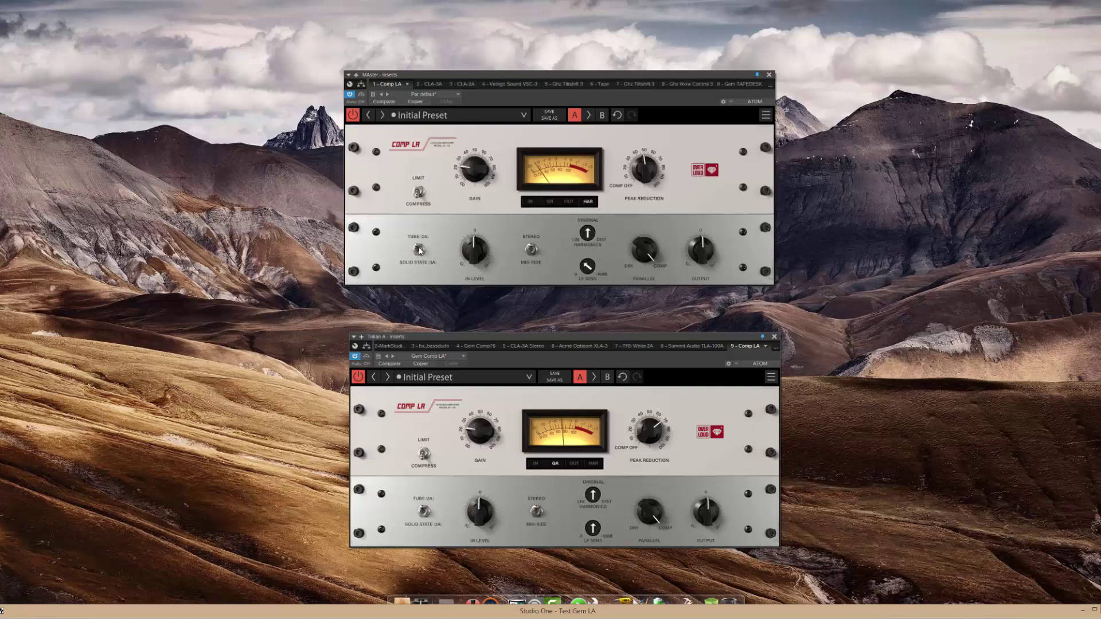
{"action": "left_click", "coordinate": [419, 250]}
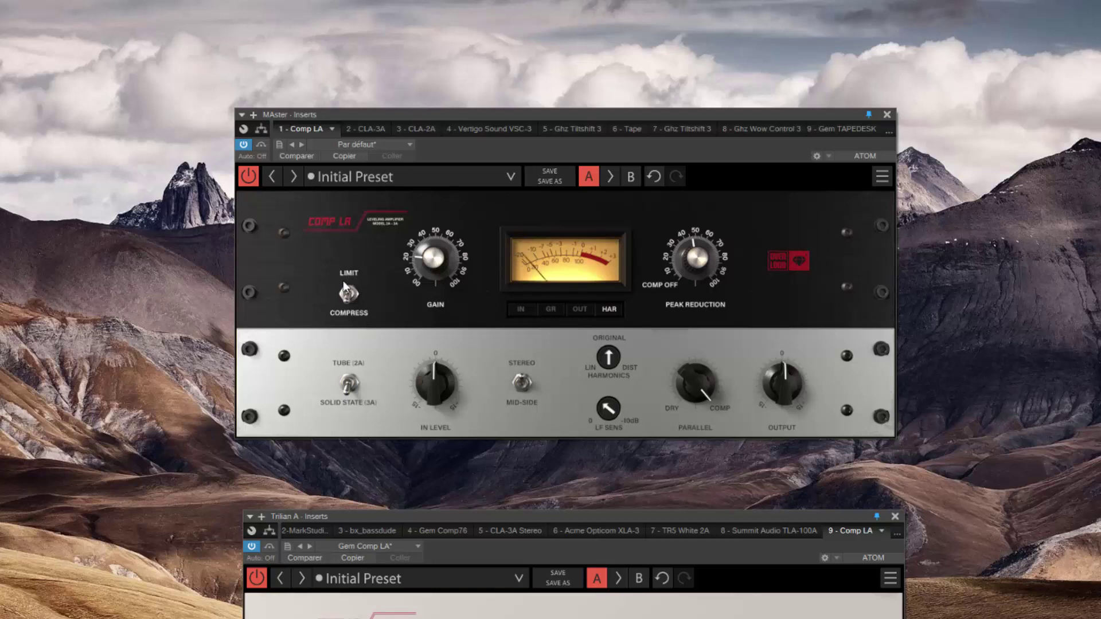
Cycle the Master unit's meter through IN, OUT, GR and HAR, and toggle it to Tube (2A) and back to Solid State (3A)
{"action": "left_click", "coordinate": [523, 311]}
{"action": "left_click", "coordinate": [578, 310]}
{"action": "left_click", "coordinate": [549, 311]}
{"action": "left_click", "coordinate": [610, 311]}
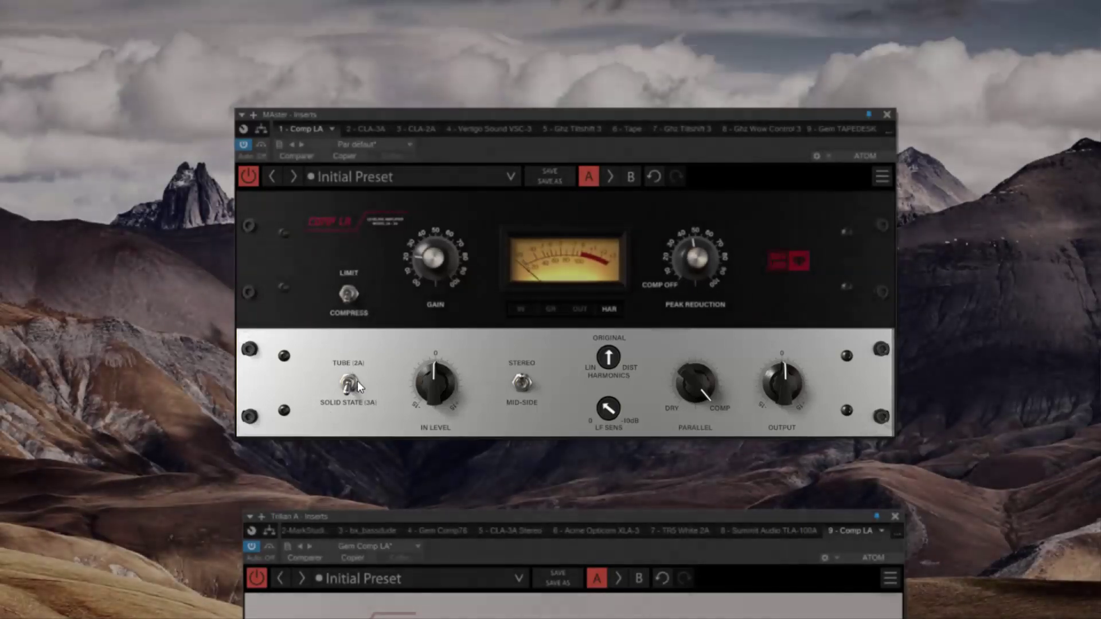
{"action": "left_click", "coordinate": [356, 383]}
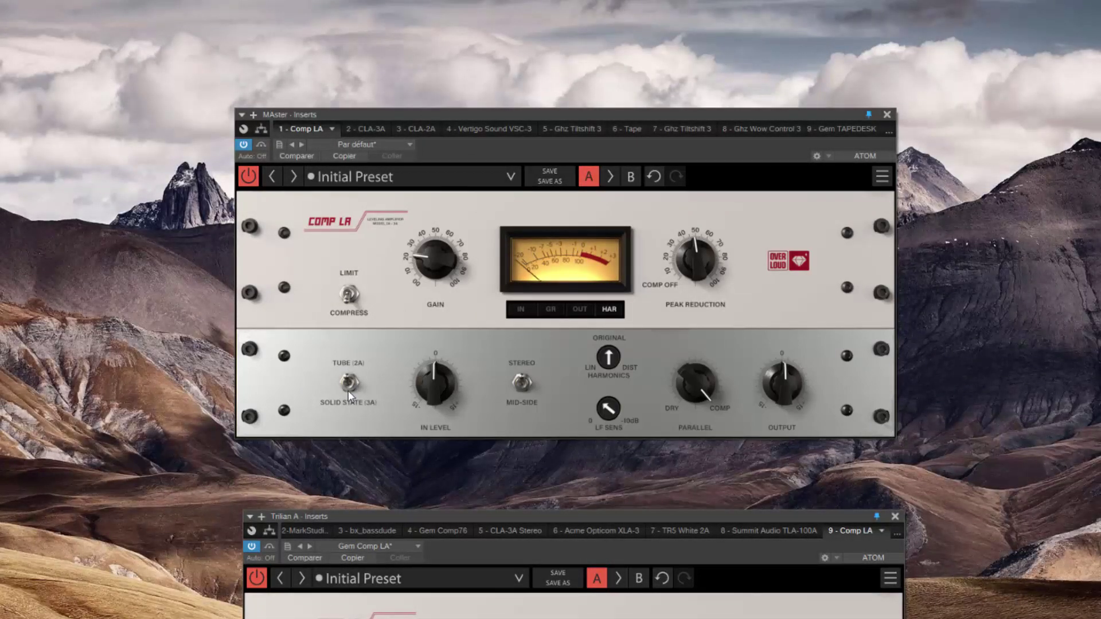
{"action": "left_click", "coordinate": [356, 384]}
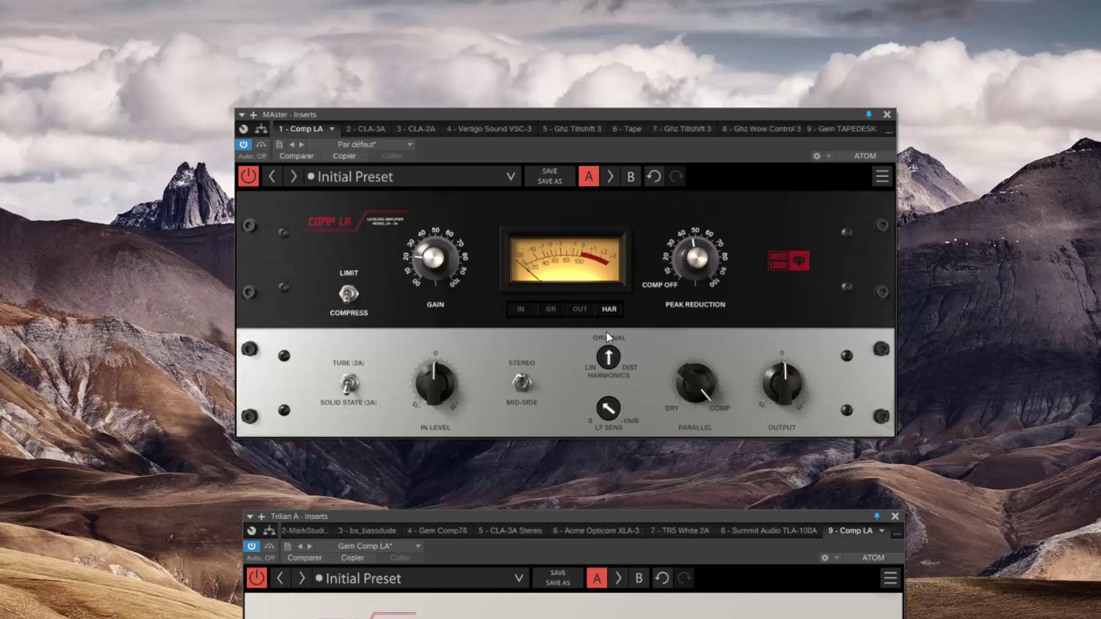
Cycle the Master unit's Harmonics selector through its LIN, DIST and ORIGINAL modes, ending on ORIGINAL
{"action": "left_click", "coordinate": [612, 361]}
{"action": "left_click", "coordinate": [608, 357]}
{"action": "left_click", "coordinate": [608, 356]}
{"action": "left_click", "coordinate": [608, 357]}
{"action": "left_click", "coordinate": [607, 357]}
{"action": "left_click", "coordinate": [607, 357]}
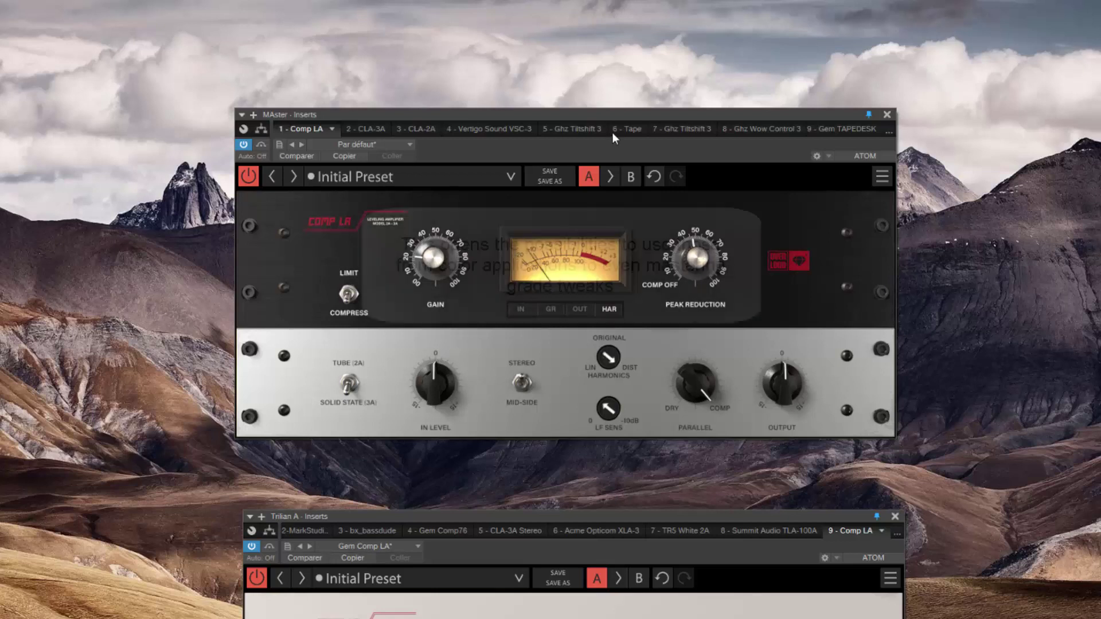
{"action": "left_click", "coordinate": [608, 356]}
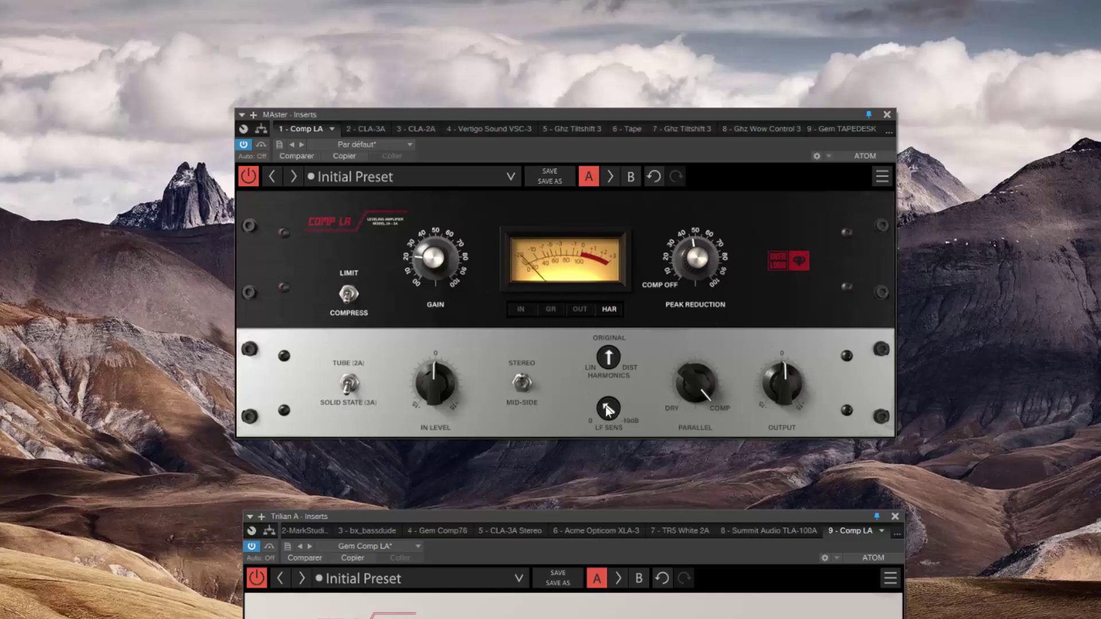
Try out the LF Sens and Parallel knobs on the Master compressor
{"action": "left_click_drag", "start_coordinate": [607, 408], "coordinate": [611, 391]}
{"action": "left_click_drag", "start_coordinate": [697, 377], "coordinate": [699, 407]}
Switch the Master compressor to Mid-Side mode and return it to Stereo
{"action": "left_click", "coordinate": [528, 387]}
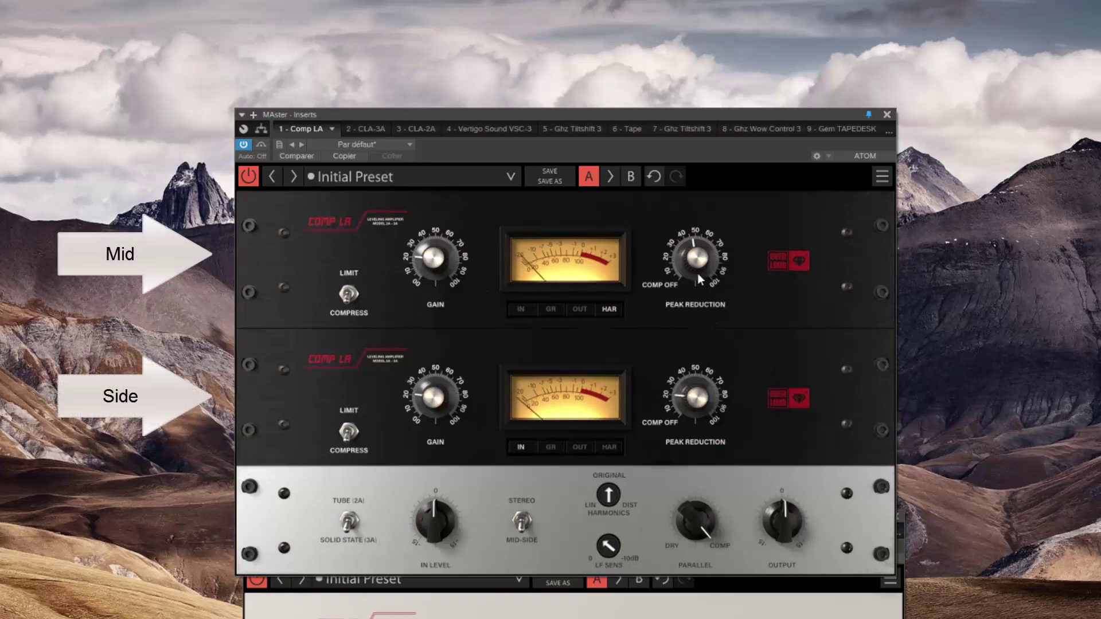
{"action": "mouse_move", "coordinate": [697, 261]}
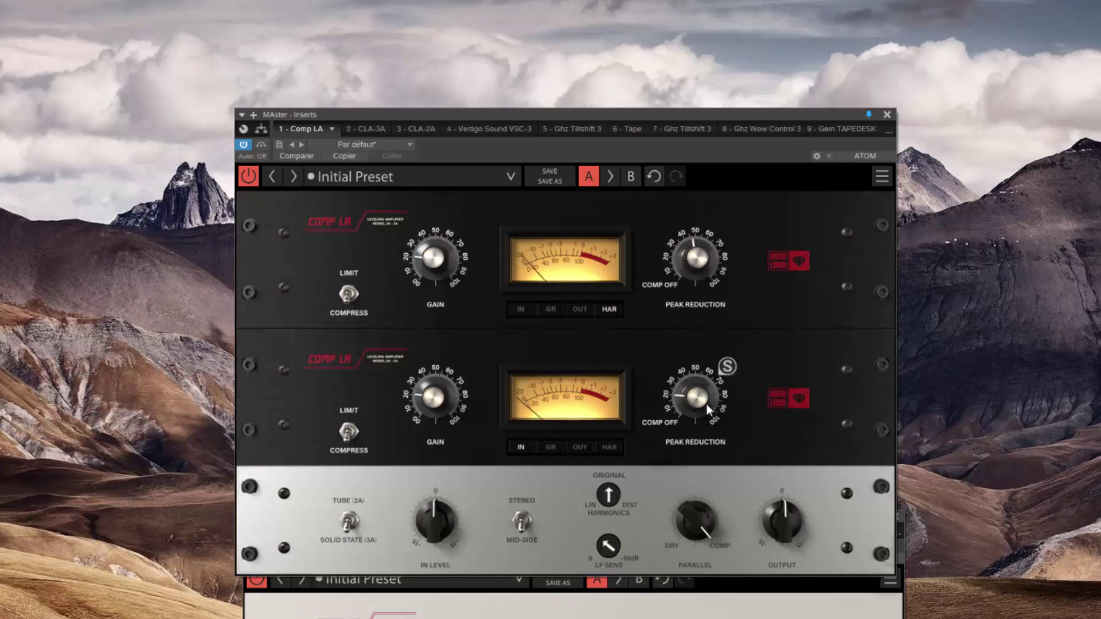
{"action": "left_click", "coordinate": [522, 520]}
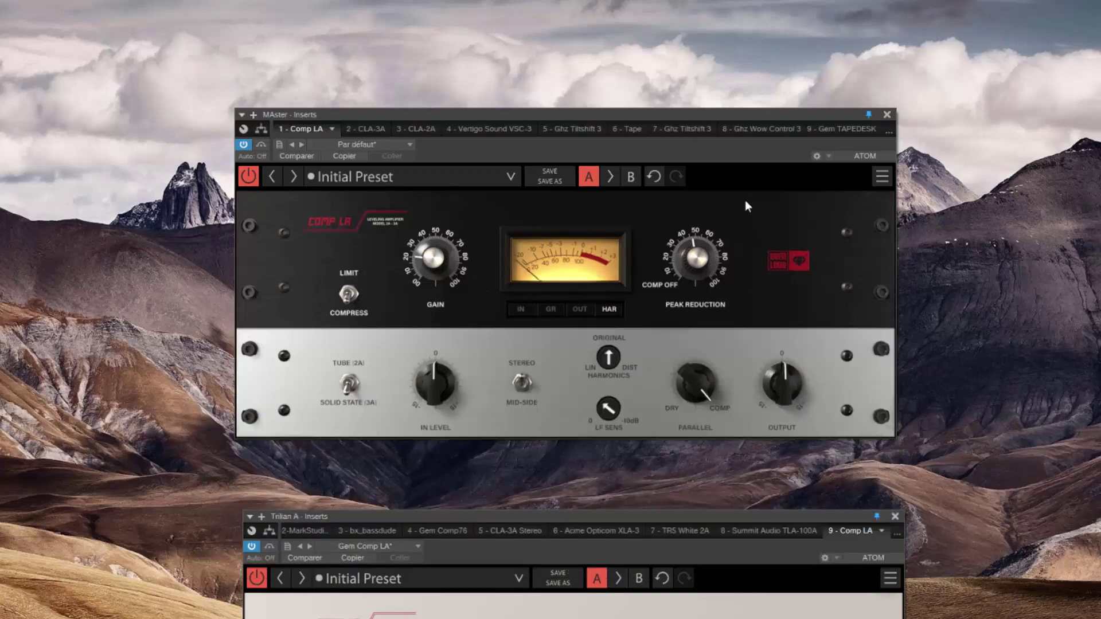
Set the Master compressor's oversampling mode to Ultra in its preferences and close them
{"action": "left_click", "coordinate": [882, 176]}
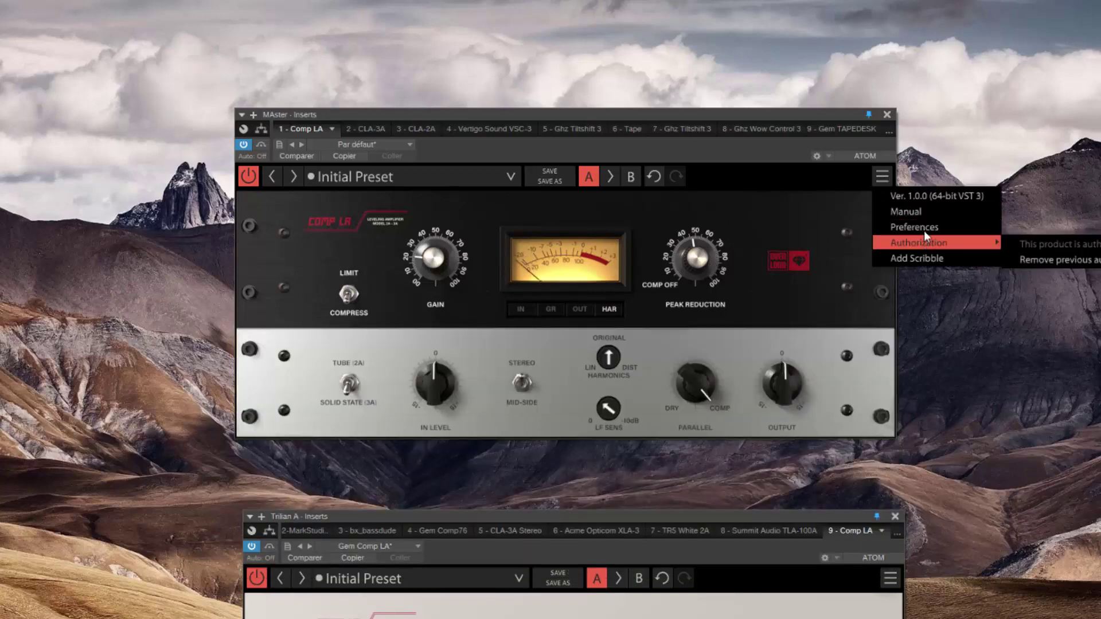
{"action": "left_click", "coordinate": [924, 229]}
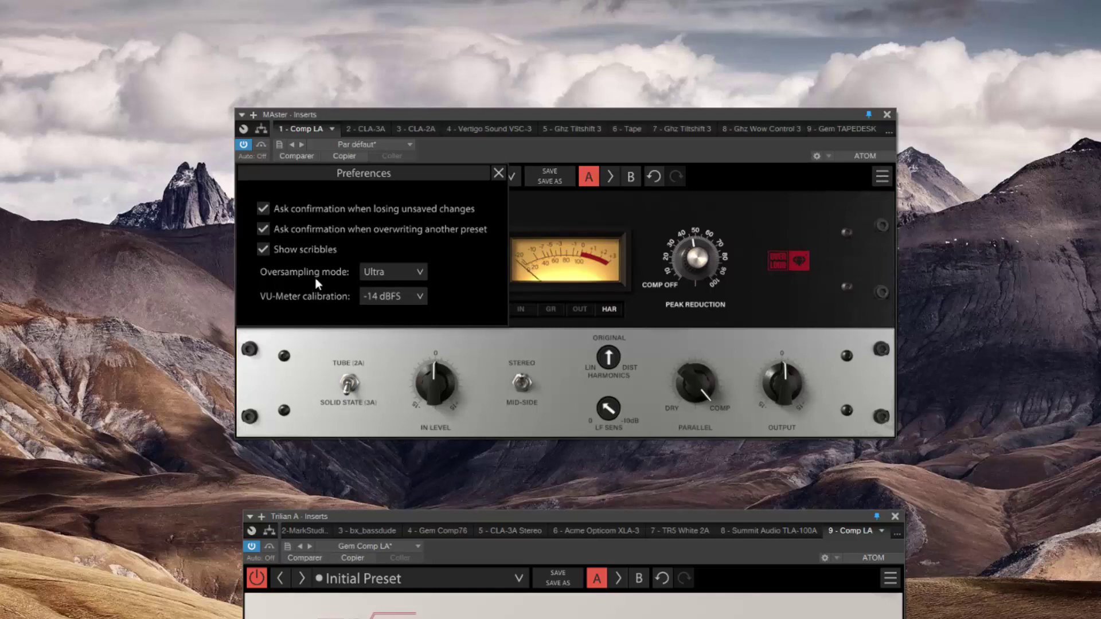
{"action": "left_click", "coordinate": [418, 274]}
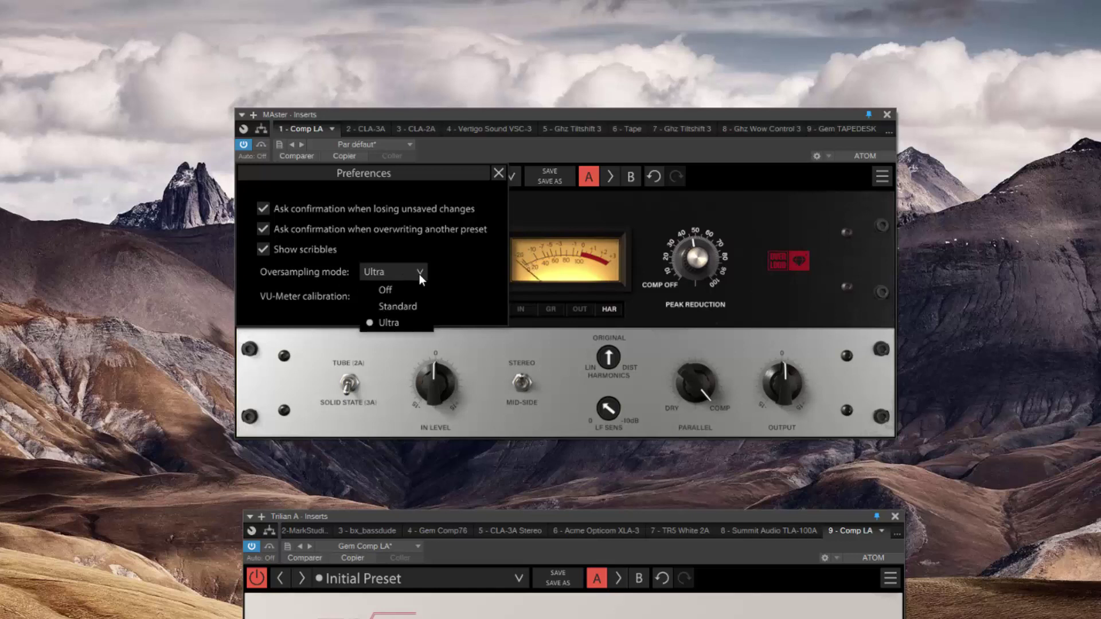
{"action": "left_click", "coordinate": [417, 321]}
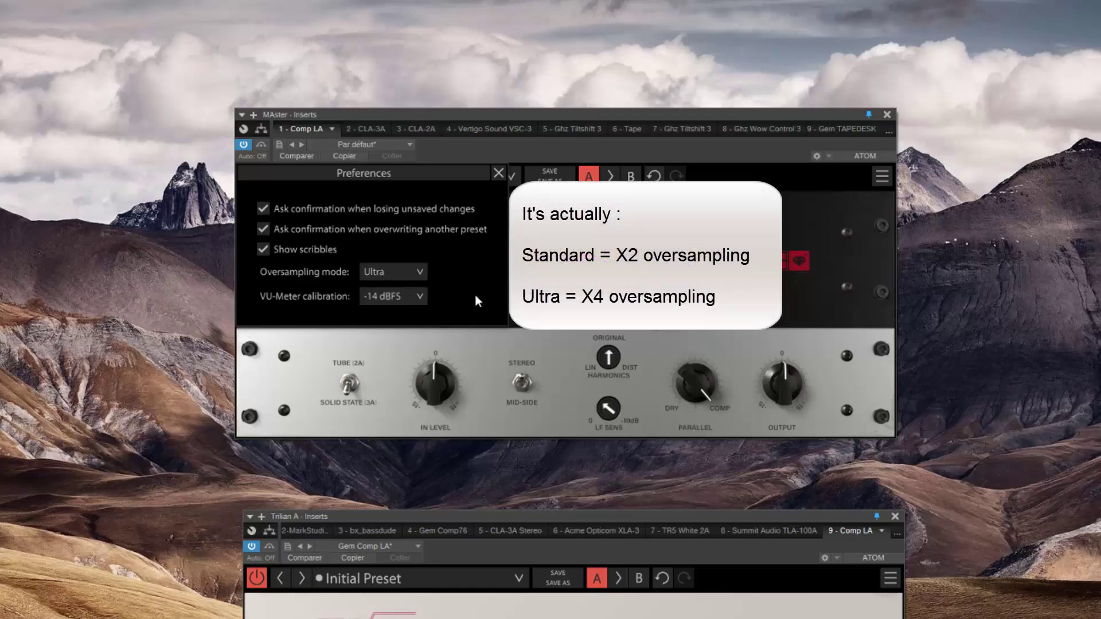
{"action": "left_click", "coordinate": [498, 173]}
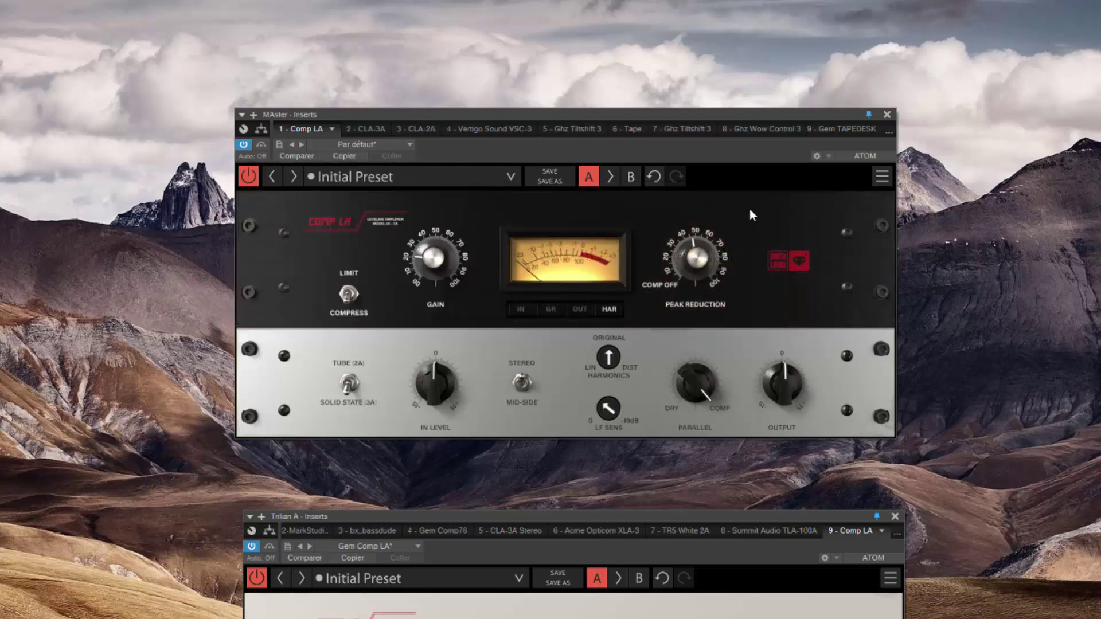
Review the Master compressor's preferences, including the VU-Meter calibration, and close them
{"action": "left_click", "coordinate": [882, 178]}
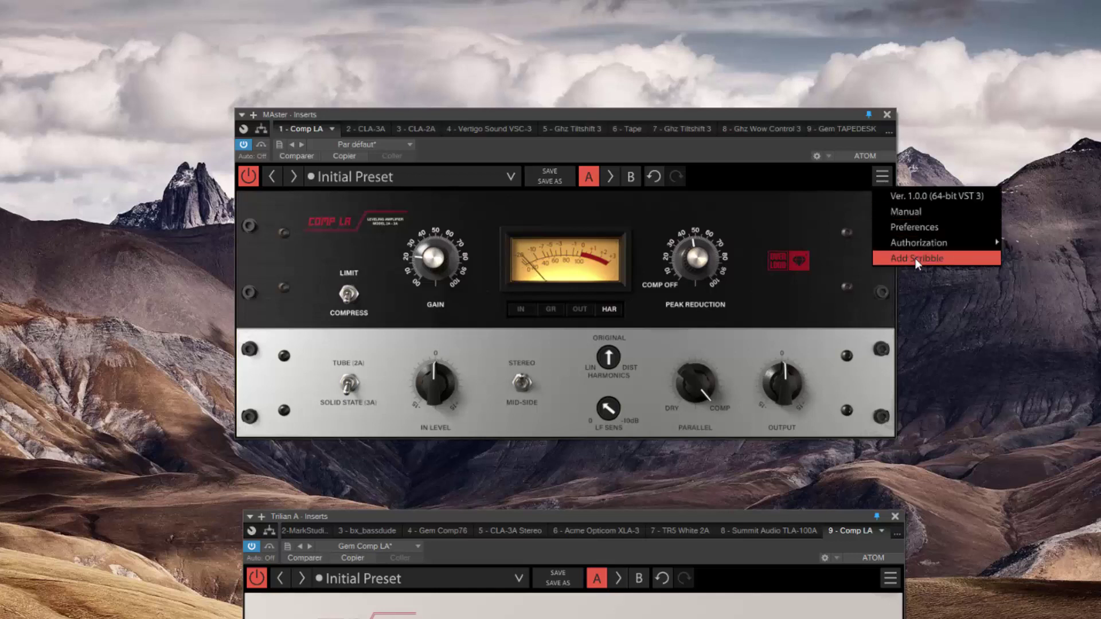
{"action": "left_click", "coordinate": [914, 227]}
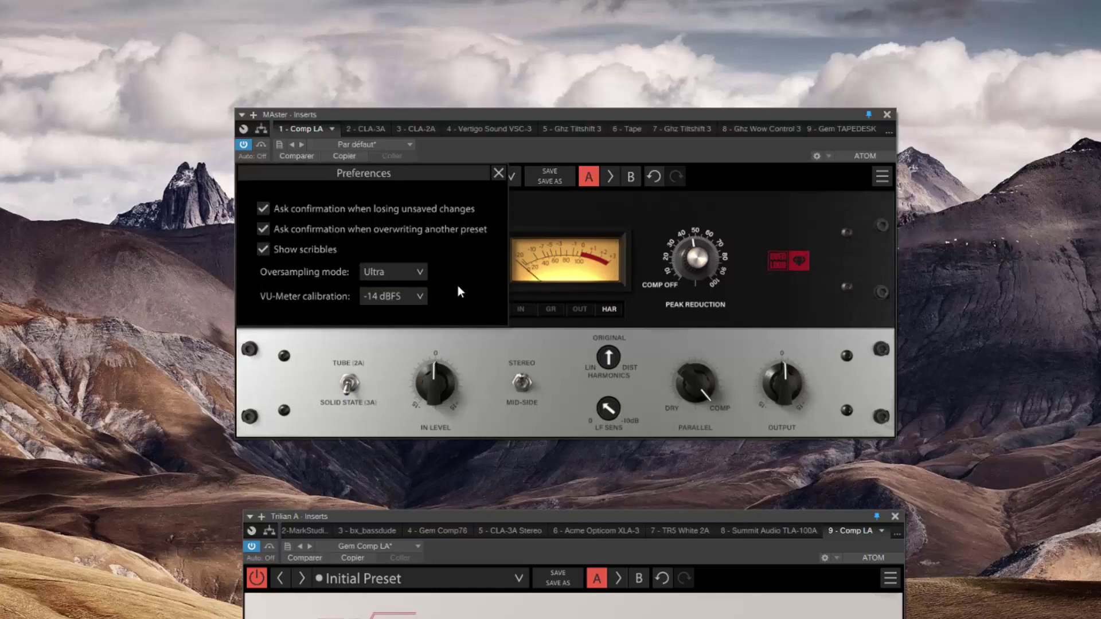
{"action": "left_click", "coordinate": [498, 173]}
Add a scribble label reading MASTER to the Master compressor and place it in the upper-right corner of its faceplate
{"action": "left_click", "coordinate": [881, 178]}
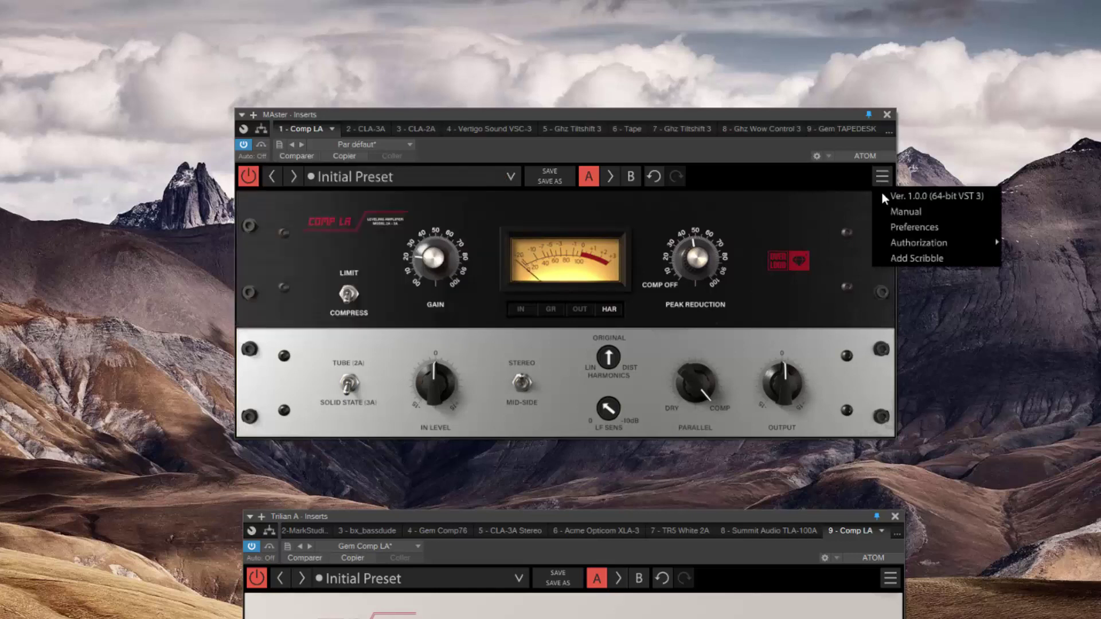
{"action": "left_click", "coordinate": [920, 257]}
{"action": "double_click", "coordinate": [576, 318]}
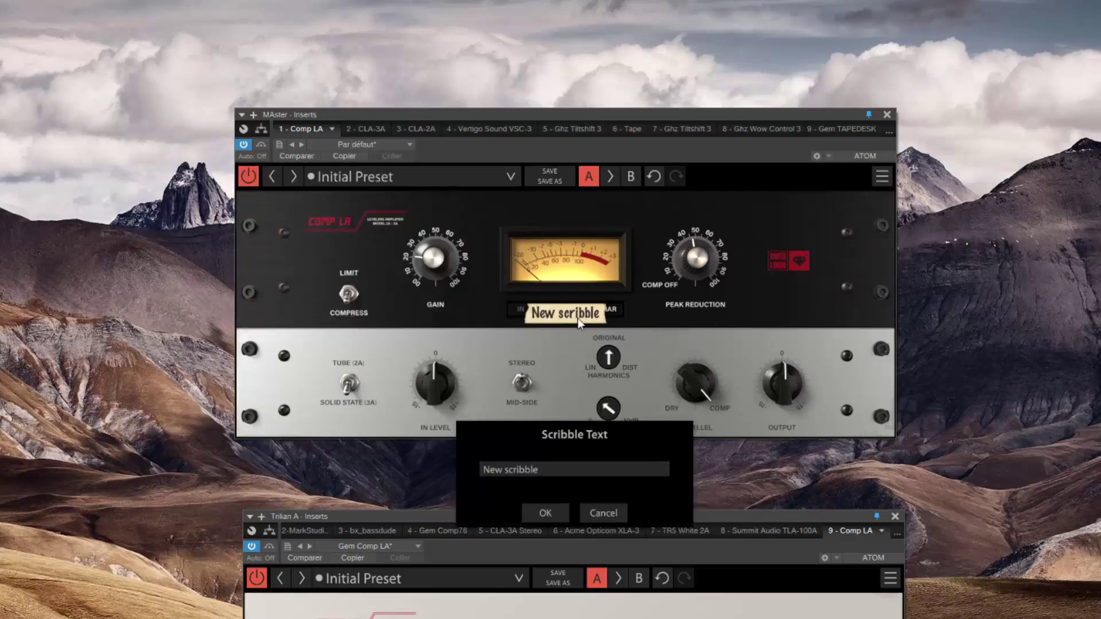
{"action": "key", "text": "BackSpace"}
{"action": "key", "text": "BackSpace"}
{"action": "key", "text": "BackSpace"}
{"action": "key", "text": "BackSpace"}
{"action": "key", "text": "BackSpace"}
{"action": "key", "text": "BackSpace"}
{"action": "key", "text": "BackSpace"}
{"action": "key", "text": "BackSpace"}
{"action": "key", "text": "BackSpace"}
{"action": "key", "text": "BackSpace"}
{"action": "key", "text": "BackSpace"}
{"action": "key", "text": "BackSpace"}
{"action": "type", "text": "MASTER"}
{"action": "key", "text": "Return"}
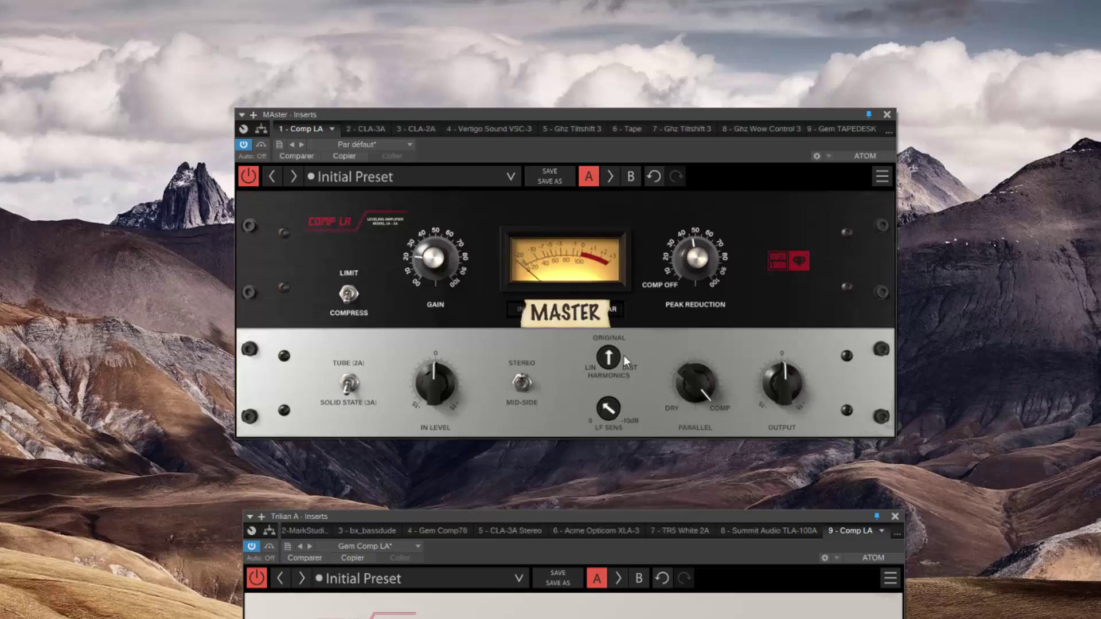
{"action": "mouse_move", "coordinate": [636, 308]}
{"action": "left_mouse_down"}
{"action": "mouse_move", "coordinate": [810, 269]}
{"action": "mouse_move", "coordinate": [804, 219]}
{"action": "mouse_move", "coordinate": [850, 220]}
{"action": "left_mouse_up"}
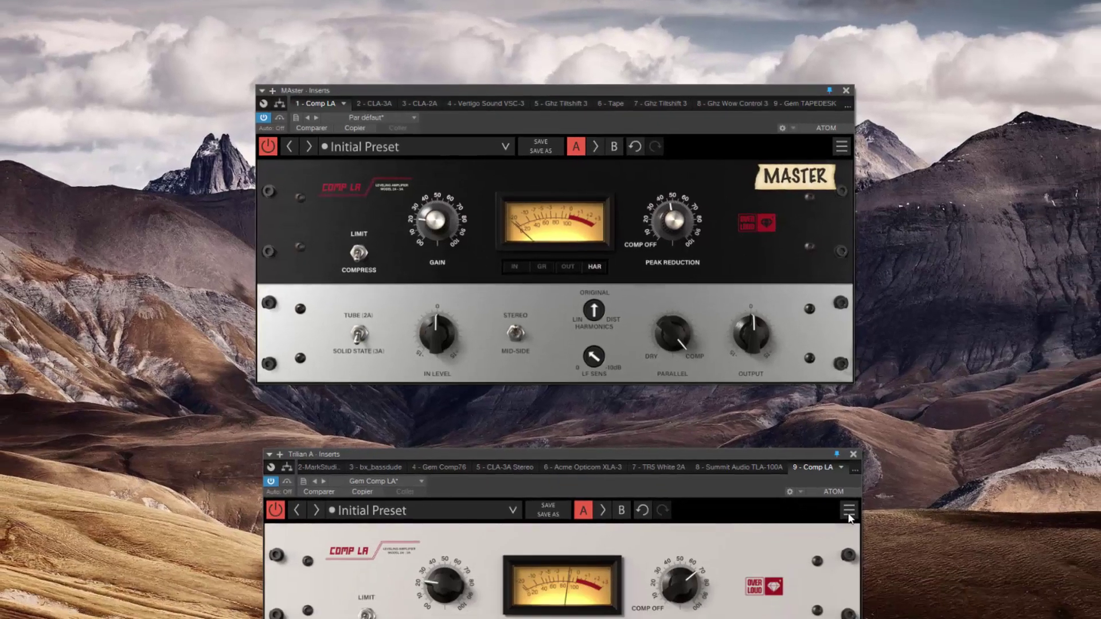
Add a scribble label reading BASS to the Trilian A compressor and place it in the upper-right corner of its faceplate
{"action": "left_click", "coordinate": [848, 512]}
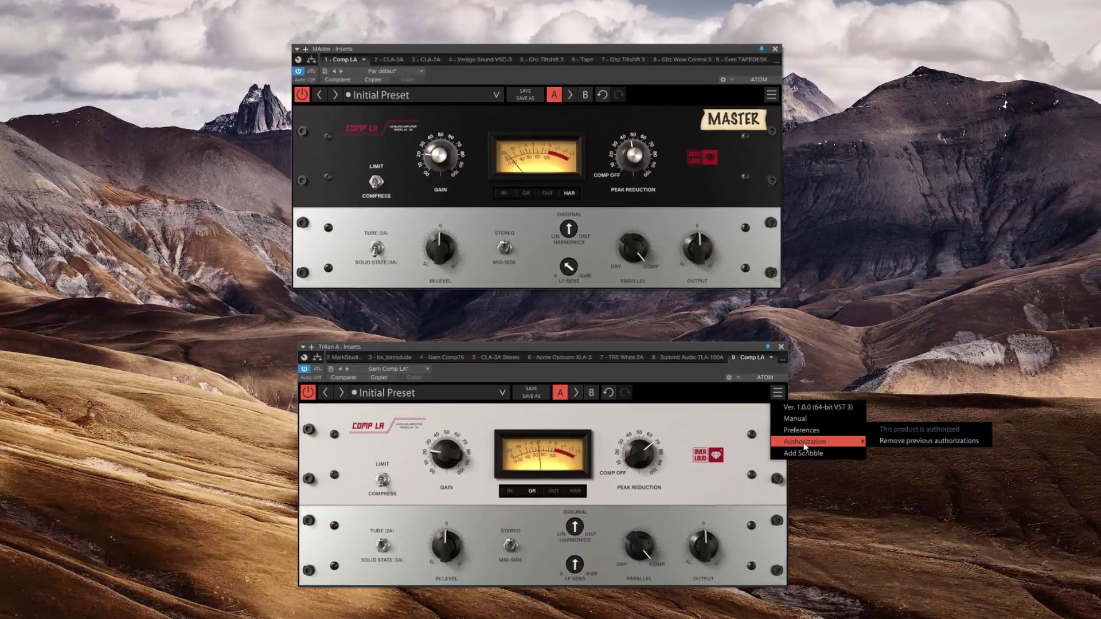
{"action": "left_click", "coordinate": [802, 454]}
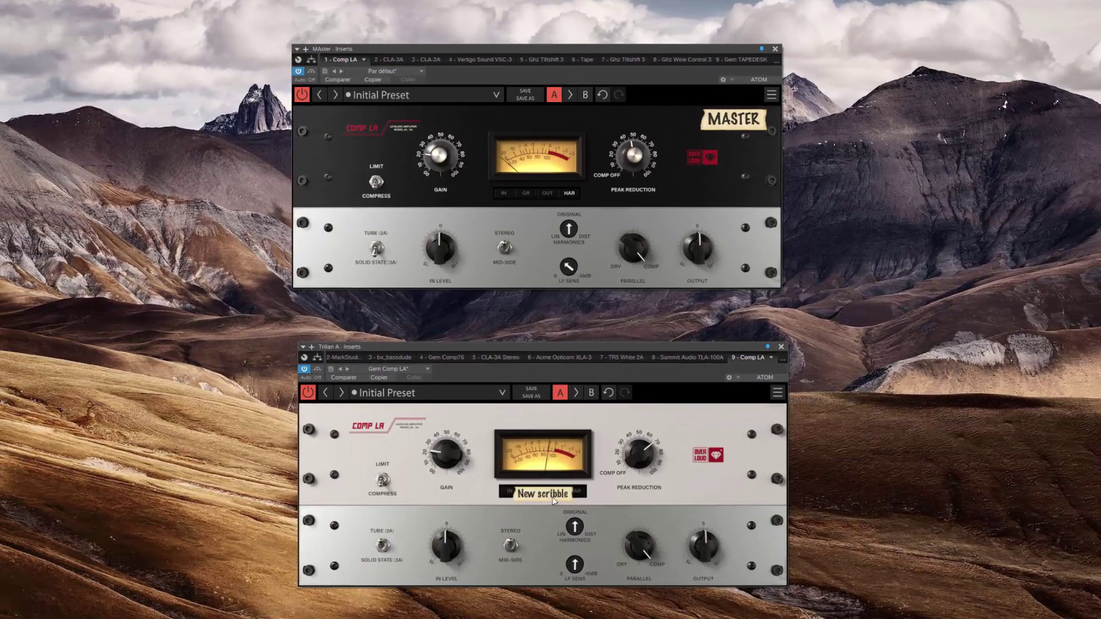
{"action": "double_click", "coordinate": [554, 500]}
{"action": "key", "text": "BackSpace"}
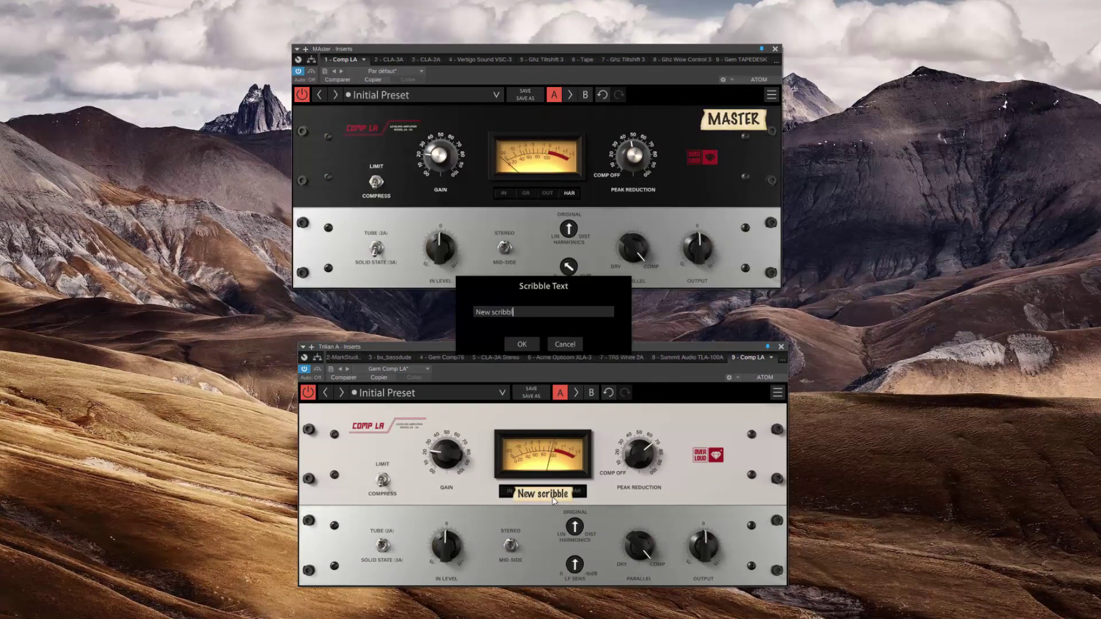
{"action": "key", "text": "BackSpace"}
{"action": "key", "text": "BackSpace"}
{"action": "key", "text": "BackSpace"}
{"action": "key", "text": "BackSpace"}
{"action": "key", "text": "BackSpace"}
{"action": "key", "text": "BackSpace"}
{"action": "key", "text": "BackSpace"}
{"action": "key", "text": "BackSpace"}
{"action": "key", "text": "BackSpace"}
{"action": "key", "text": "BackSpace"}
{"action": "key", "text": "BackSpace"}
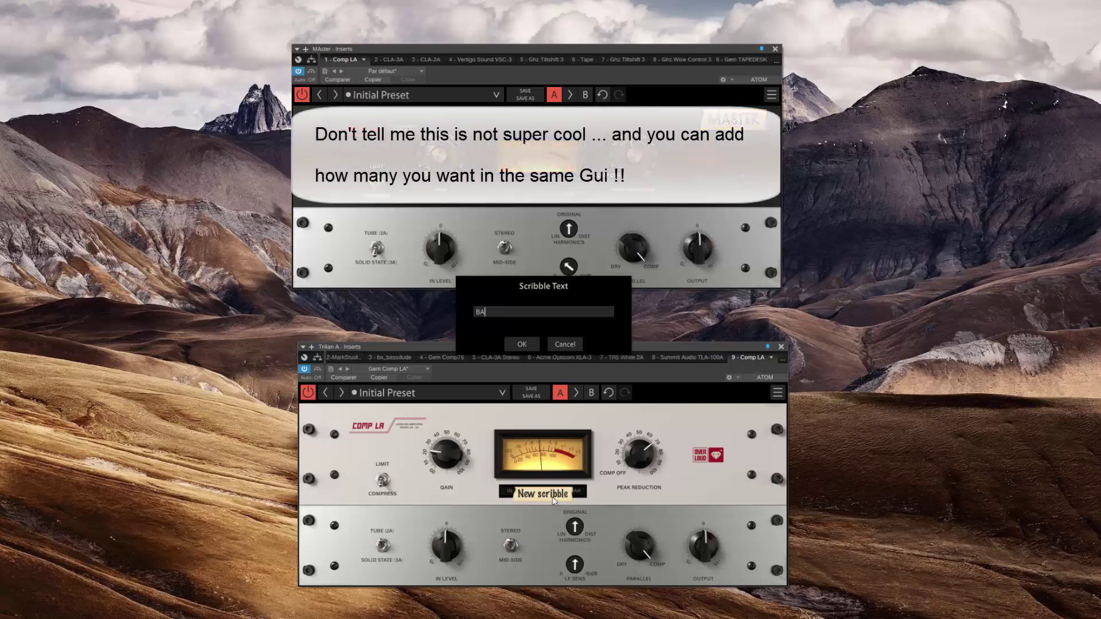
{"action": "type", "text": "BASS"}
{"action": "key", "text": "Return"}
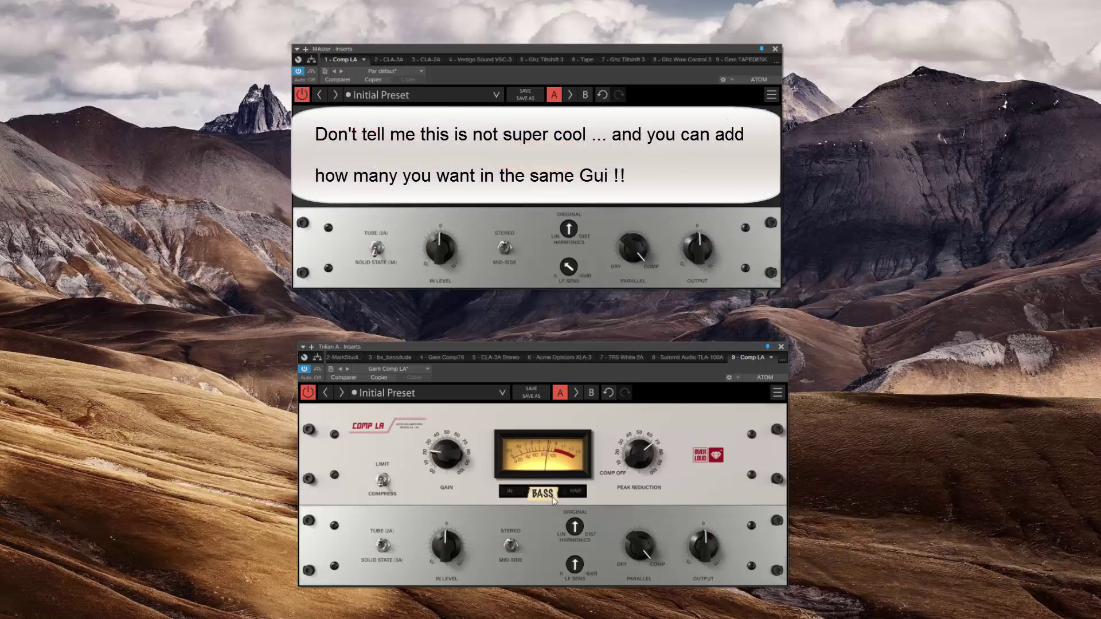
{"action": "mouse_move", "coordinate": [553, 500]}
{"action": "left_mouse_down"}
{"action": "mouse_move", "coordinate": [748, 449]}
{"action": "mouse_move", "coordinate": [750, 415]}
{"action": "mouse_move", "coordinate": [716, 456]}
{"action": "mouse_move", "coordinate": [711, 438]}
{"action": "mouse_move", "coordinate": [720, 413]}
{"action": "mouse_move", "coordinate": [750, 414]}
{"action": "left_mouse_up"}
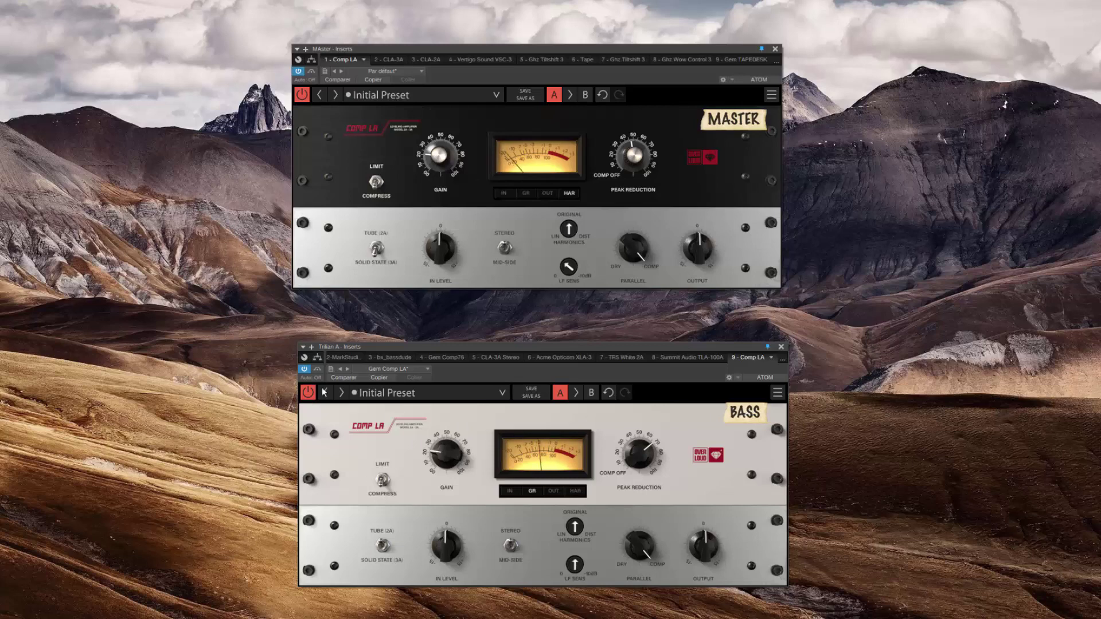
Look through the Bass compressor's factory presets and close the list without loading one
{"action": "left_click", "coordinate": [505, 394]}
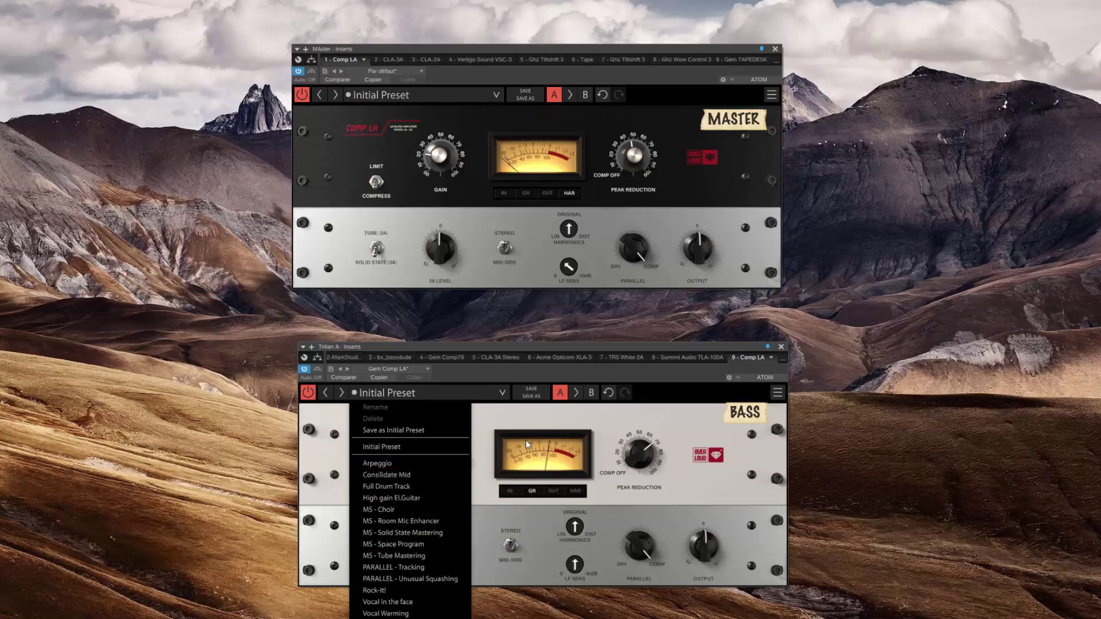
{"action": "left_click", "coordinate": [642, 374]}
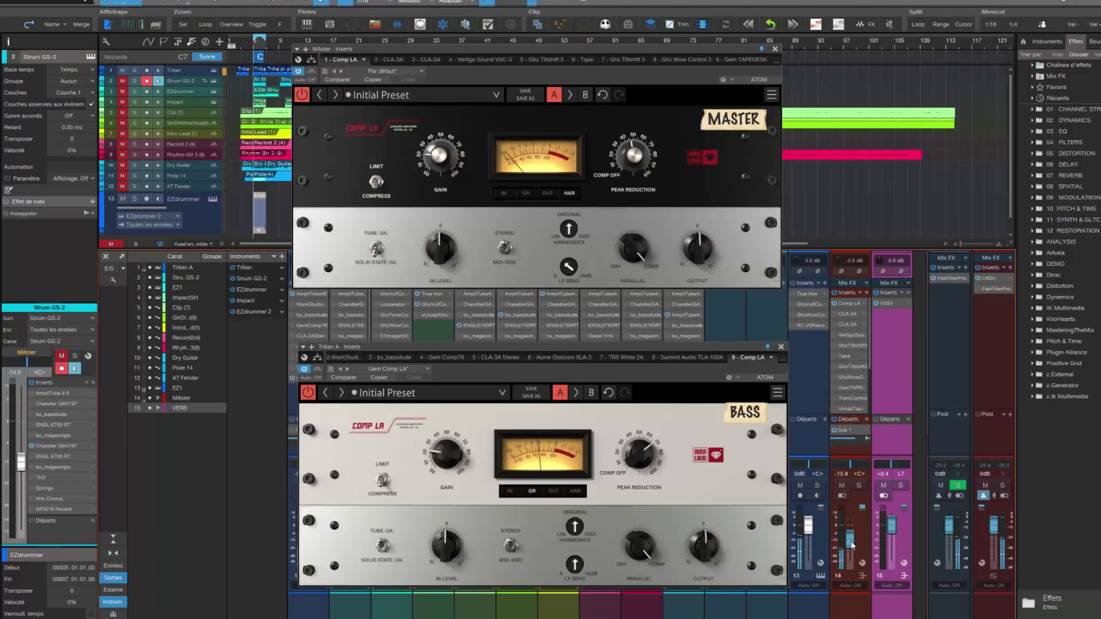
Move the Bass compressor off the mixer, lower the Dry Guitar channel's VERB send to -14.2, and return it beneath the Master compressor
{"action": "left_click_drag", "start_coordinate": [710, 361], "coordinate": [445, 342]}
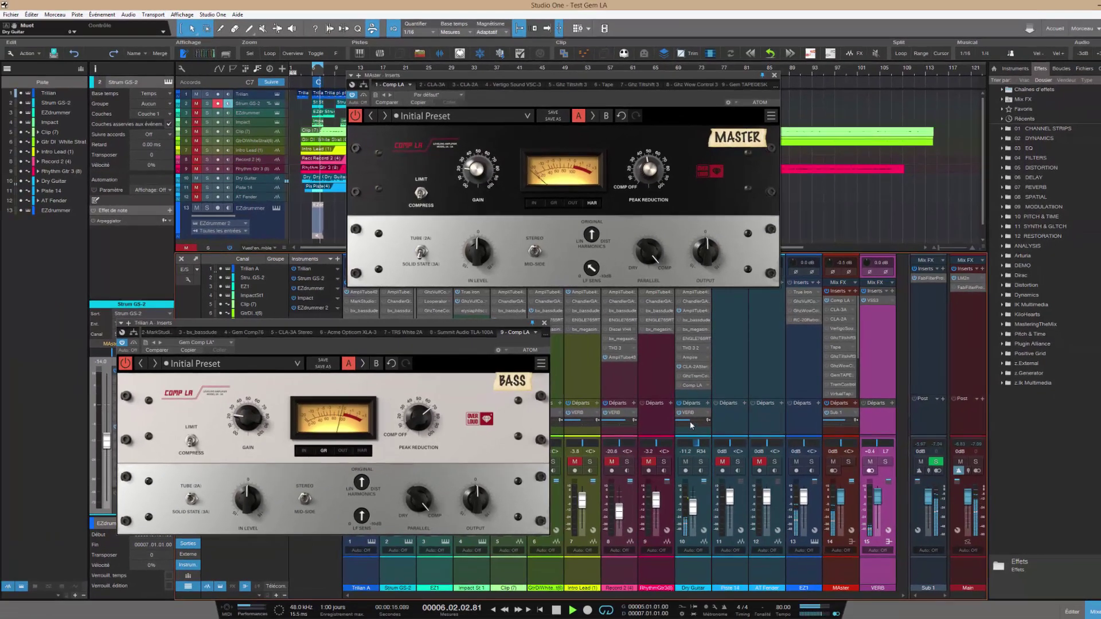
{"action": "mouse_move", "coordinate": [690, 425]}
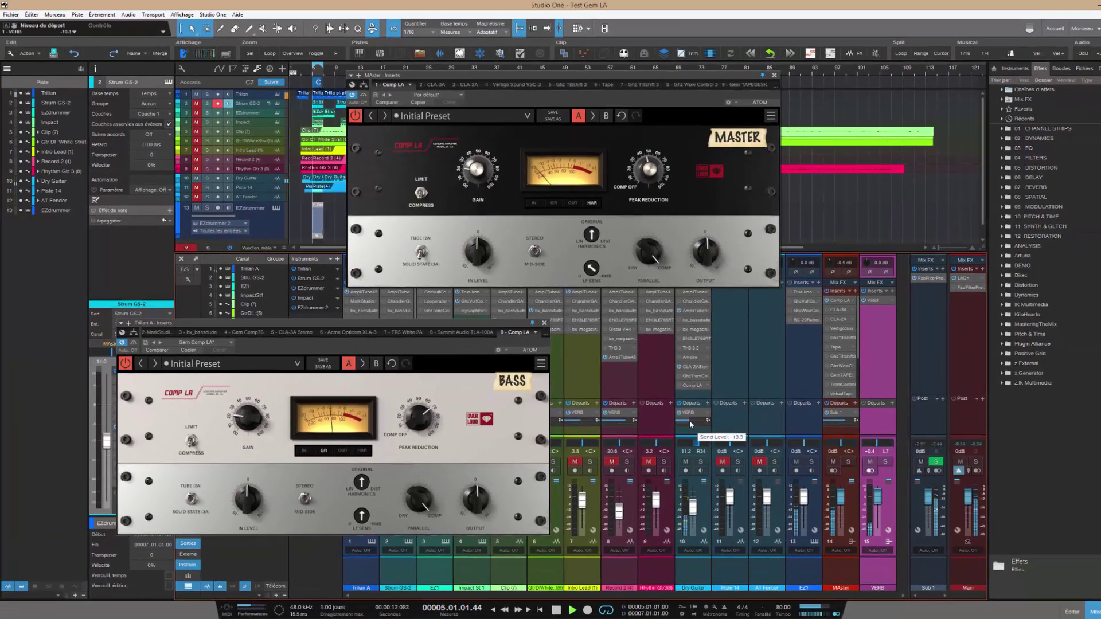
{"action": "scroll", "coordinate": [689, 420], "scroll_direction": "down", "scroll_amount": 1}
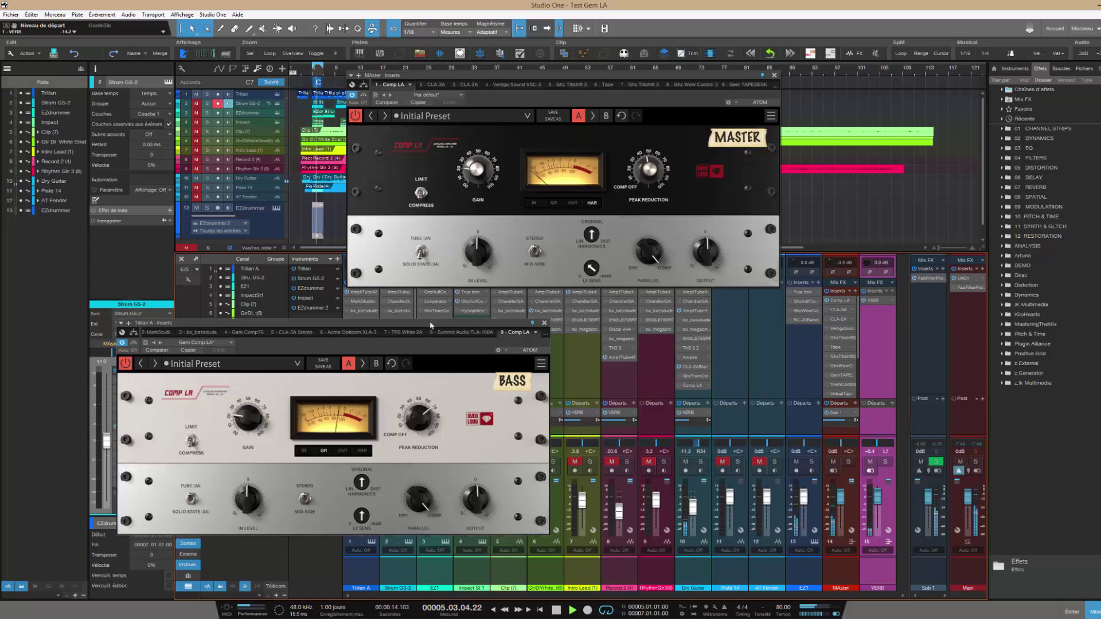
{"action": "left_click_drag", "start_coordinate": [431, 325], "coordinate": [684, 317]}
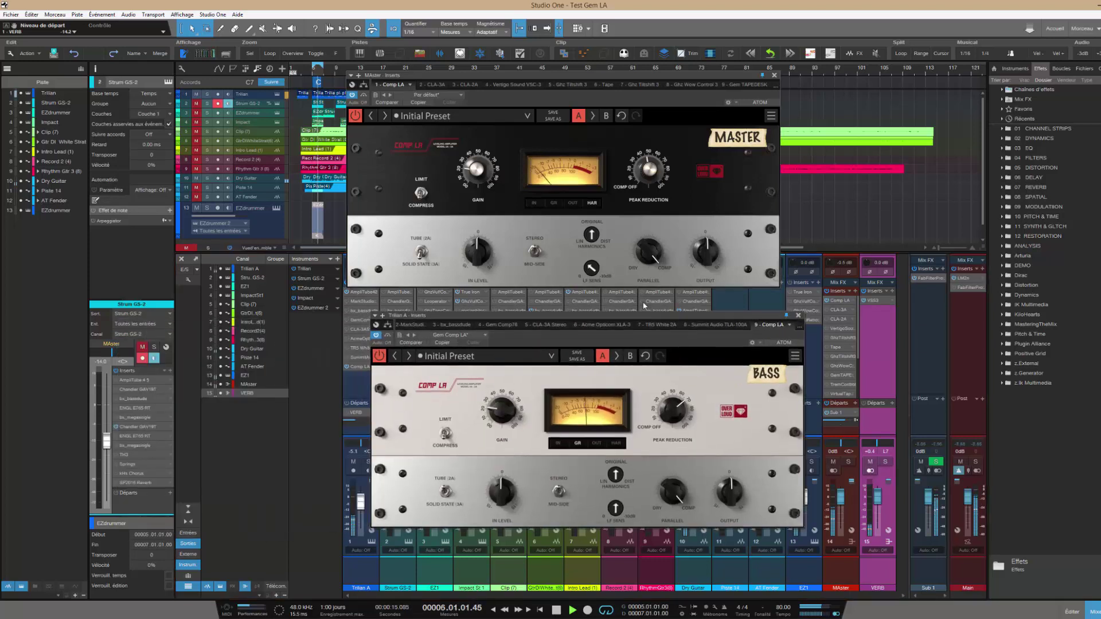
Close the Bass and Master compressor windows and solo the Trilian A channel
{"action": "left_click", "coordinate": [800, 316]}
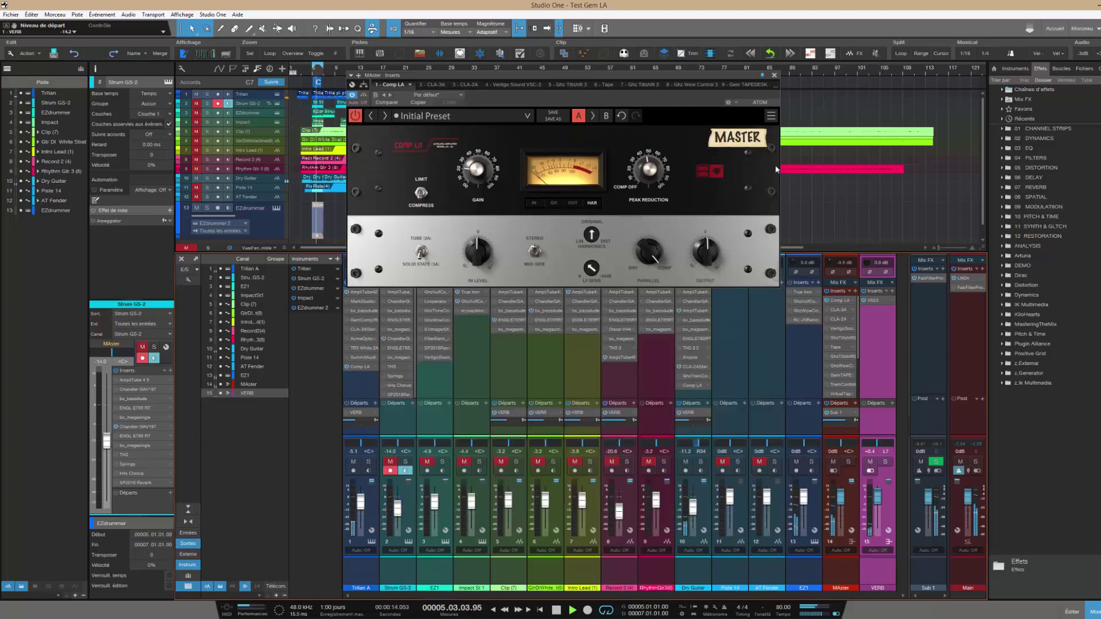
{"action": "left_click", "coordinate": [774, 74]}
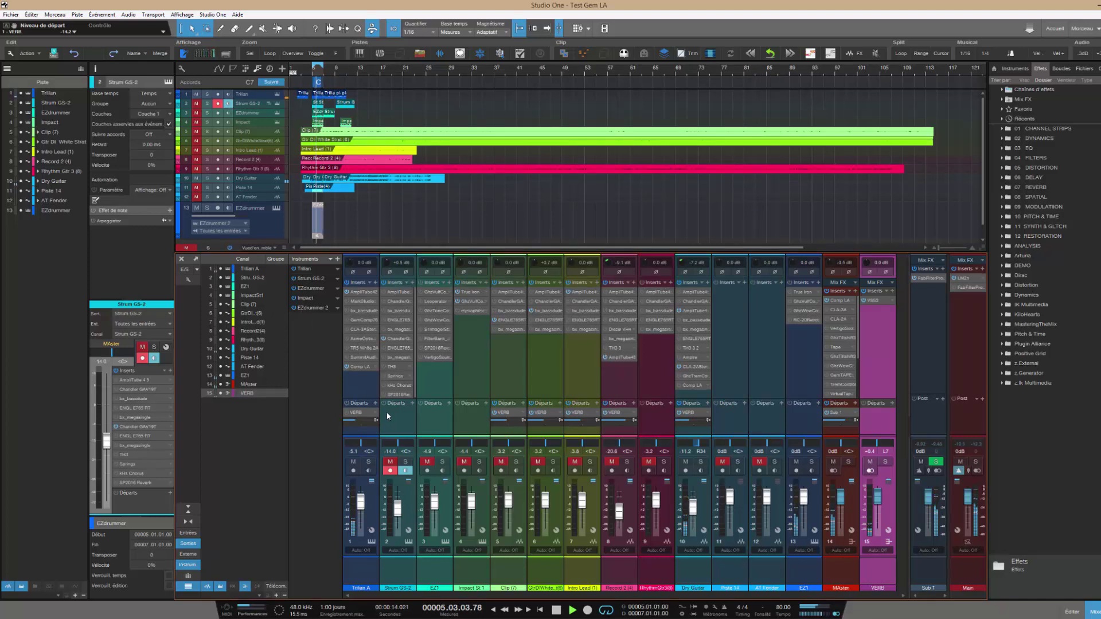
{"action": "left_click", "coordinate": [369, 462]}
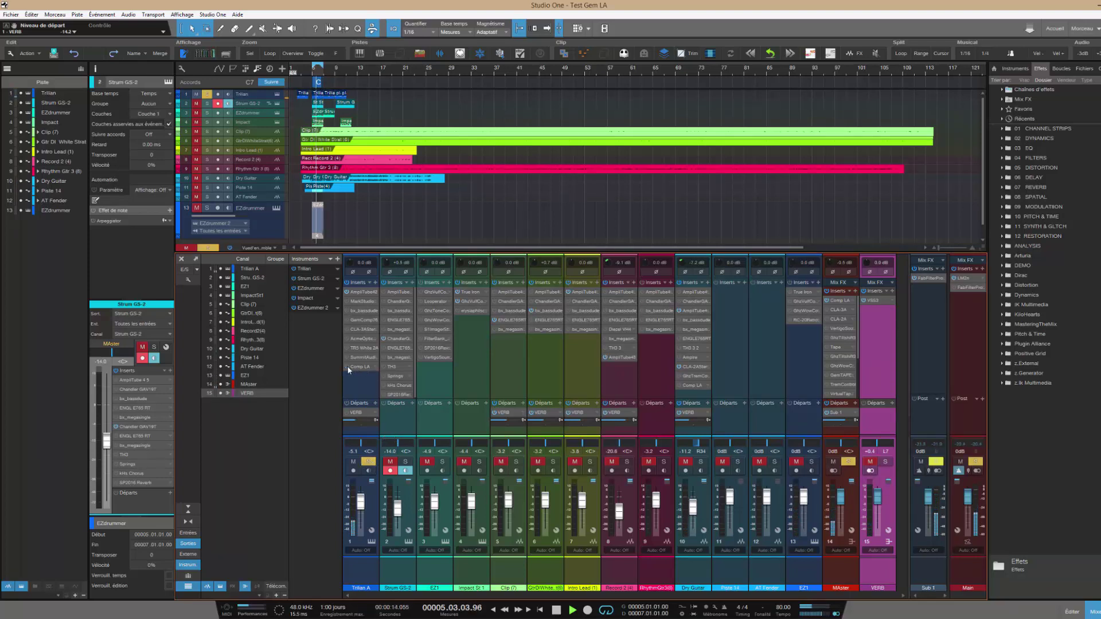
Open the CLA-3A on the Trilian A channel, close the AmpliTube amp after viewing it, and move the CLA-3A above the mixer
{"action": "left_click", "coordinate": [351, 329]}
{"action": "left_click_drag", "start_coordinate": [329, 328], "coordinate": [685, 128]}
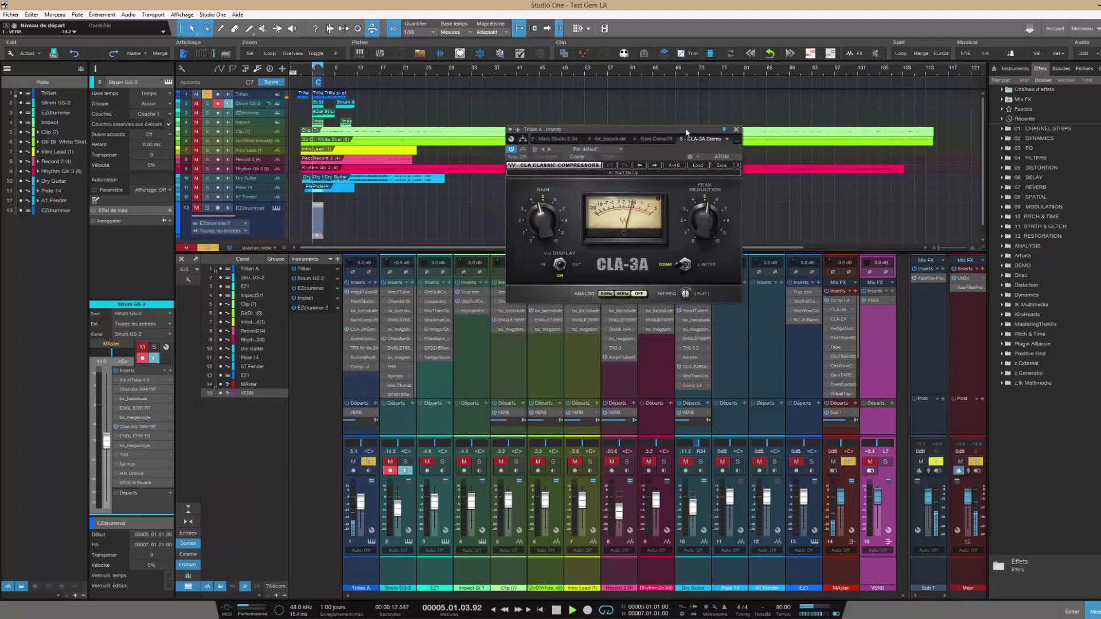
{"action": "left_click", "coordinate": [362, 293]}
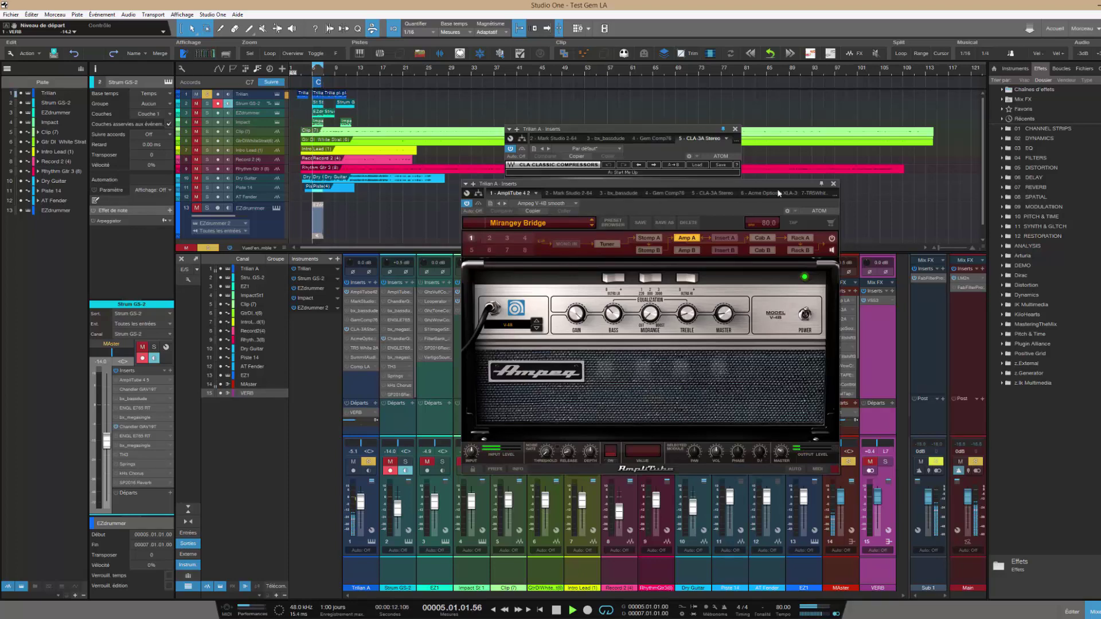
{"action": "left_click", "coordinate": [834, 184]}
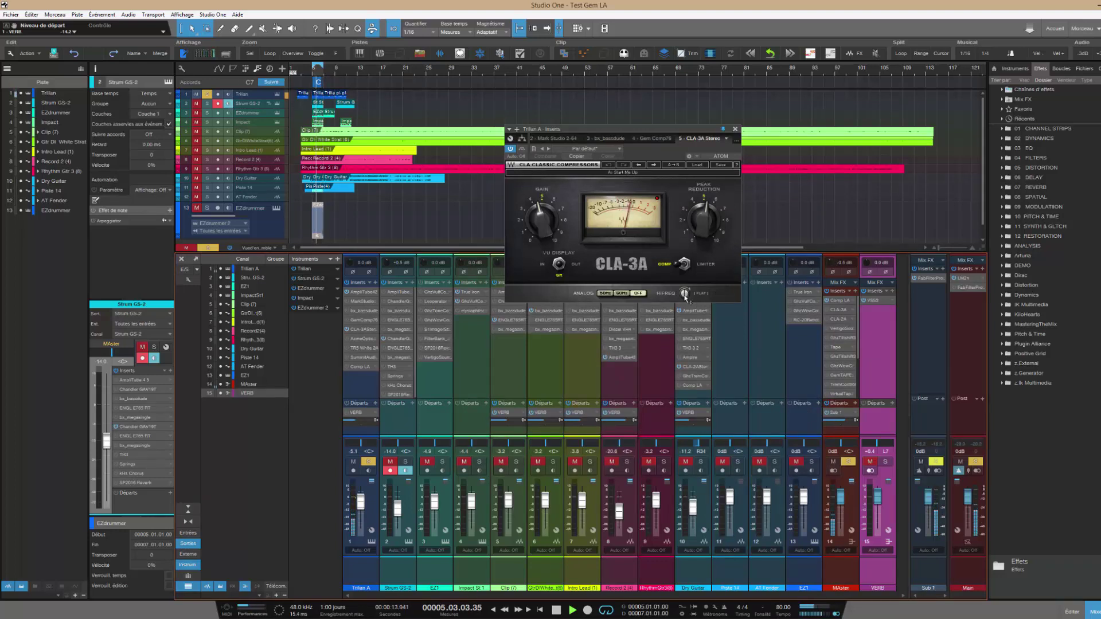
{"action": "mouse_move", "coordinate": [684, 294]}
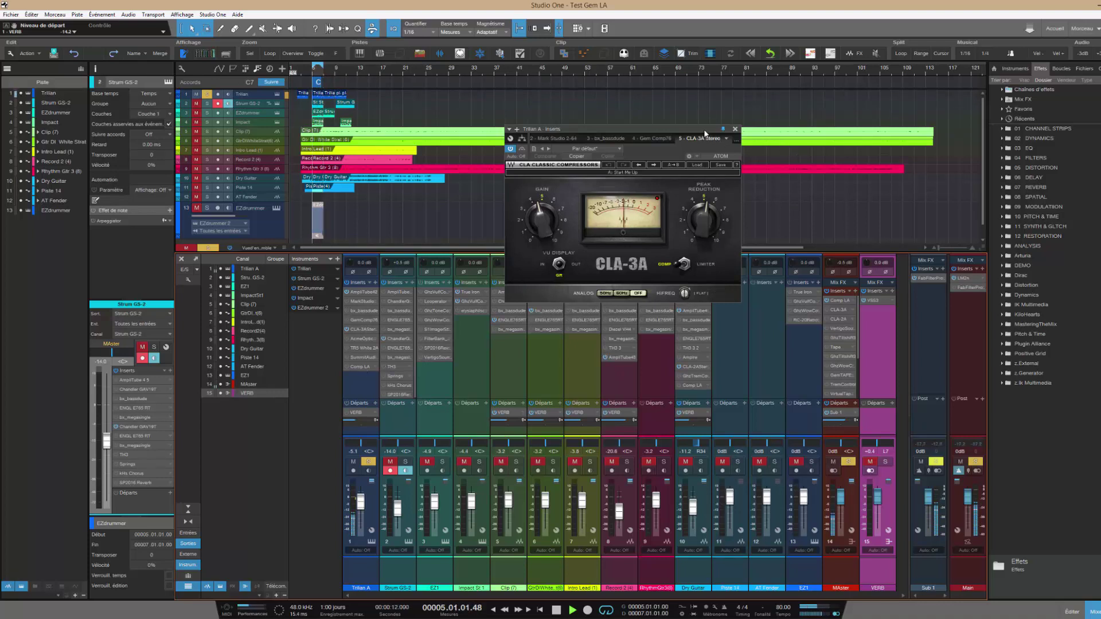
{"action": "left_click_drag", "start_coordinate": [704, 129], "coordinate": [597, 92]}
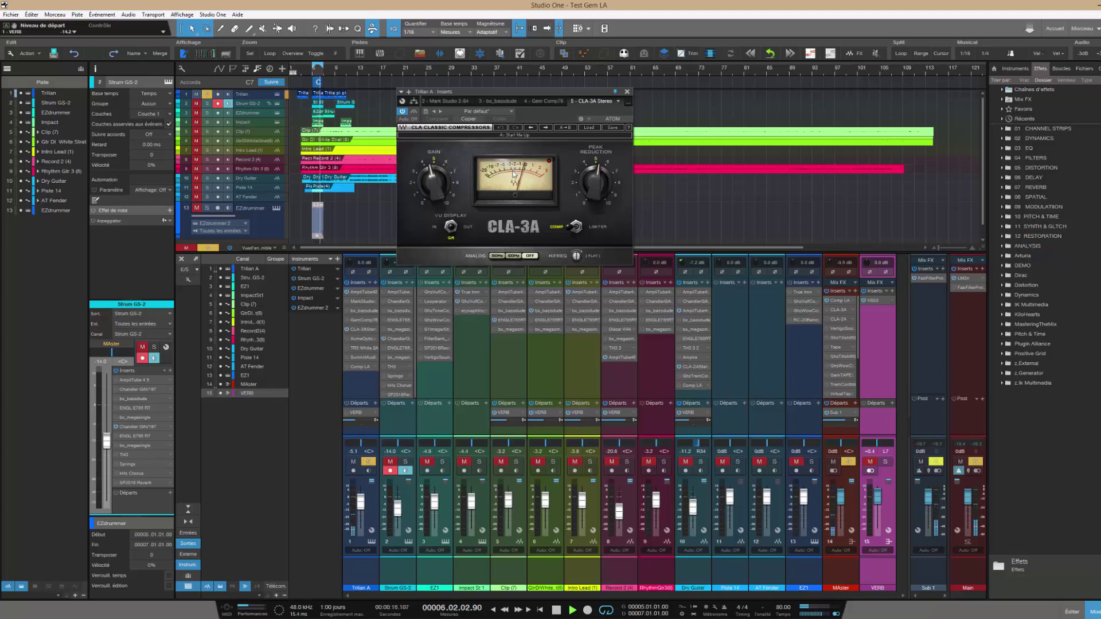
Bypass the CLA-3A, open the Comp LA on Trilian A, and switch its circuit to SOLID STATE (3A)
{"action": "left_click", "coordinate": [347, 329]}
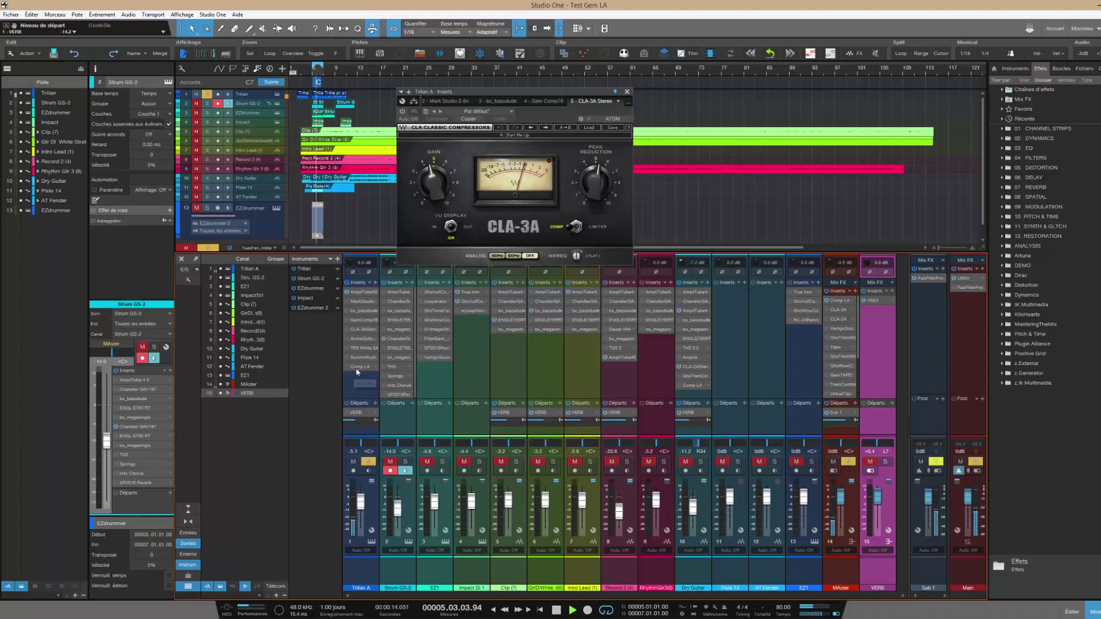
{"action": "left_click", "coordinate": [357, 367]}
{"action": "left_click_drag", "start_coordinate": [655, 315], "coordinate": [729, 289]}
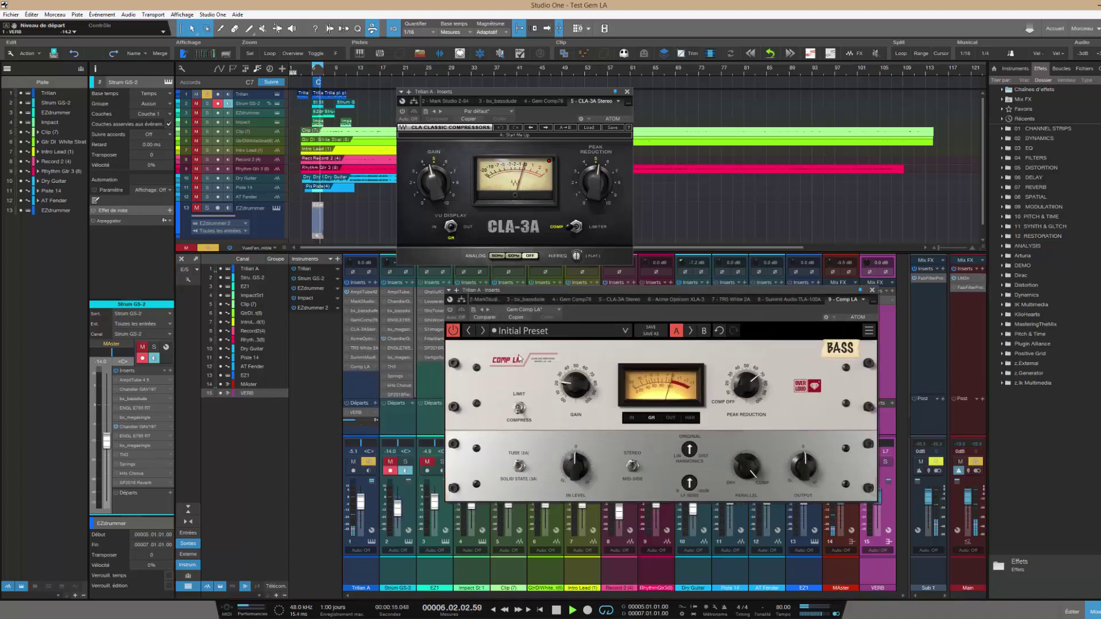
{"action": "left_click", "coordinate": [519, 468]}
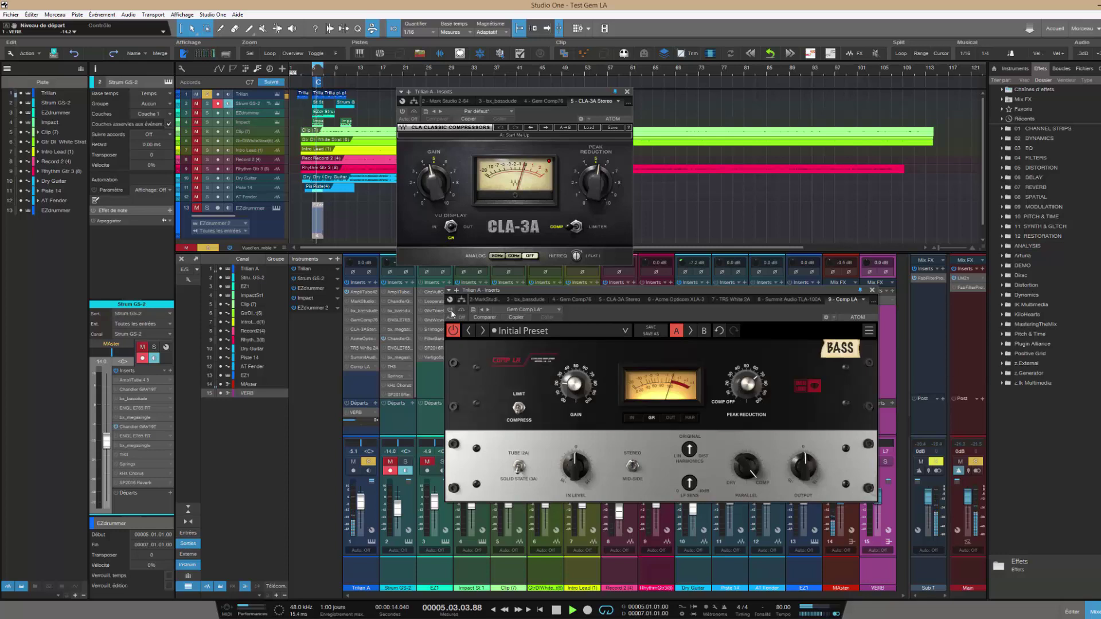
Open the LM2n loudness meter on the Main channel and arrange it with the CLA-3A and Comp LA so all three are visible
{"action": "left_click_drag", "start_coordinate": [718, 289], "coordinate": [620, 308]}
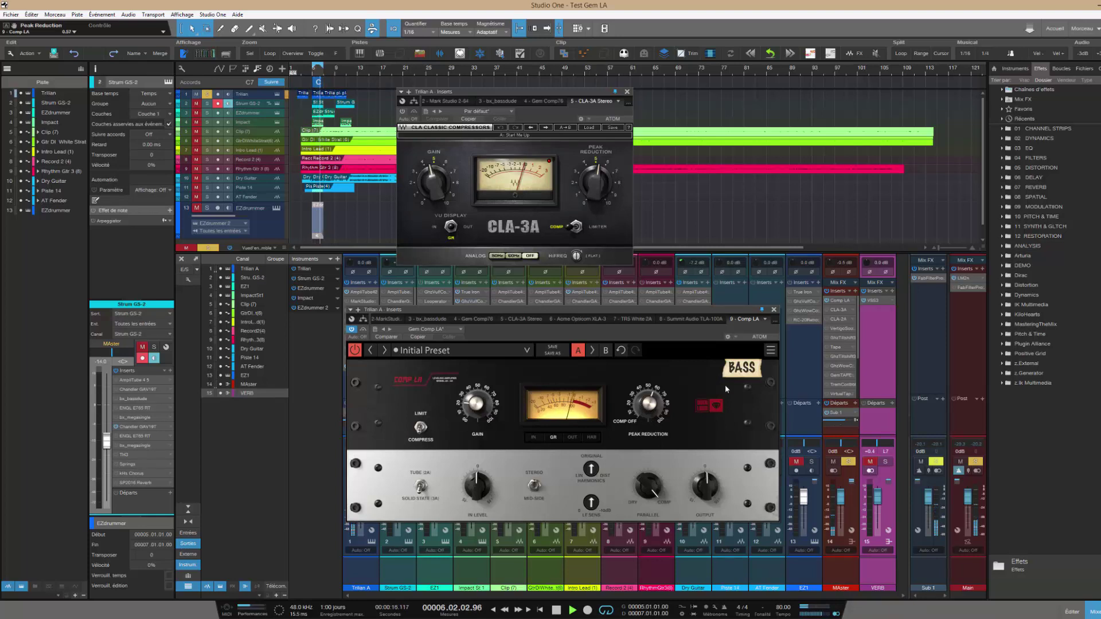
{"action": "left_click_drag", "start_coordinate": [747, 313], "coordinate": [529, 273]}
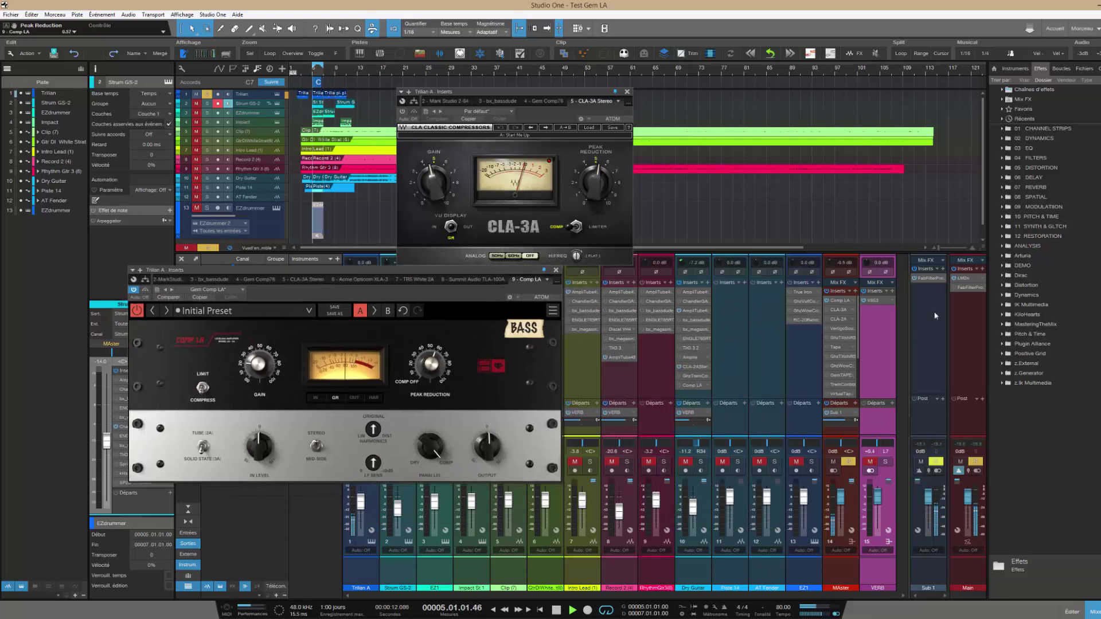
{"action": "left_click", "coordinate": [964, 278]}
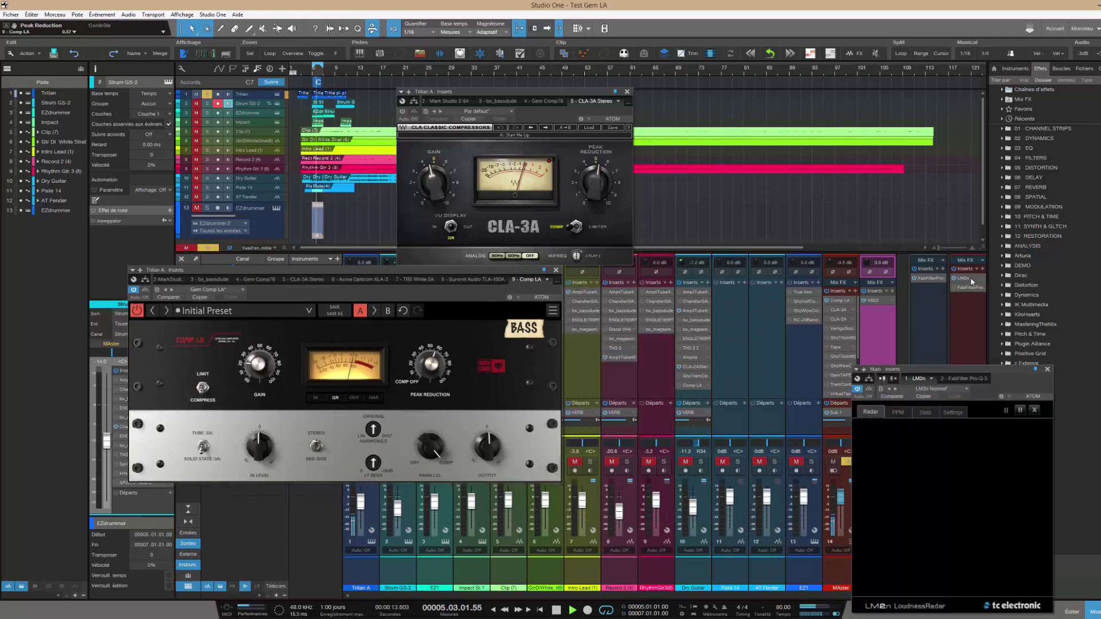
{"action": "left_click", "coordinate": [545, 100]}
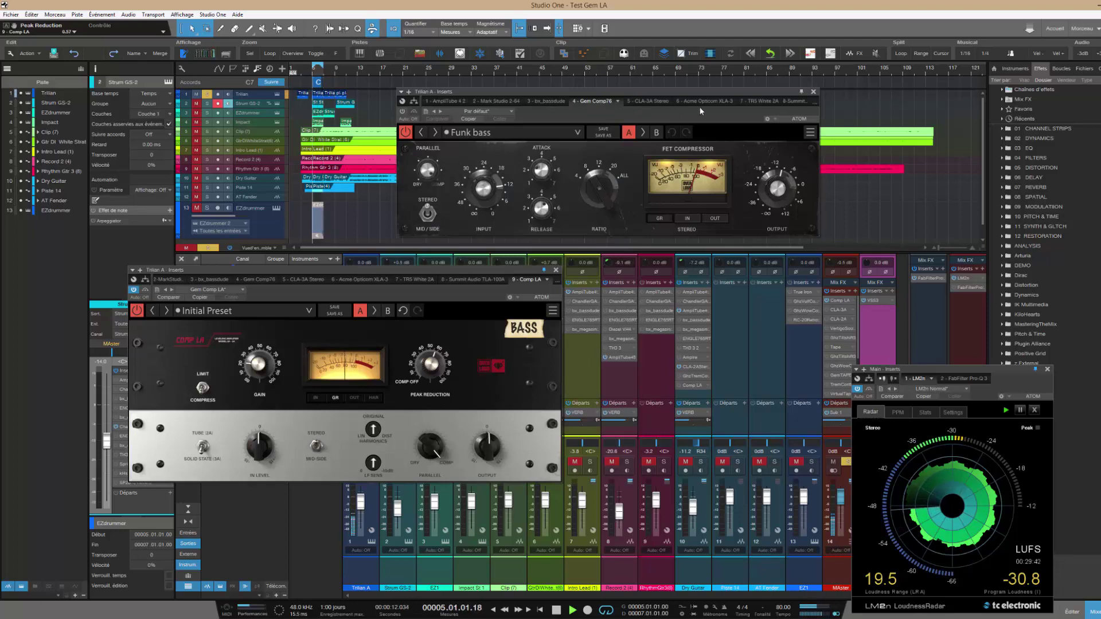
{"action": "left_click", "coordinate": [635, 100]}
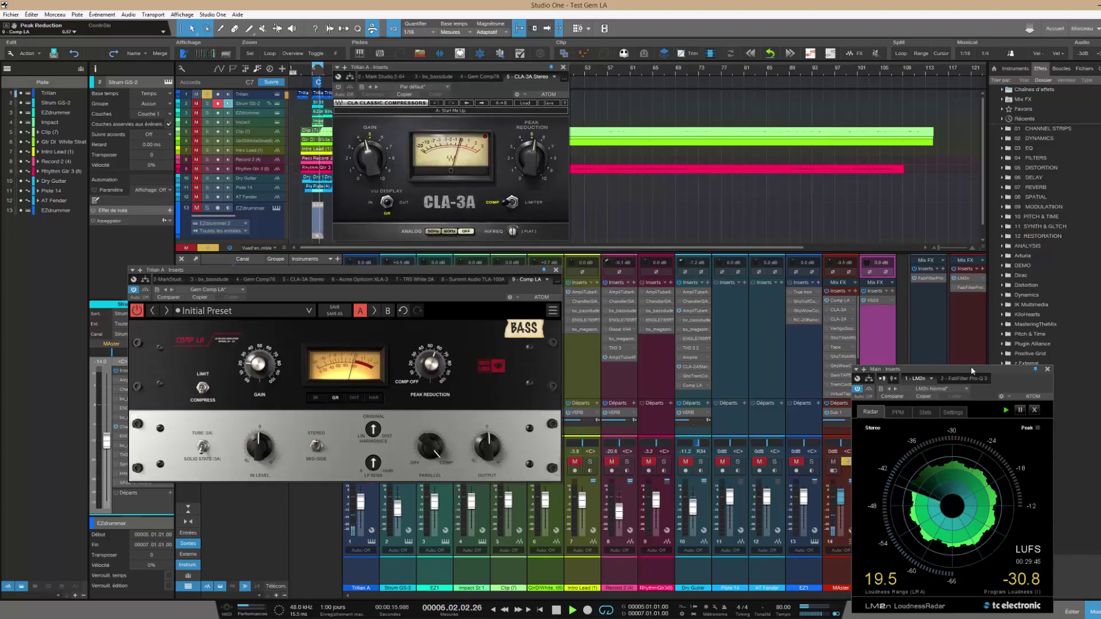
{"action": "left_click_drag", "start_coordinate": [976, 388], "coordinate": [854, 143]}
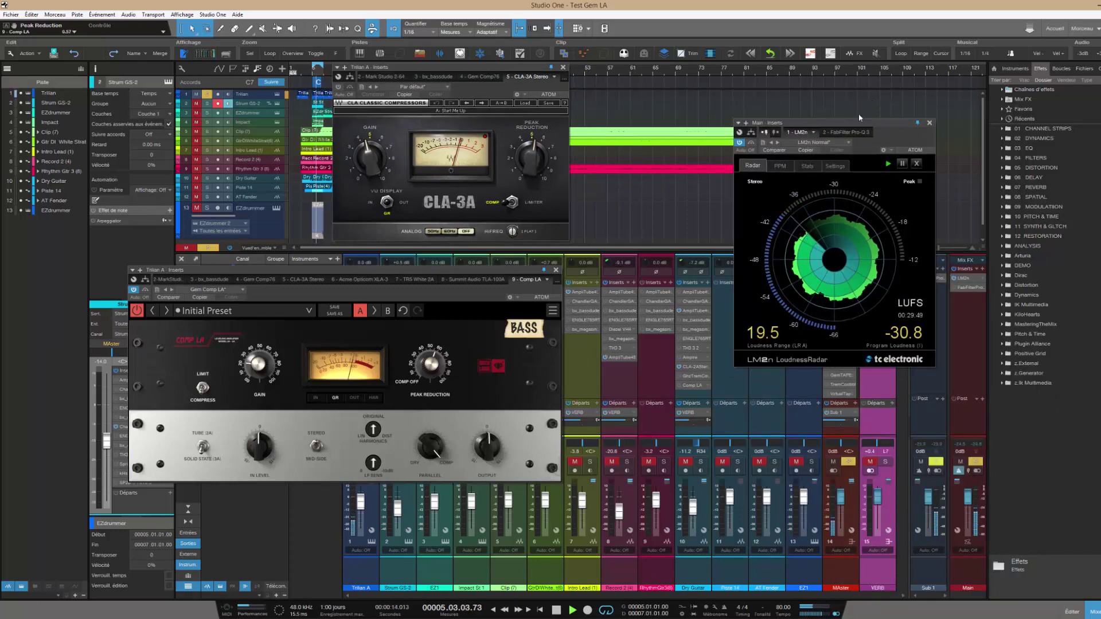
{"action": "left_click_drag", "start_coordinate": [858, 122], "coordinate": [906, 28]}
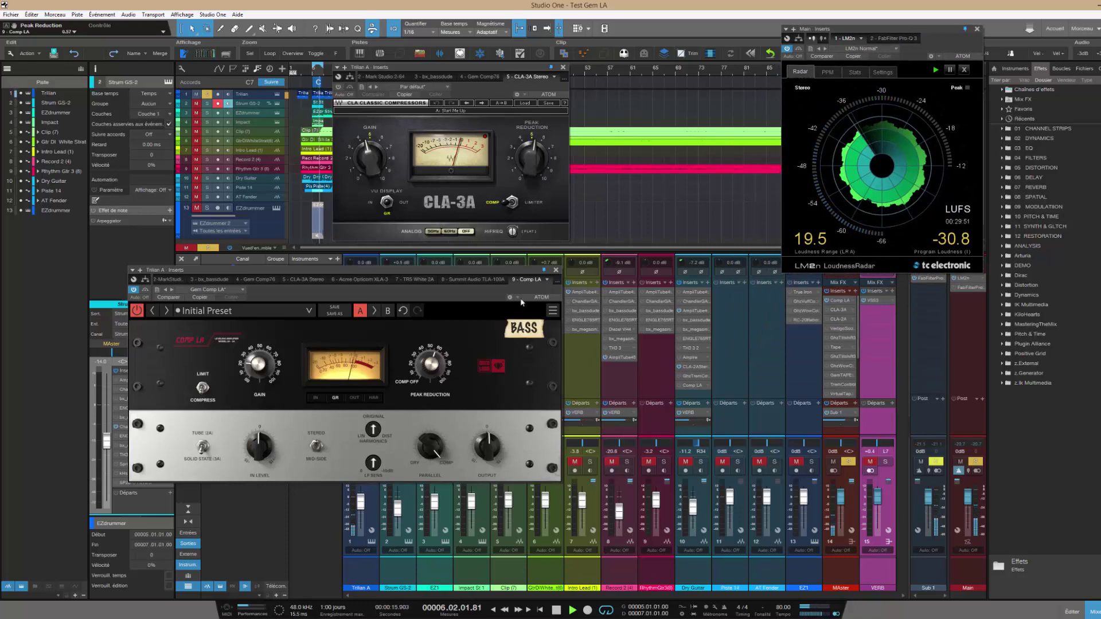
{"action": "left_click_drag", "start_coordinate": [487, 269], "coordinate": [661, 294]}
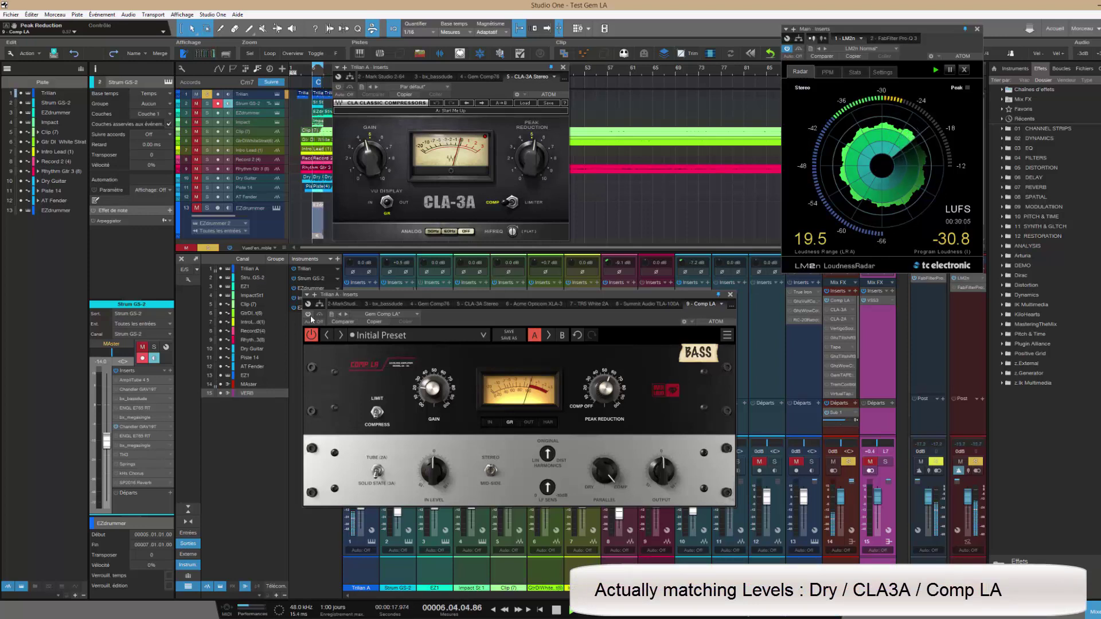
Toggle the CLA-3A for comparison and fine-tune the Bass Comp LA's Gain to match its level, keeping both plug-ins in view
{"action": "left_click", "coordinate": [338, 87]}
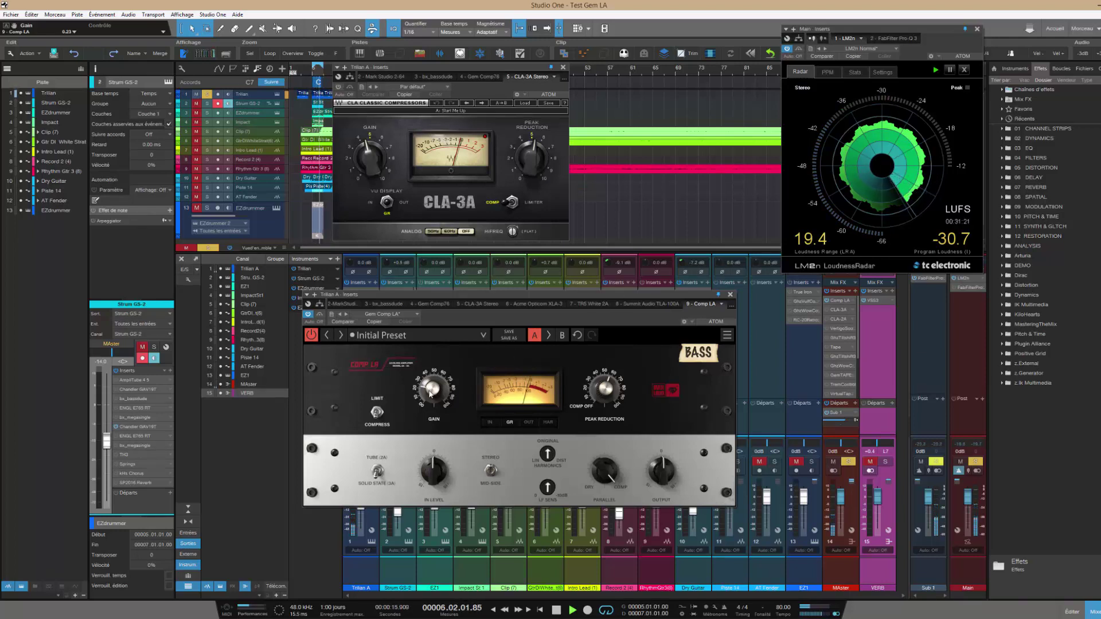
{"action": "mouse_move", "coordinate": [430, 392]}
{"action": "left_mouse_down"}
{"action": "mouse_move", "coordinate": [430, 412]}
{"action": "mouse_move", "coordinate": [444, 407]}
{"action": "mouse_move", "coordinate": [440, 393]}
{"action": "left_mouse_up"}
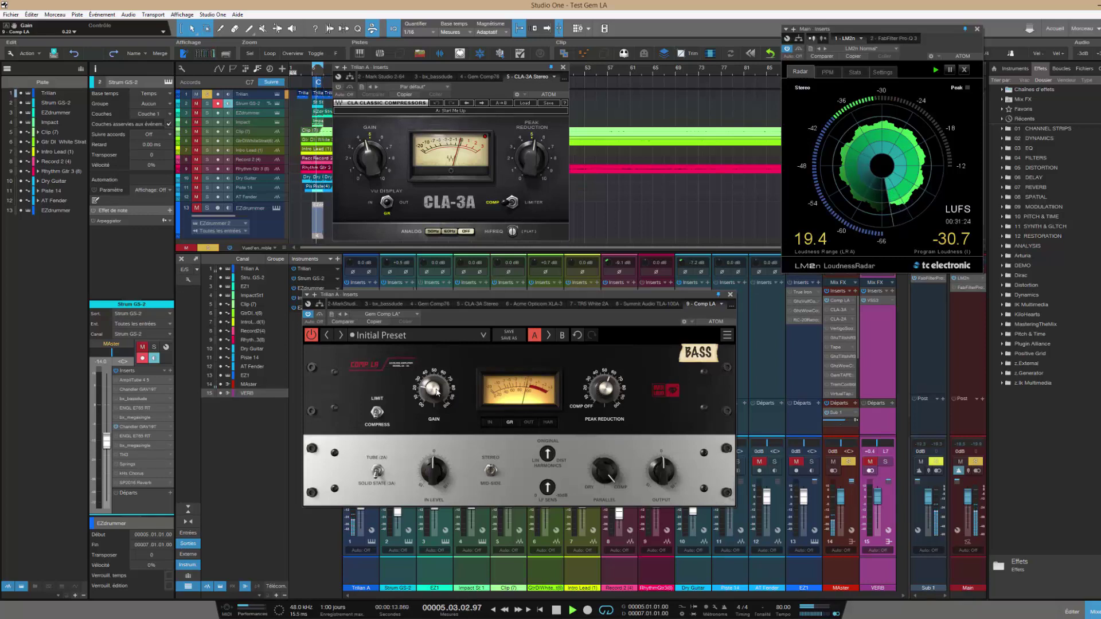
{"action": "scroll", "coordinate": [435, 392], "scroll_direction": "up", "scroll_amount": 1}
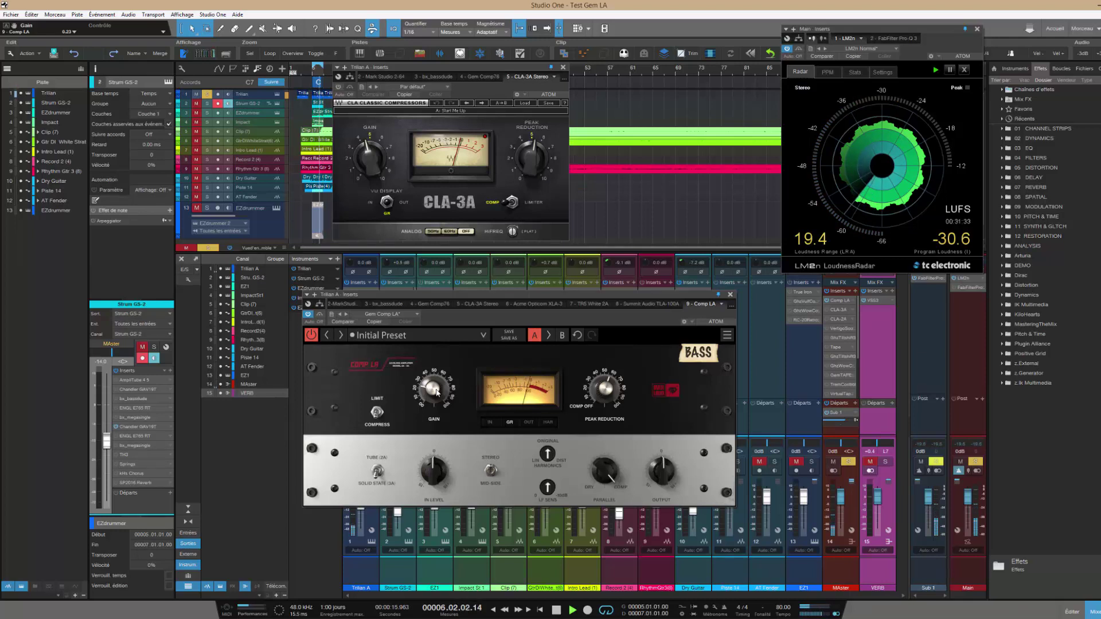
{"action": "scroll", "coordinate": [437, 392], "scroll_direction": "up", "scroll_amount": 1}
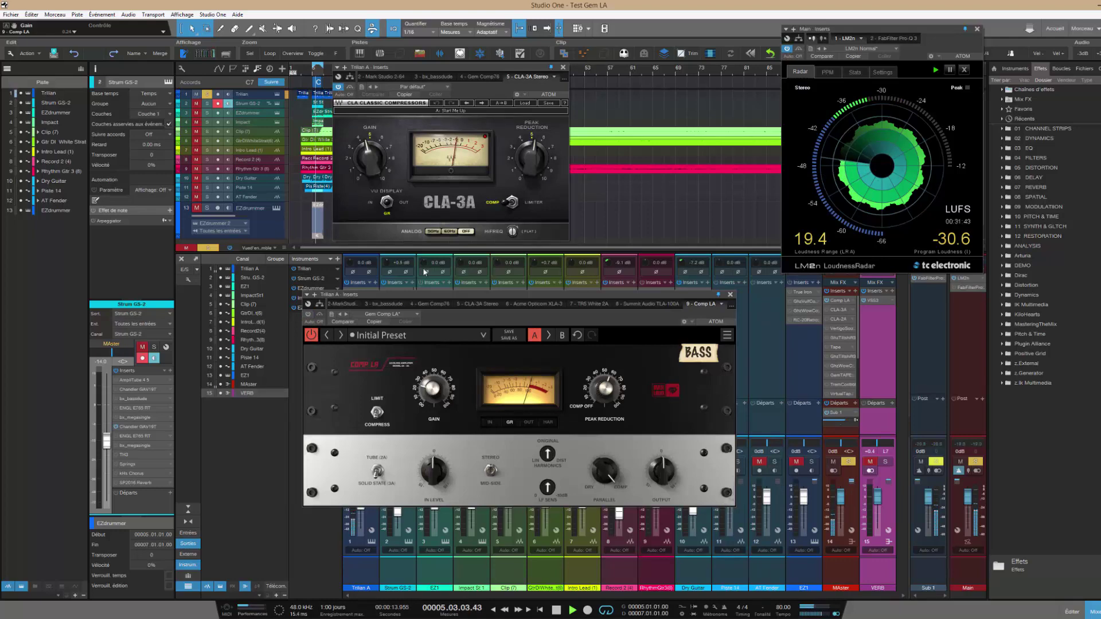
{"action": "left_click_drag", "start_coordinate": [406, 296], "coordinate": [485, 290]}
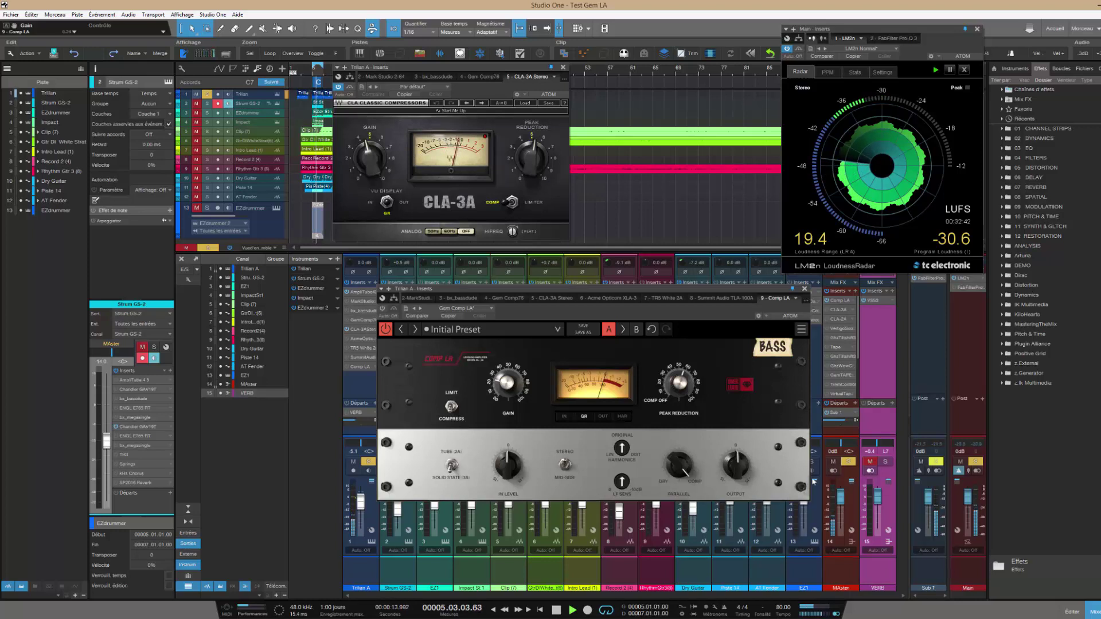
Unsolo Trilian A, activate its Comp LA, and set the meter to HAR with Harmonics fully toward DIST
{"action": "left_click", "coordinate": [367, 462]}
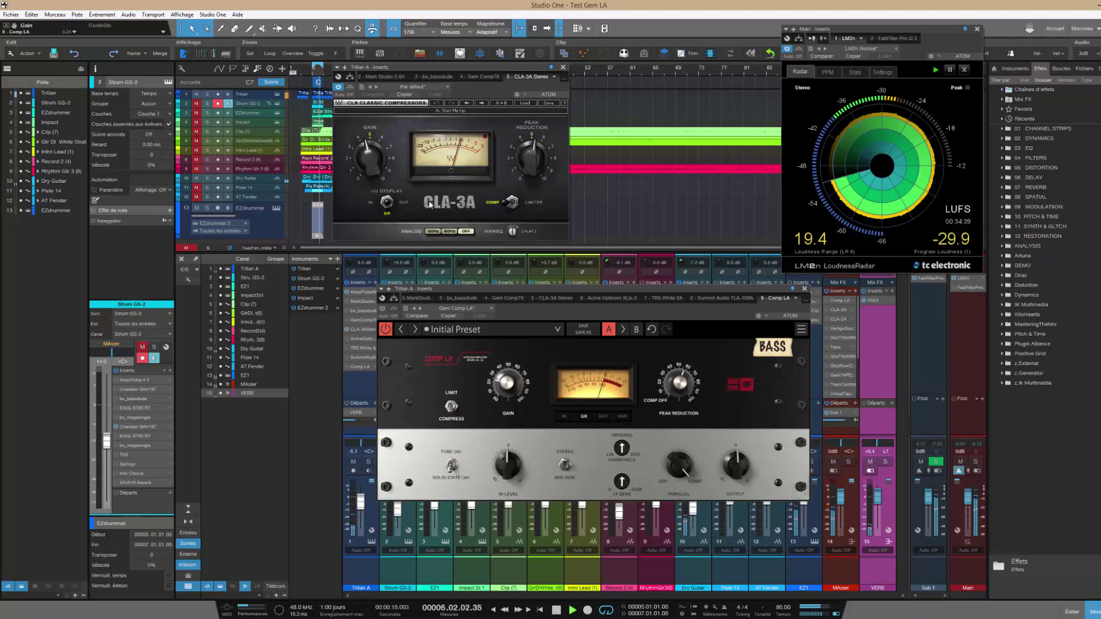
{"action": "left_click", "coordinate": [383, 310]}
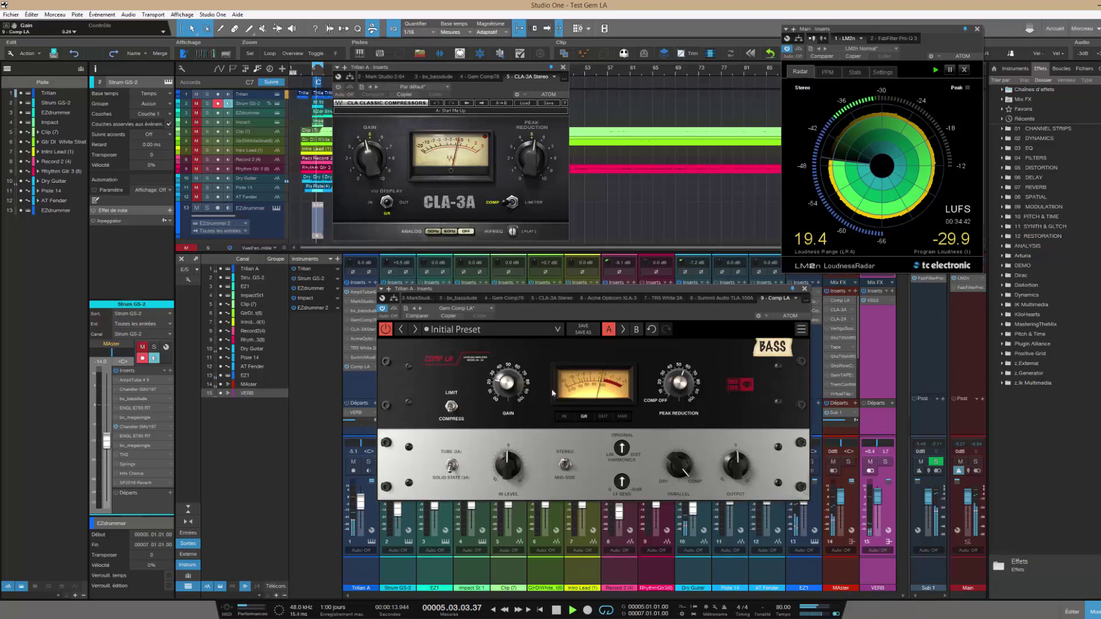
{"action": "left_click", "coordinate": [621, 417]}
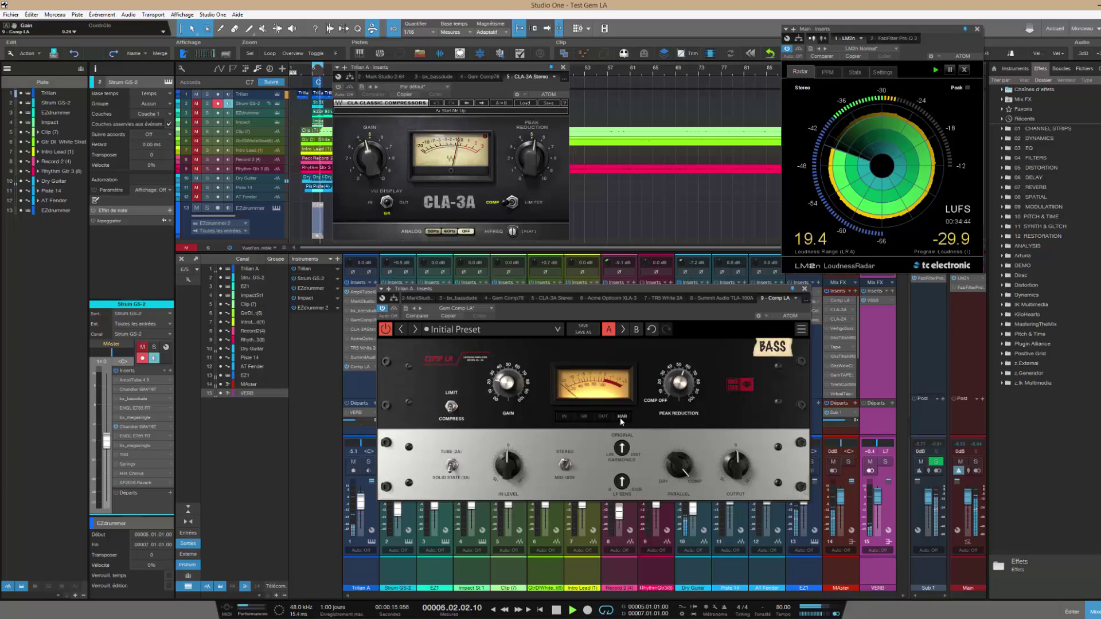
{"action": "left_click", "coordinate": [622, 451]}
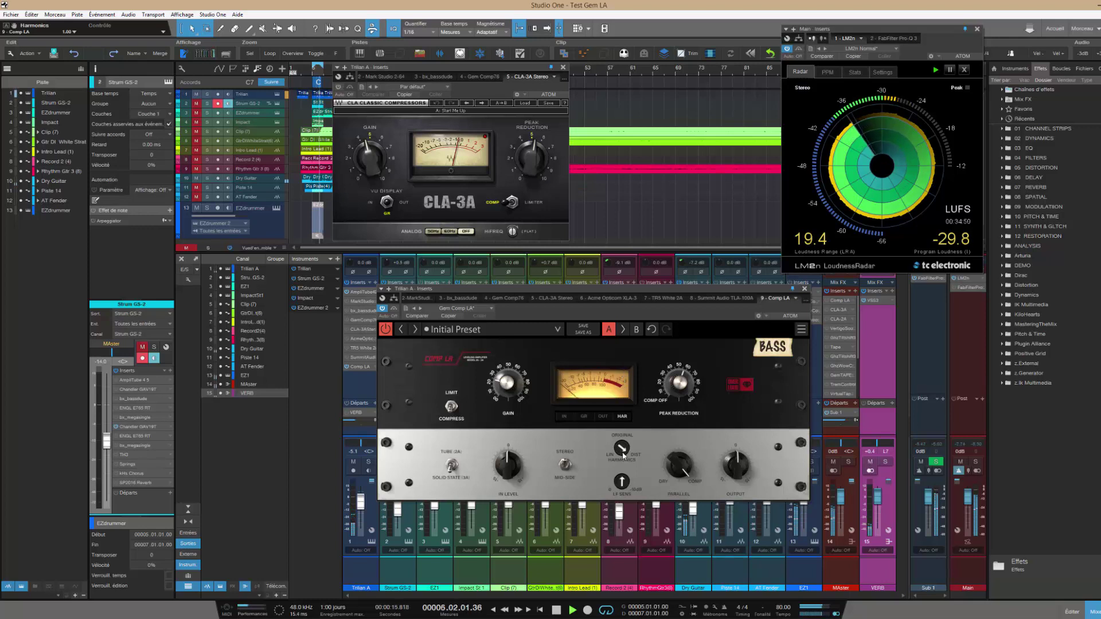
Solo Trilian A and audition the Comp LA's Harmonics between ORIGINAL and full DIST
{"action": "left_click", "coordinate": [369, 461]}
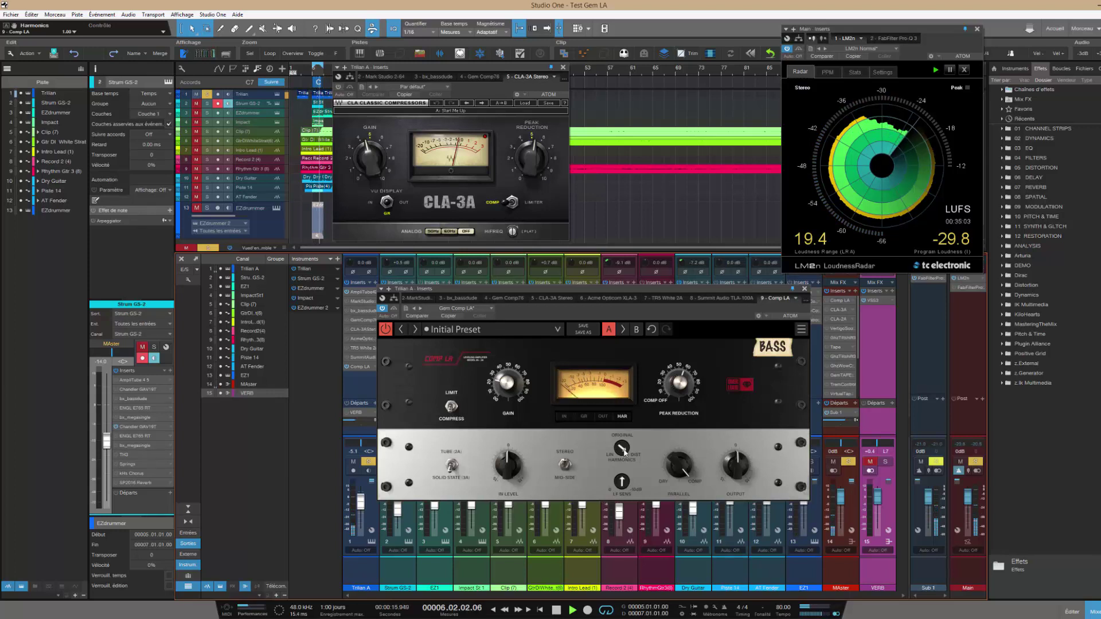
{"action": "left_click_drag", "start_coordinate": [624, 452], "coordinate": [629, 509]}
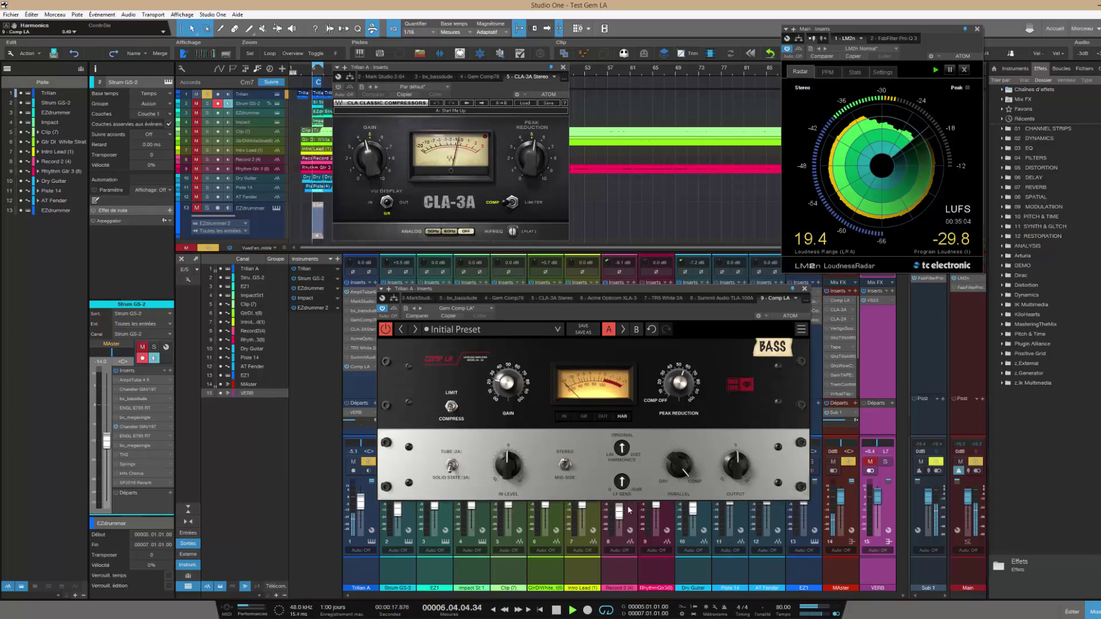
{"action": "left_click", "coordinate": [625, 452]}
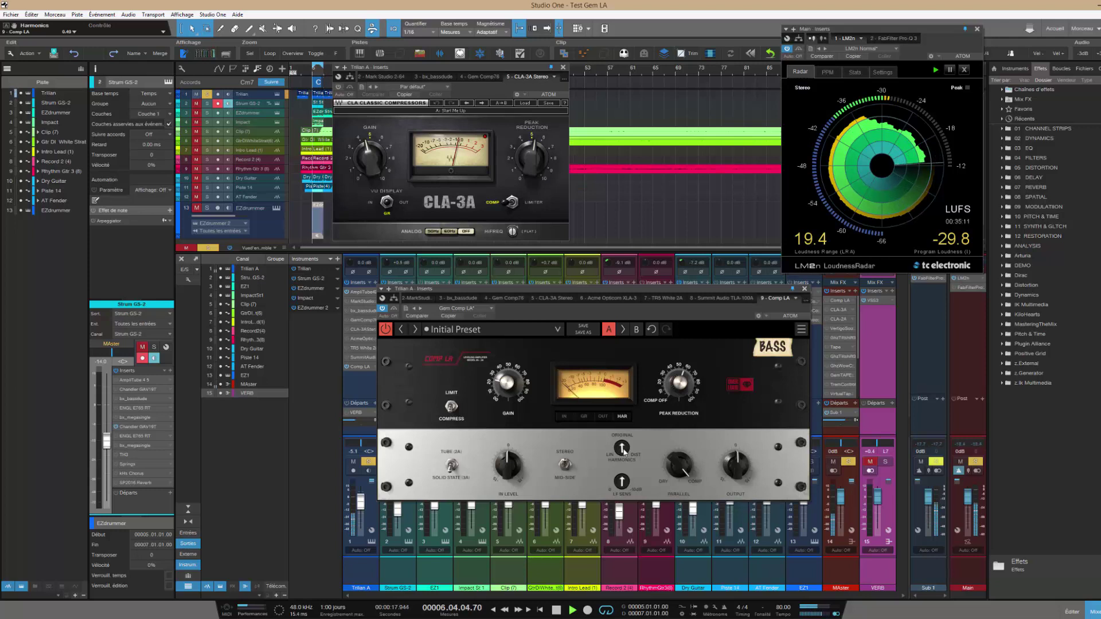
{"action": "left_click_drag", "start_coordinate": [624, 450], "coordinate": [615, 285]}
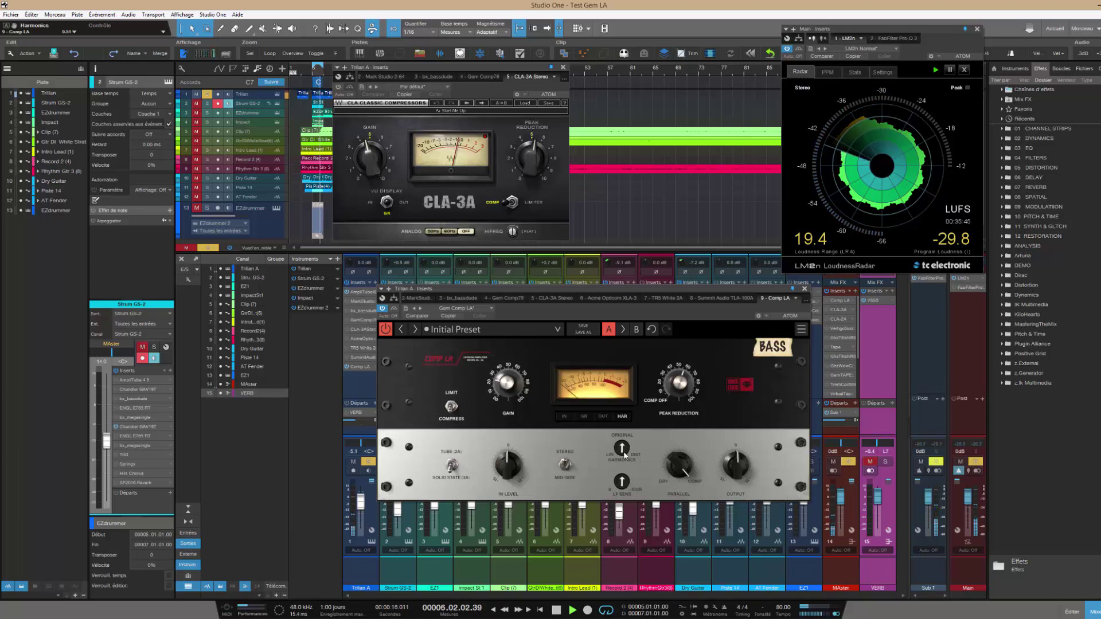
{"action": "scroll", "coordinate": [624, 454], "scroll_direction": "up", "scroll_amount": 3}
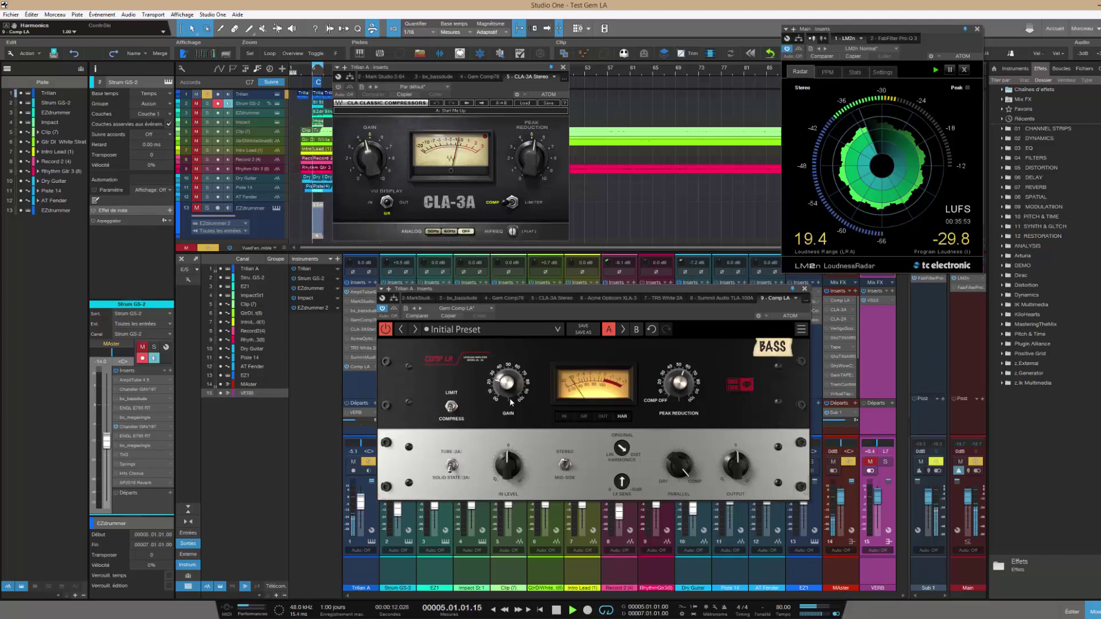
Unsolo Trilian A and return the Comp LA's Harmonics to ORIGINAL
{"action": "left_click", "coordinate": [368, 462]}
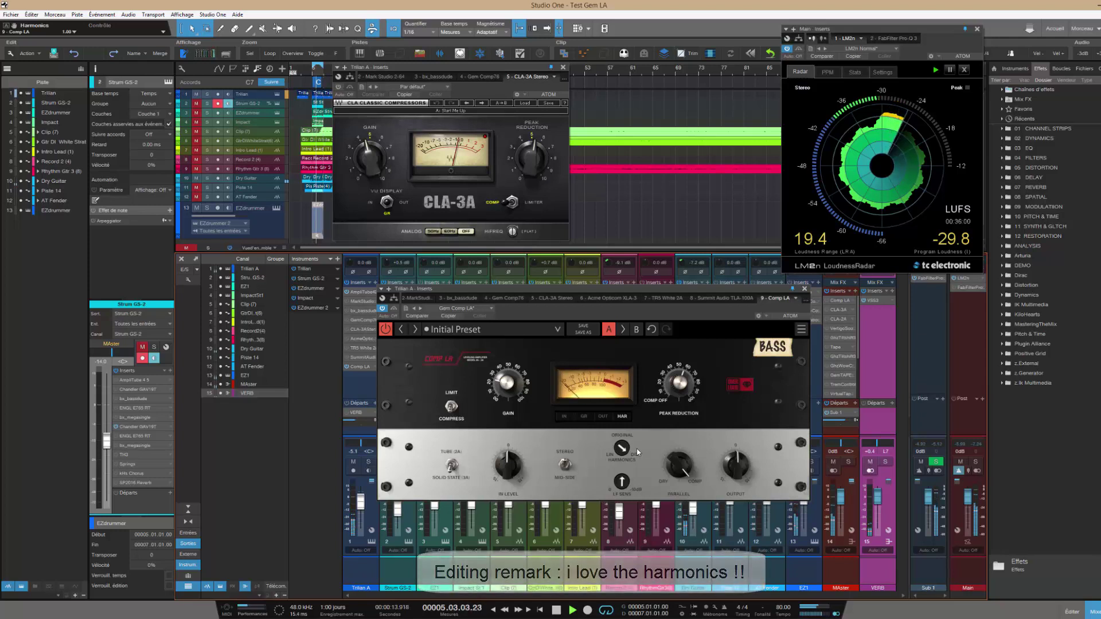
{"action": "left_click_drag", "start_coordinate": [623, 449], "coordinate": [602, 434]}
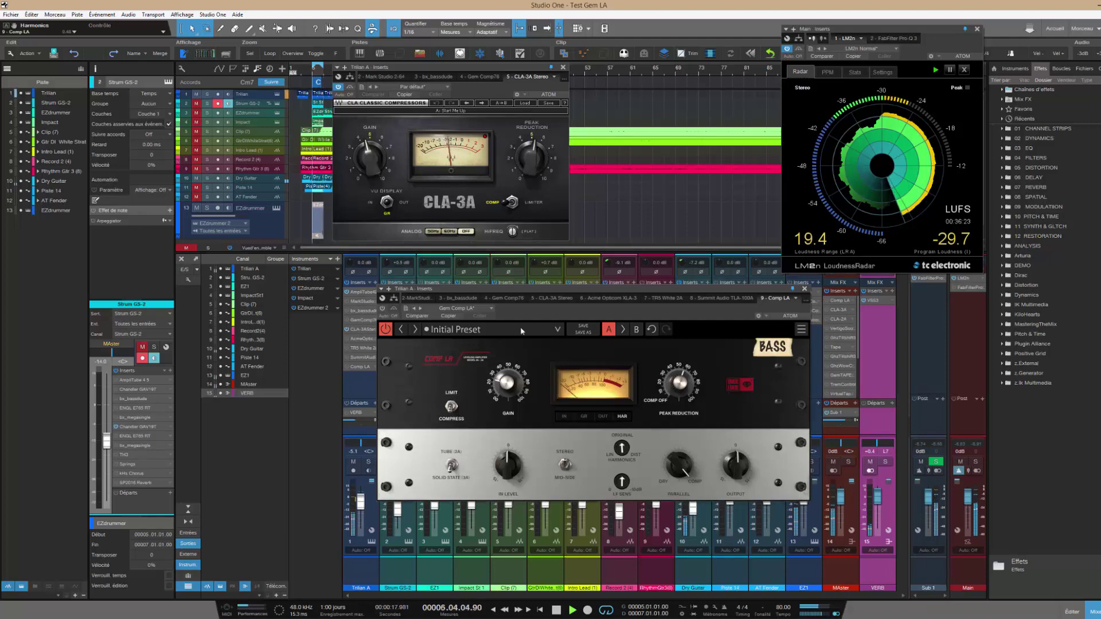
Move the Trilian A Comp LA window aside and close both its Comp LA and CLA-3A windows
{"action": "left_click_drag", "start_coordinate": [617, 290], "coordinate": [378, 371]}
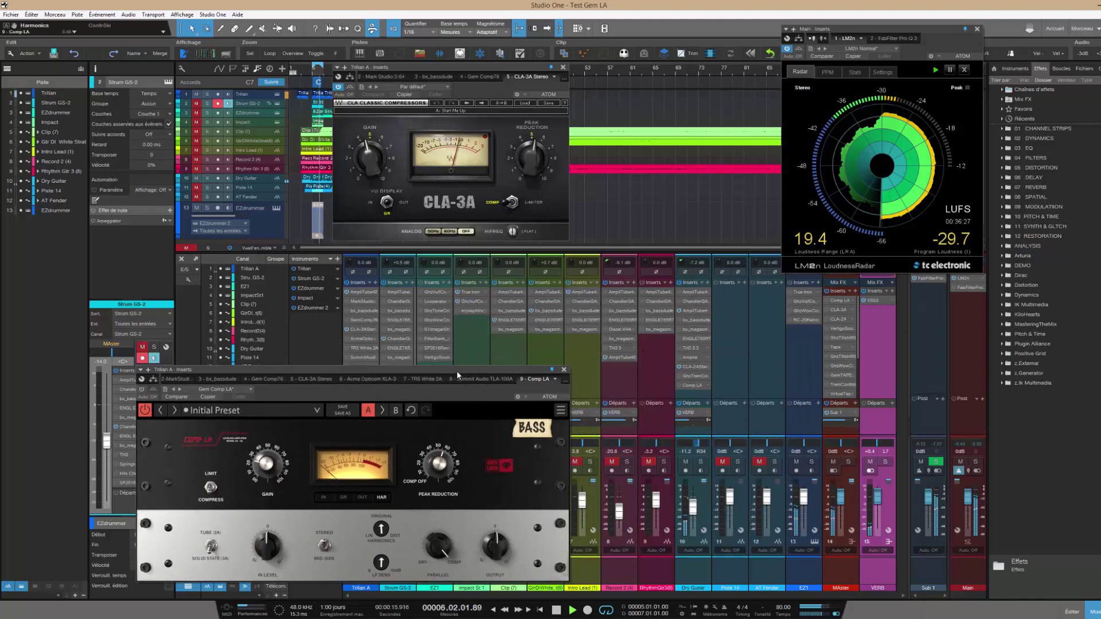
{"action": "left_click_drag", "start_coordinate": [456, 370], "coordinate": [656, 284]}
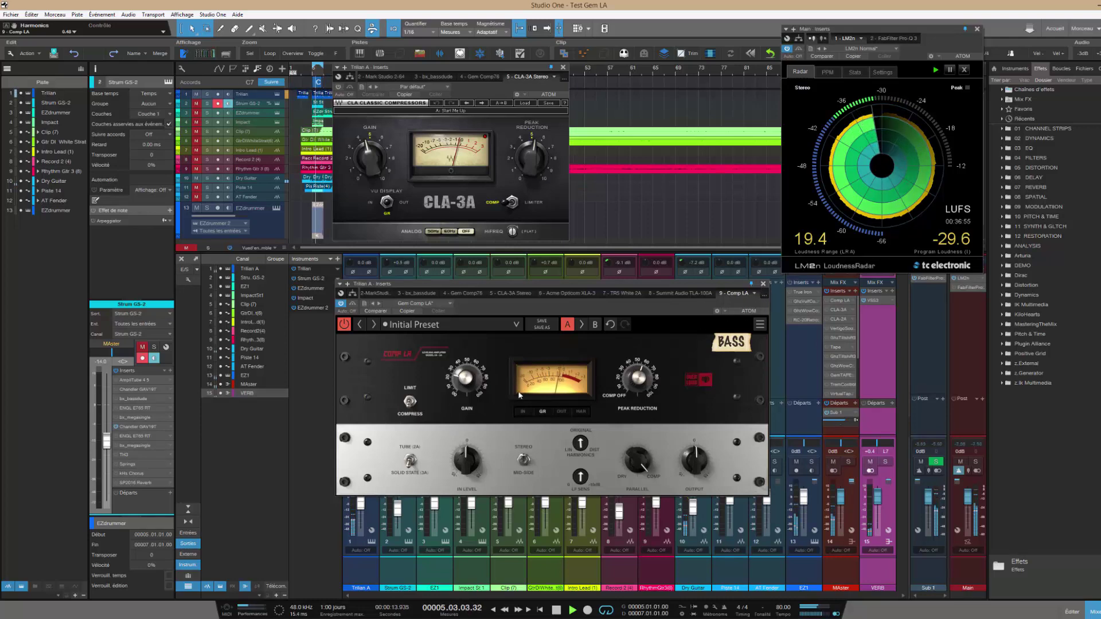
{"action": "left_click_drag", "start_coordinate": [474, 283], "coordinate": [351, 304]}
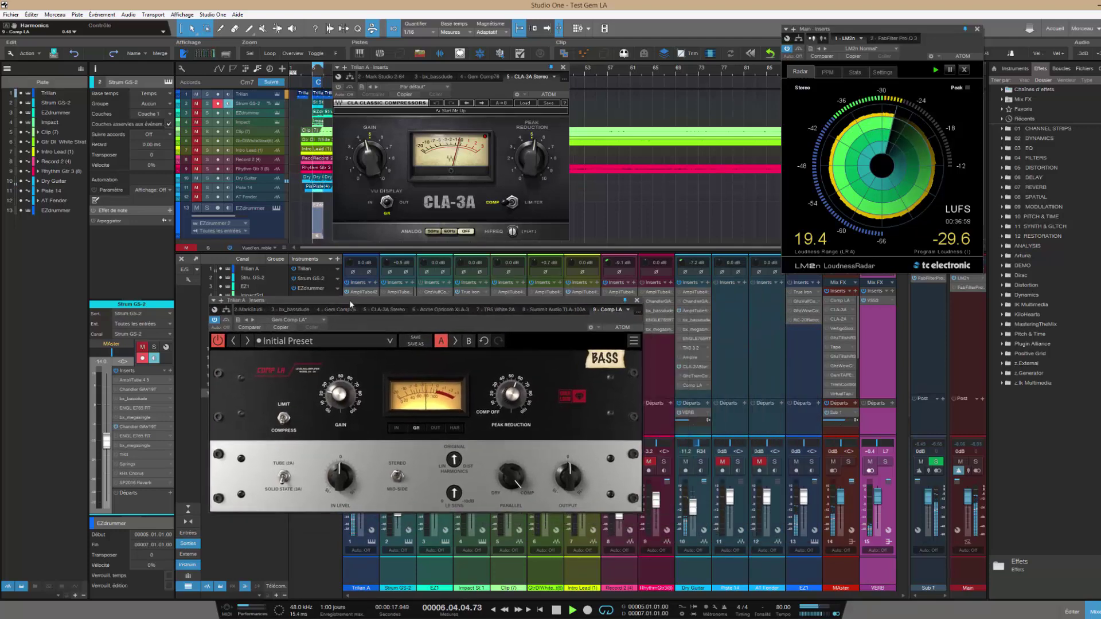
{"action": "left_click", "coordinate": [636, 300]}
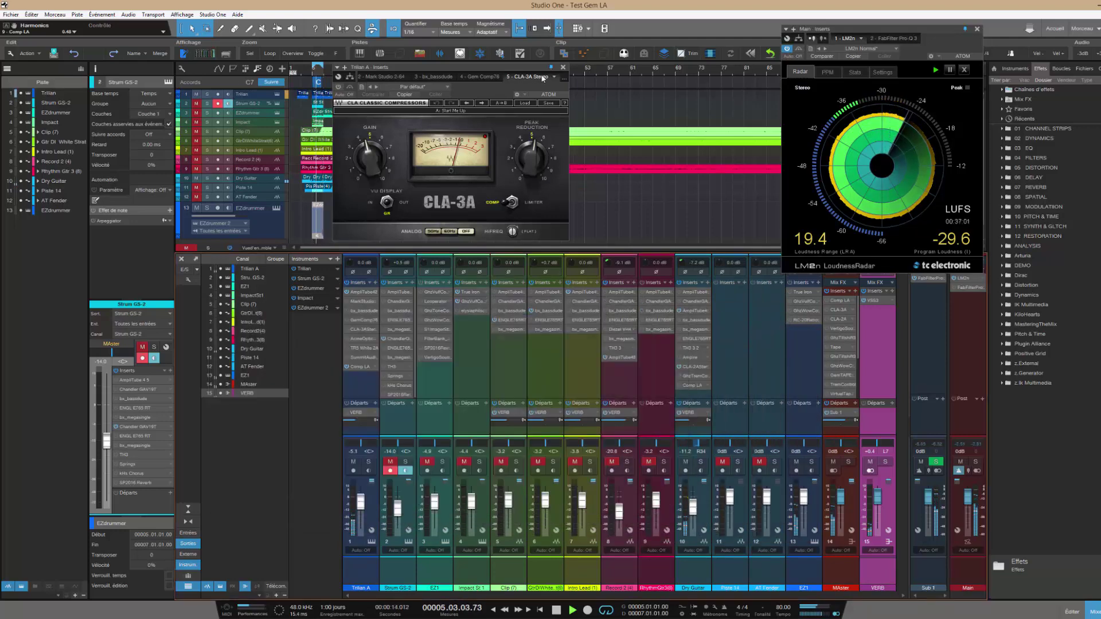
{"action": "left_click", "coordinate": [562, 67]}
Solo the Dry Guitar channel, switching the solo off and on once to hear it against the mix
{"action": "left_click", "coordinate": [701, 461]}
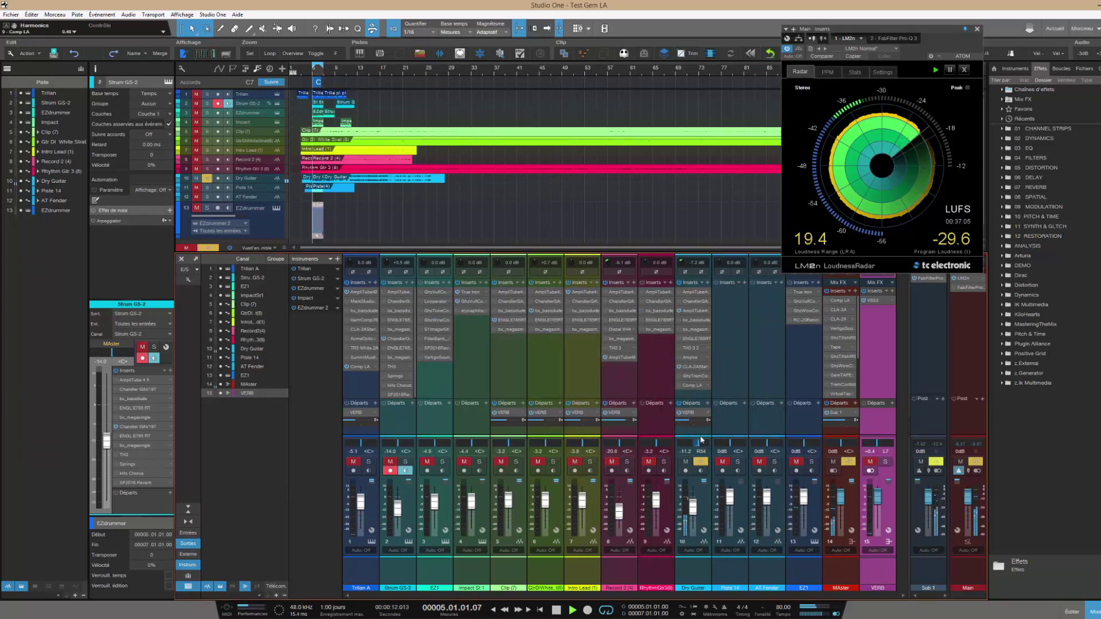
{"action": "left_click", "coordinate": [699, 462]}
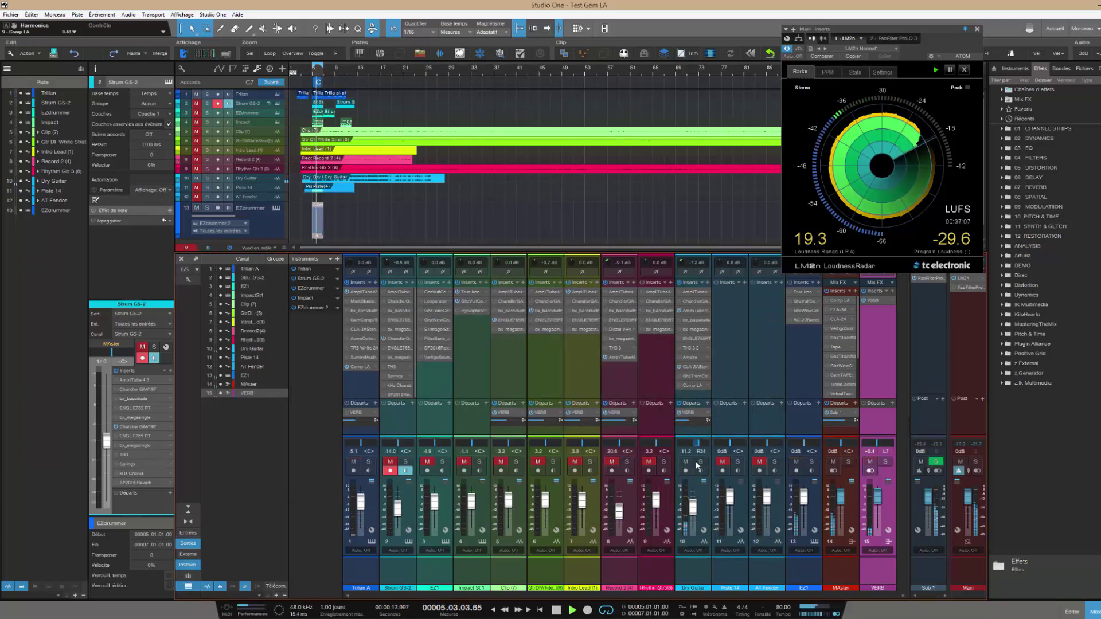
{"action": "left_click", "coordinate": [698, 462]}
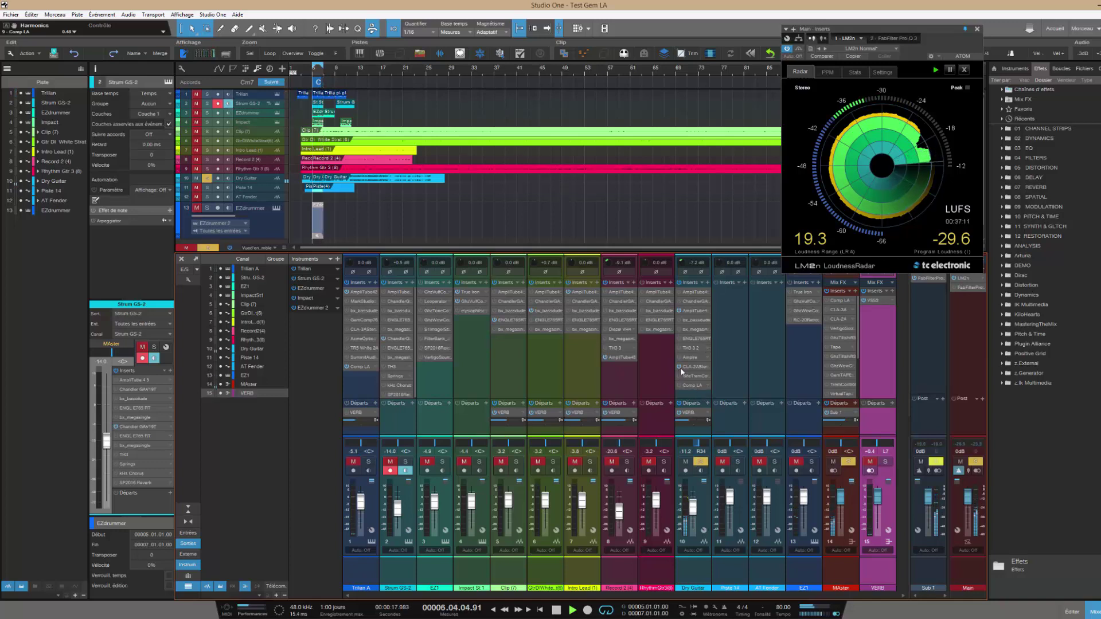
Open the Dry Guitar's two AmpliTube inserts, set the Bassman amp's Volume to 7.9, and close the Bassman window
{"action": "left_click", "coordinate": [690, 310]}
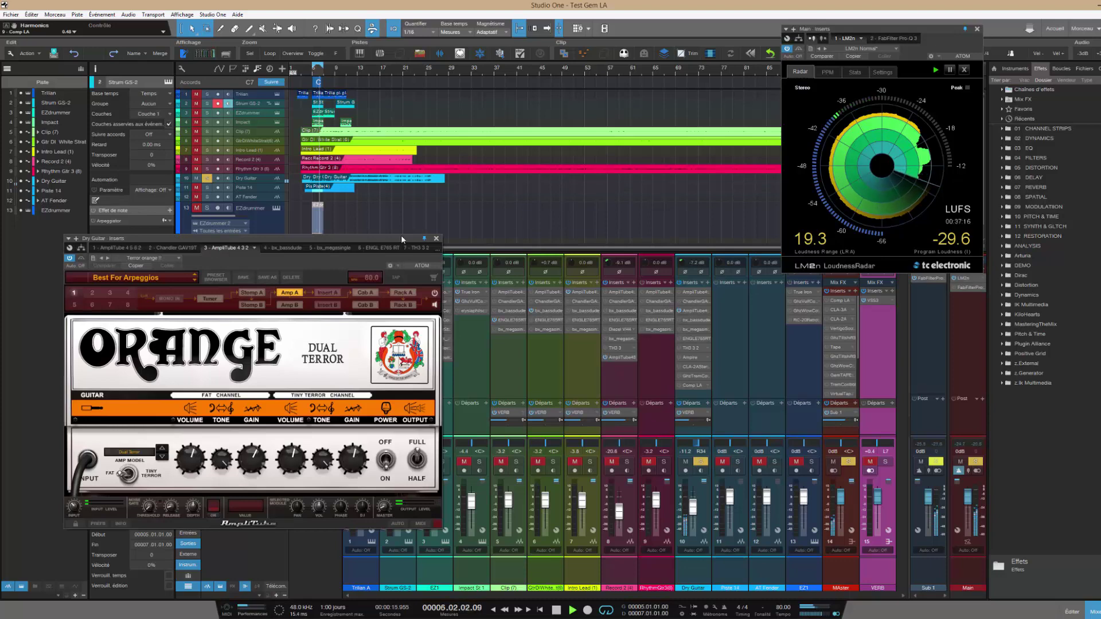
{"action": "left_click_drag", "start_coordinate": [378, 237], "coordinate": [469, 194]}
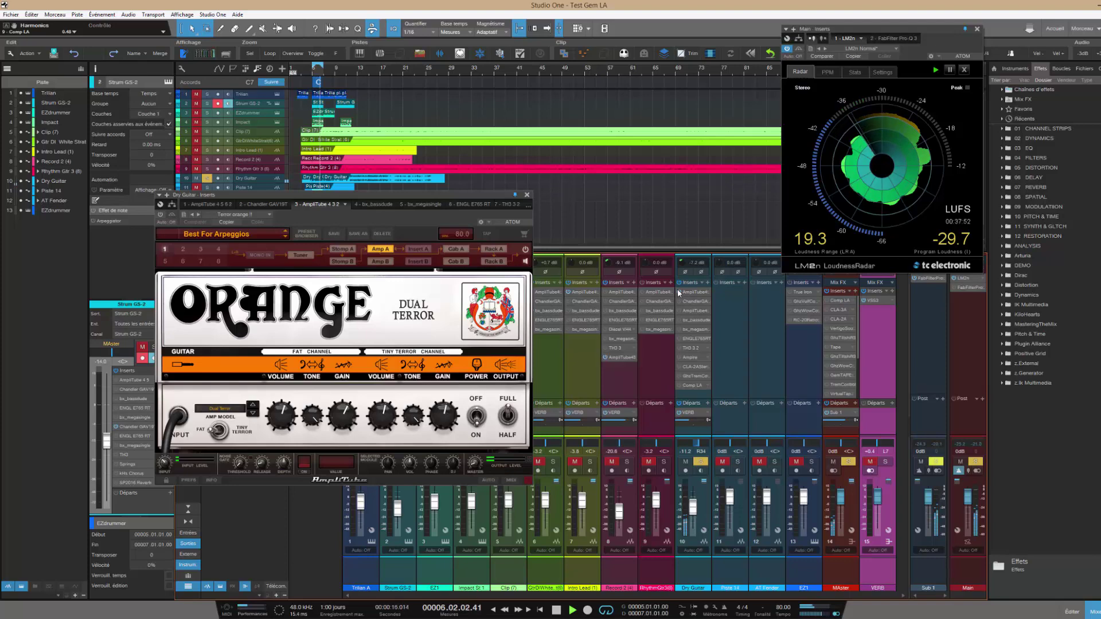
{"action": "left_click", "coordinate": [691, 296]}
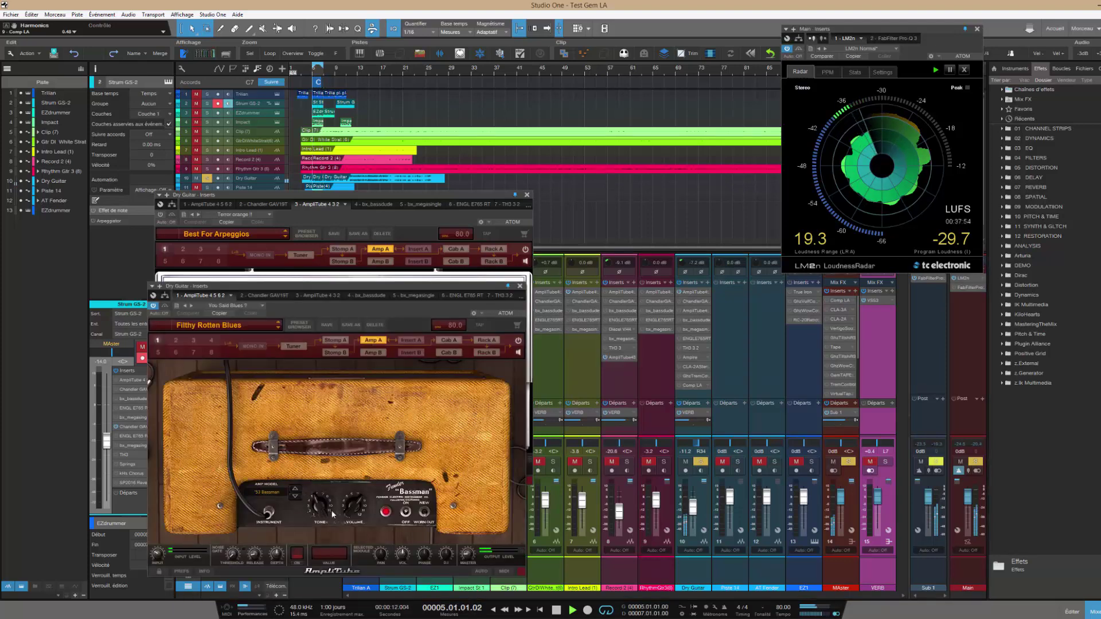
{"action": "left_click_drag", "start_coordinate": [353, 504], "coordinate": [356, 519]}
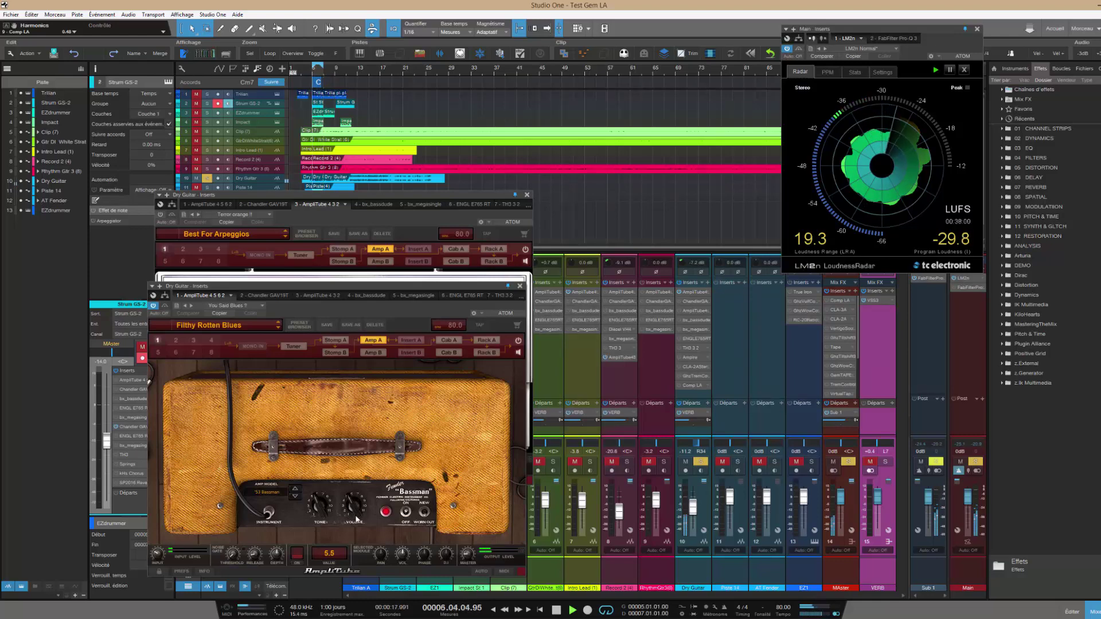
{"action": "left_click_drag", "start_coordinate": [355, 520], "coordinate": [360, 493]}
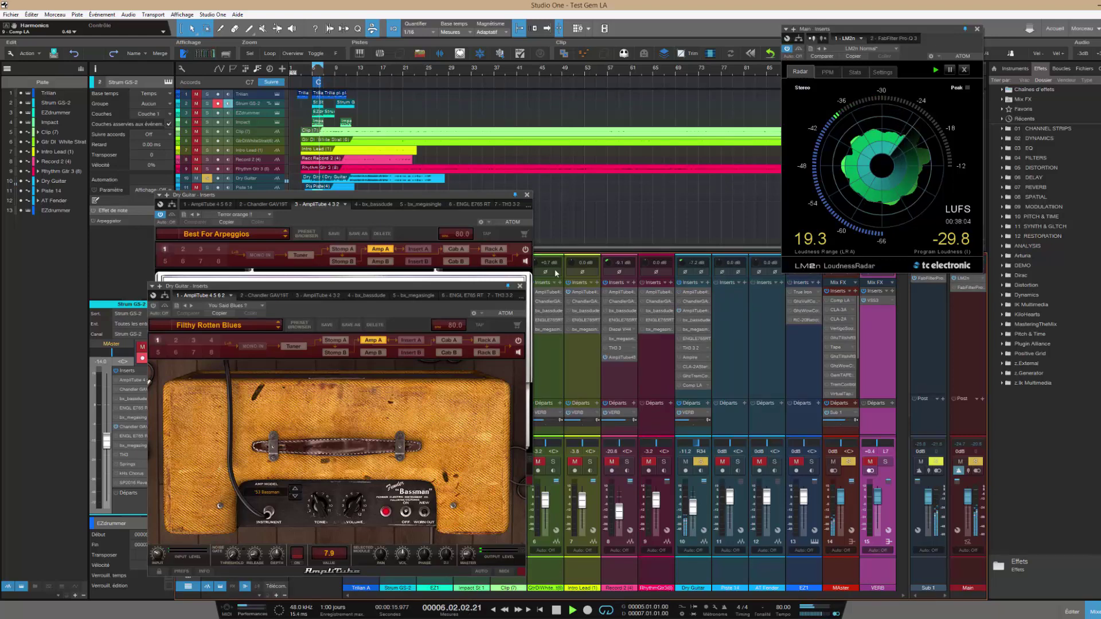
{"action": "left_click", "coordinate": [519, 285]}
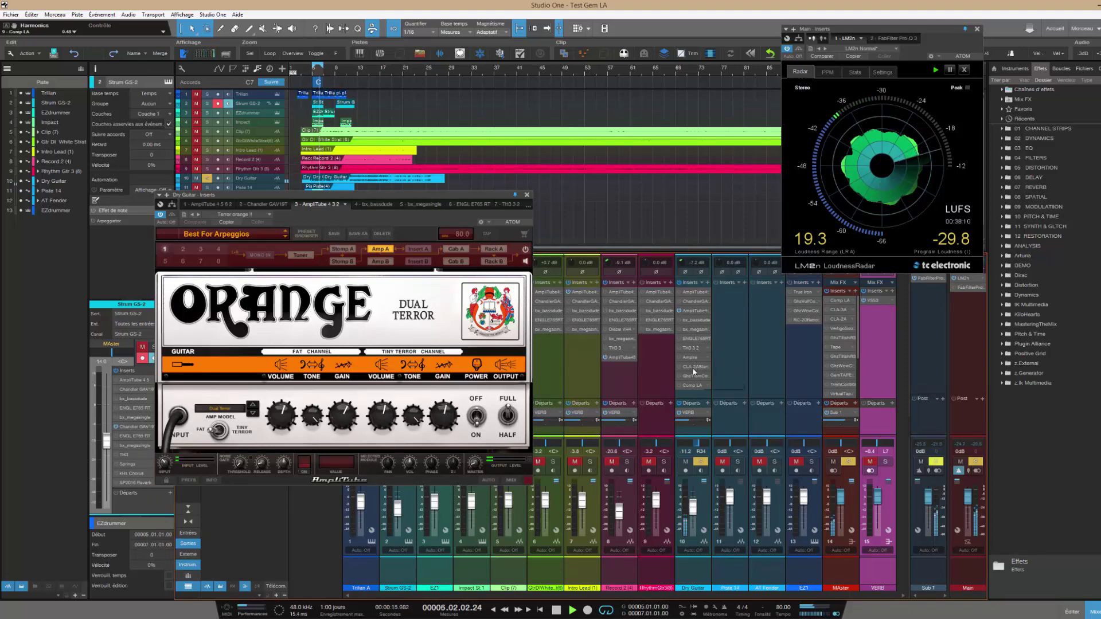
Open the Dry Guitar's CLA-2A, move it up over the mixer, and put away the Orange amp window
{"action": "left_click", "coordinate": [694, 367]}
{"action": "left_click_drag", "start_coordinate": [539, 442], "coordinate": [513, 260]}
{"action": "left_click", "coordinate": [538, 273]}
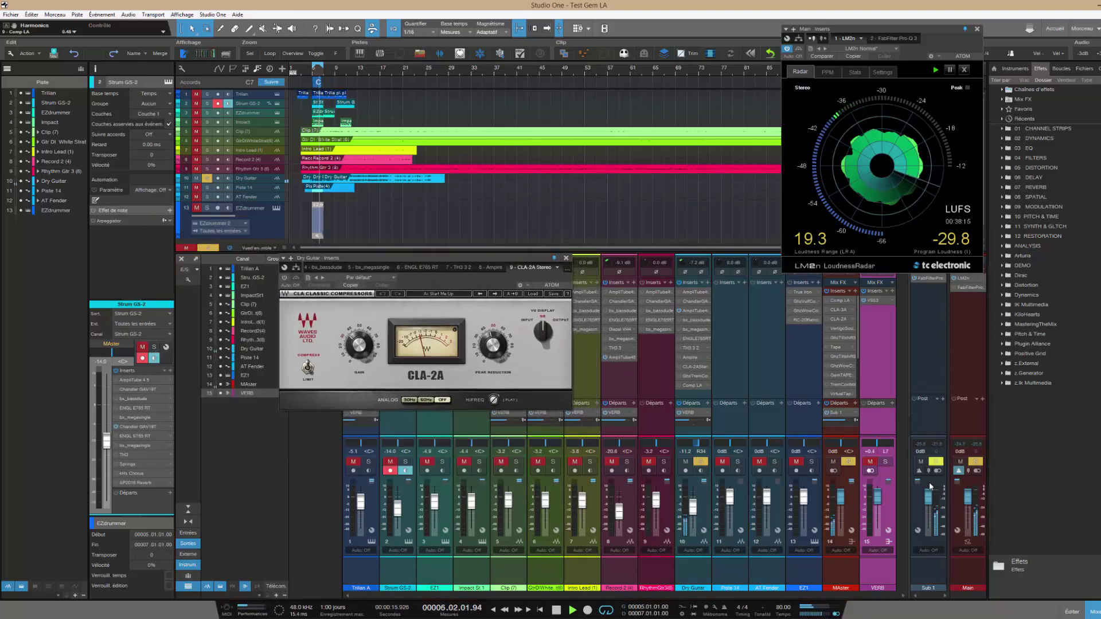
Lower the MAster fader temporarily and reset it to 0 dB
{"action": "left_click_drag", "start_coordinate": [841, 496], "coordinate": [844, 521]}
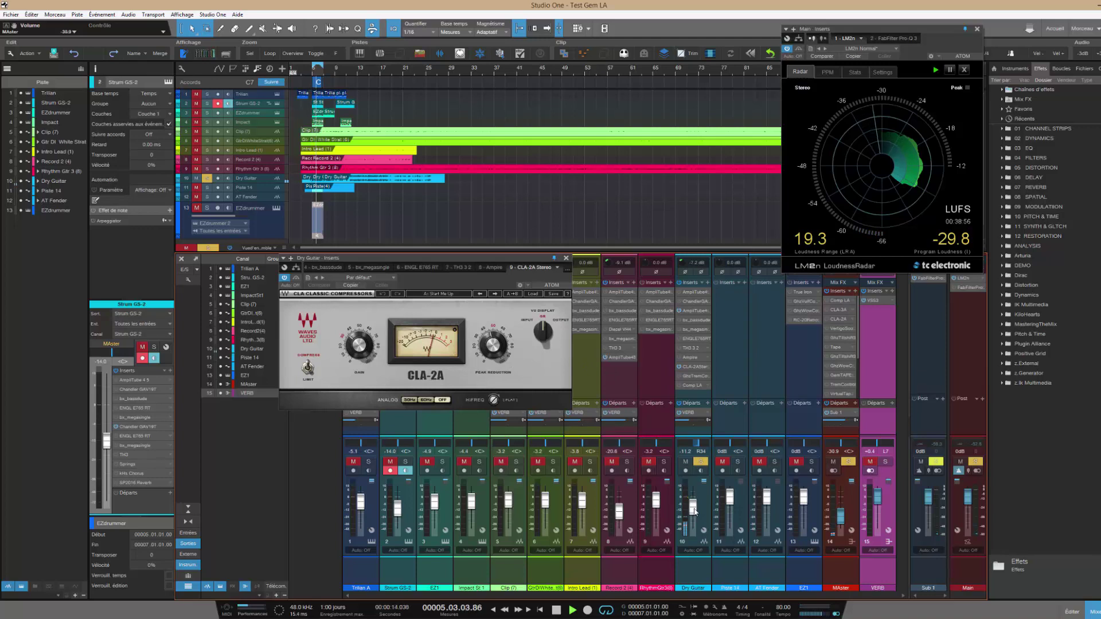
{"action": "left_click", "coordinate": [841, 516], "text": "alt"}
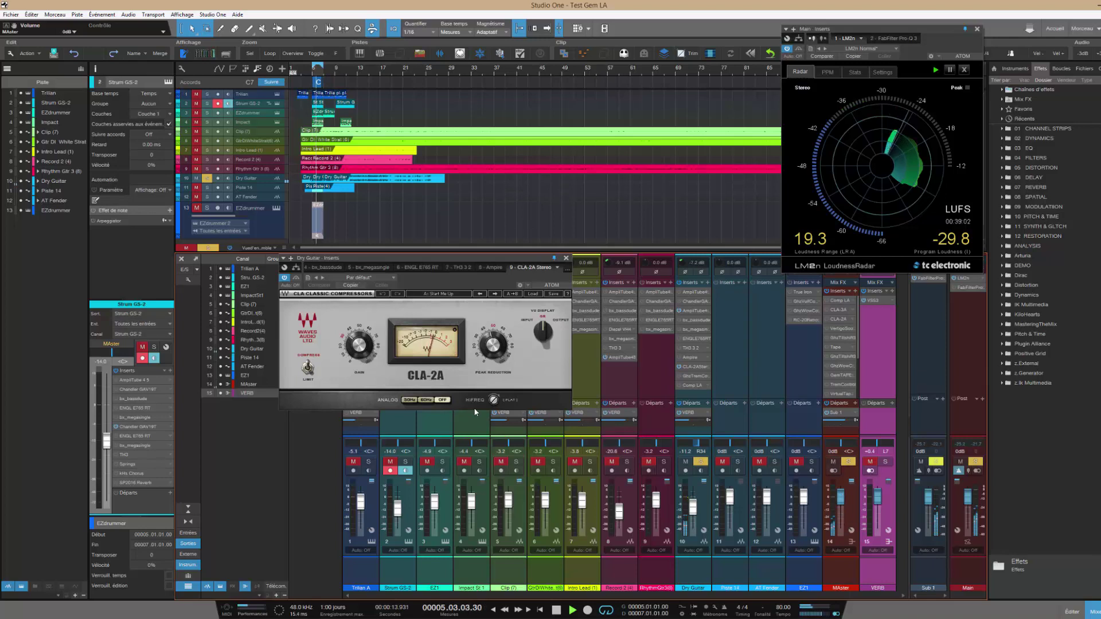
Open the Dry Guitar's Comp LA and arrange its window above the CLA-2A so both meters can be compared
{"action": "mouse_move", "coordinate": [496, 402]}
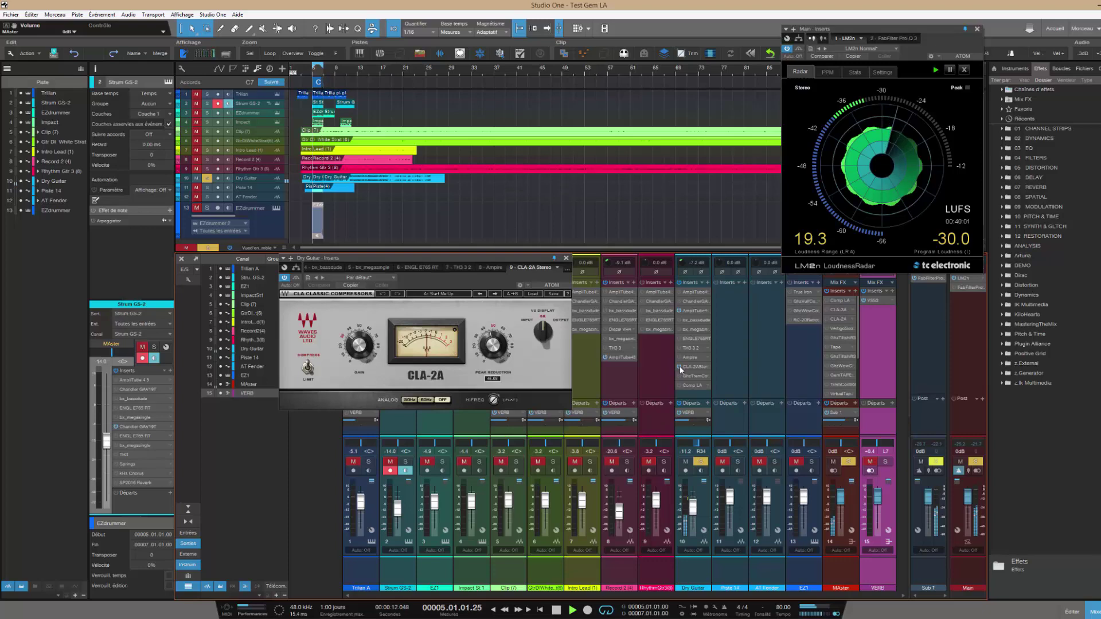
{"action": "left_click", "coordinate": [686, 386]}
{"action": "left_click_drag", "start_coordinate": [576, 362], "coordinate": [617, 35]}
{"action": "left_click_drag", "start_coordinate": [514, 263], "coordinate": [624, 373]}
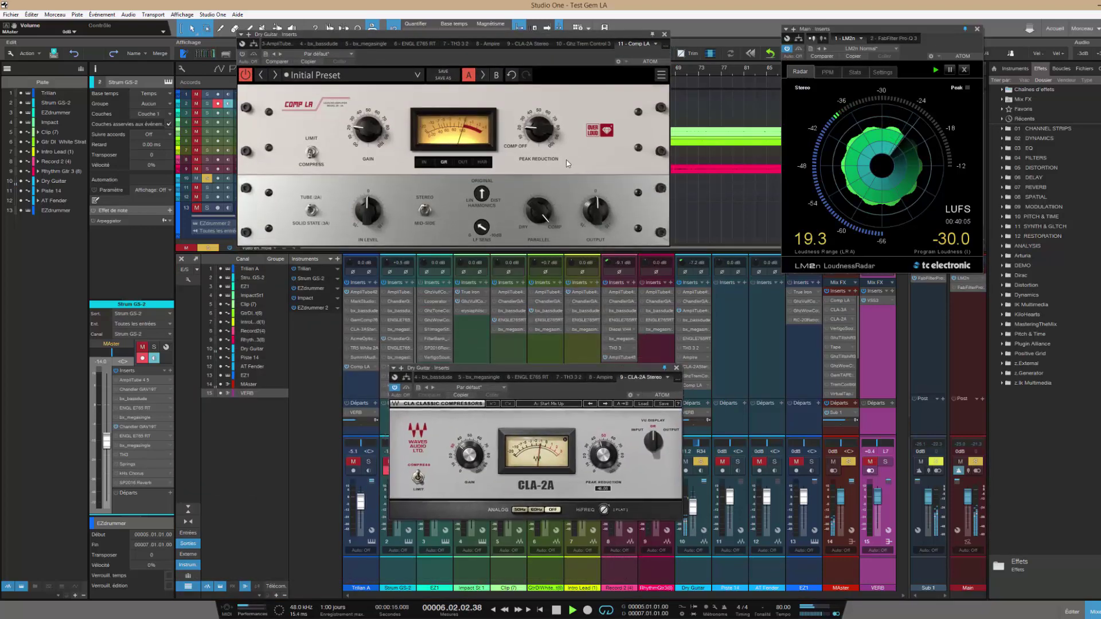
{"action": "left_click_drag", "start_coordinate": [530, 43], "coordinate": [576, 117]}
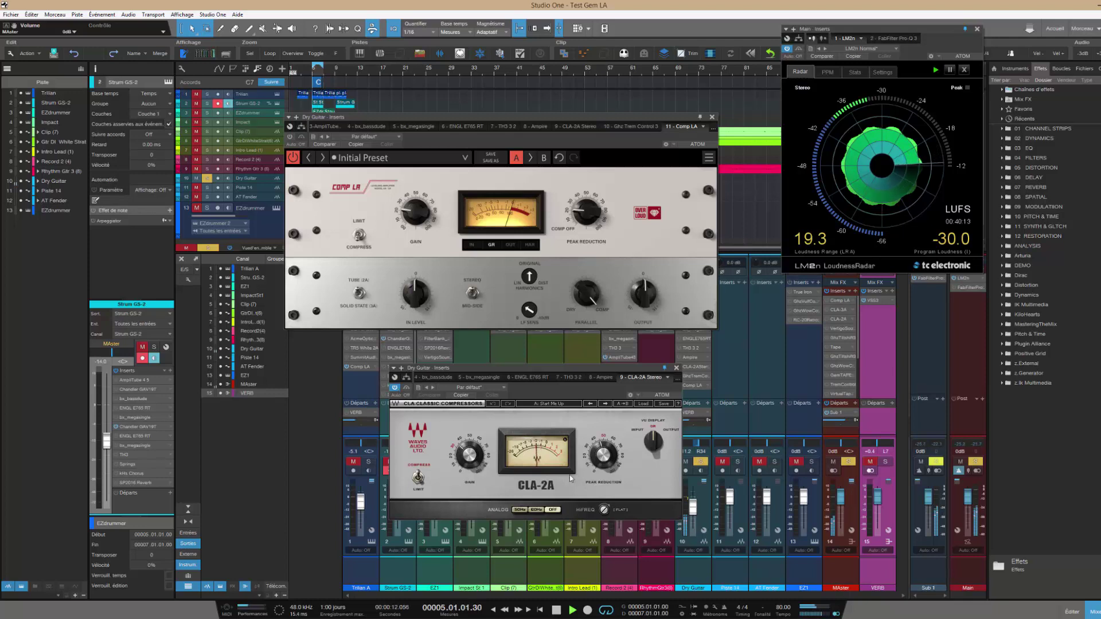
Activate the Dry Guitar's Comp LA and raise its Peak Reduction to about 50 to match the CLA-2A's compression
{"action": "mouse_move", "coordinate": [605, 515]}
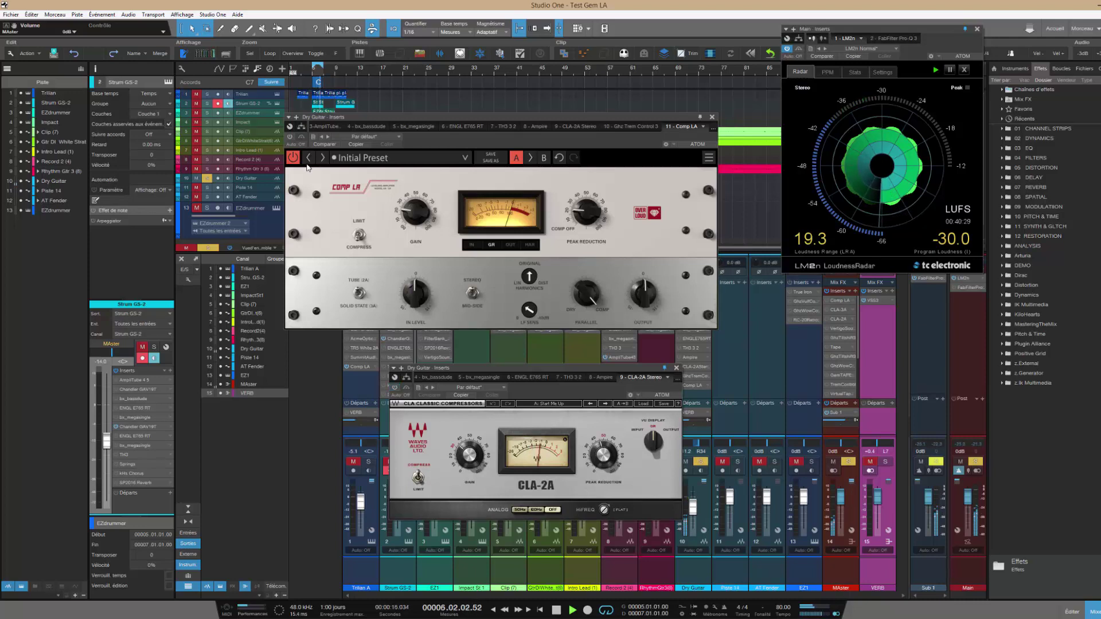
{"action": "left_click", "coordinate": [291, 138]}
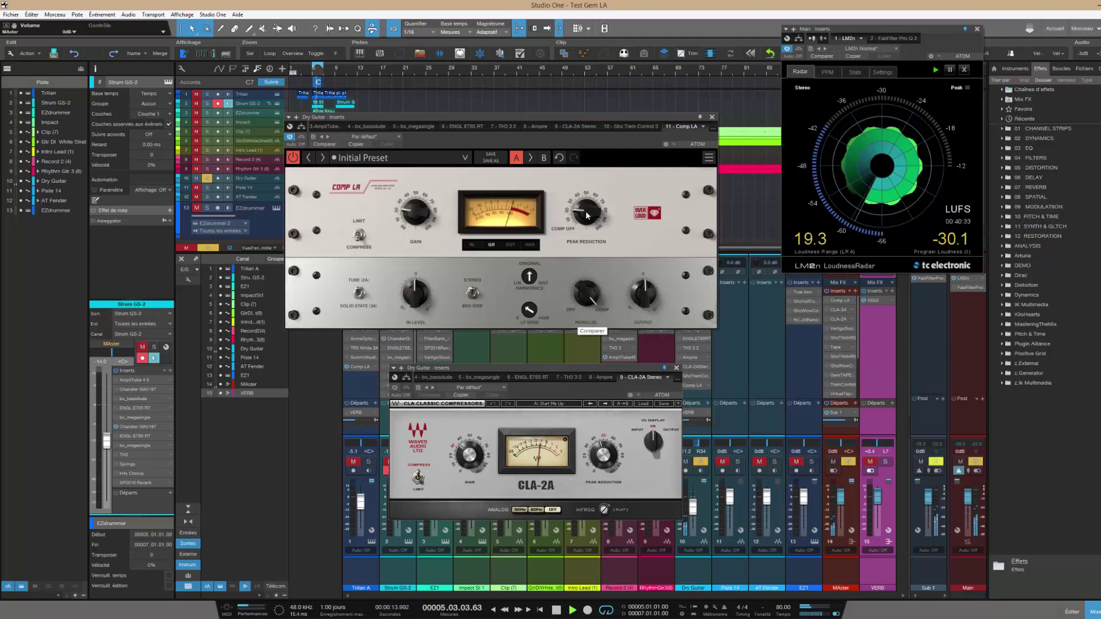
{"action": "left_click_drag", "start_coordinate": [585, 208], "coordinate": [583, 180]}
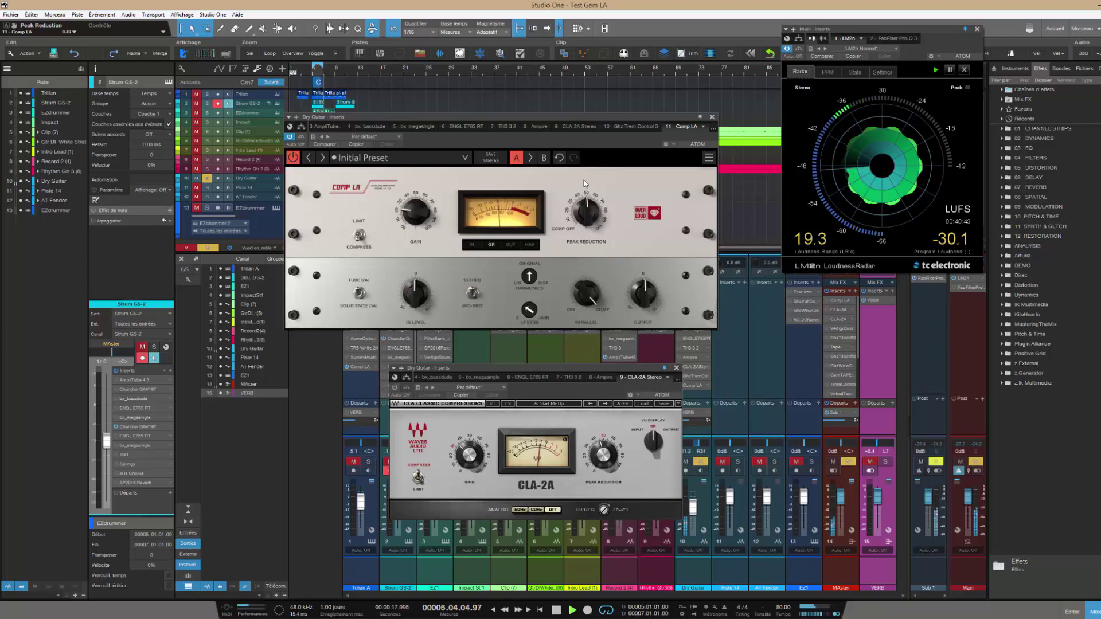
{"action": "scroll", "coordinate": [584, 179], "scroll_direction": "up", "scroll_amount": 1}
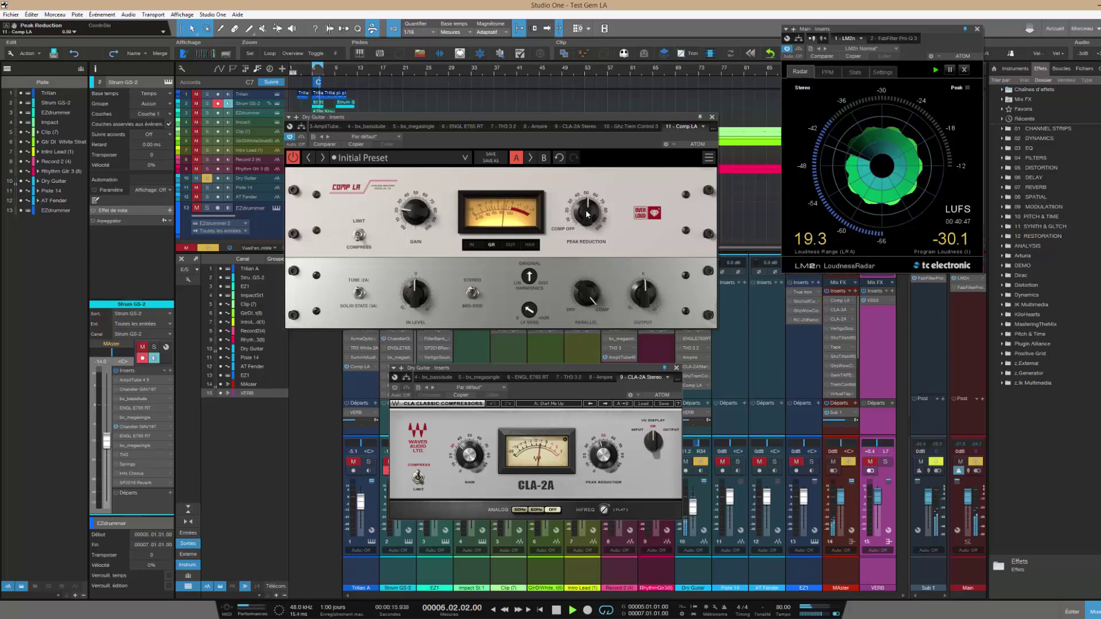
{"action": "scroll", "coordinate": [581, 216], "scroll_direction": "up", "scroll_amount": 2}
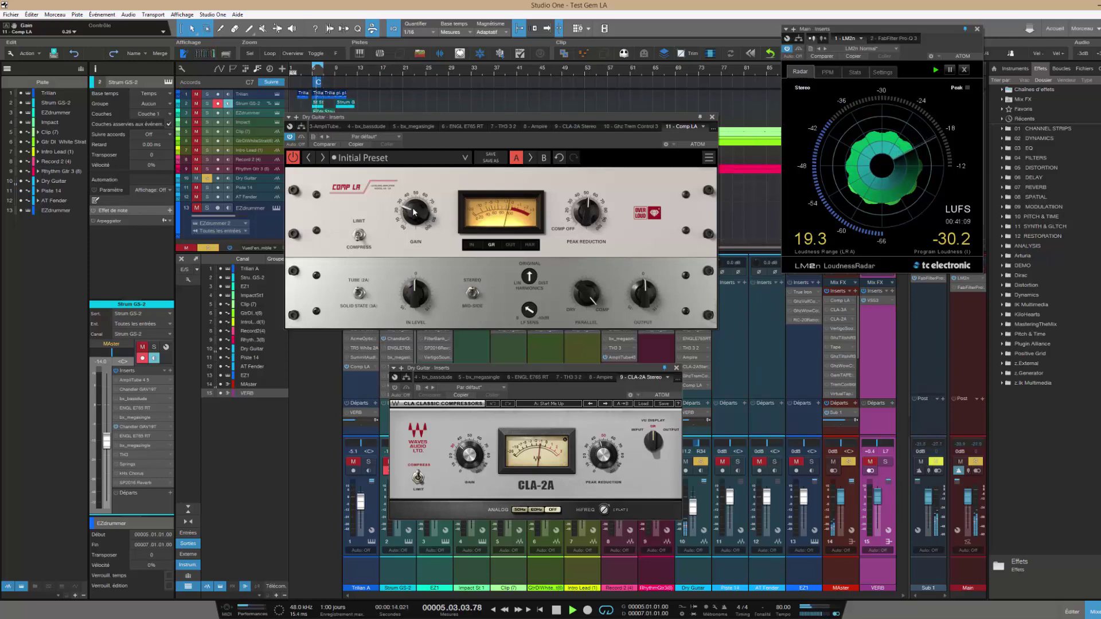
Fine-tune the Dry Guitar Comp LA's Gain to match the CLA-2A's level
{"action": "left_click_drag", "start_coordinate": [414, 211], "coordinate": [414, 209]}
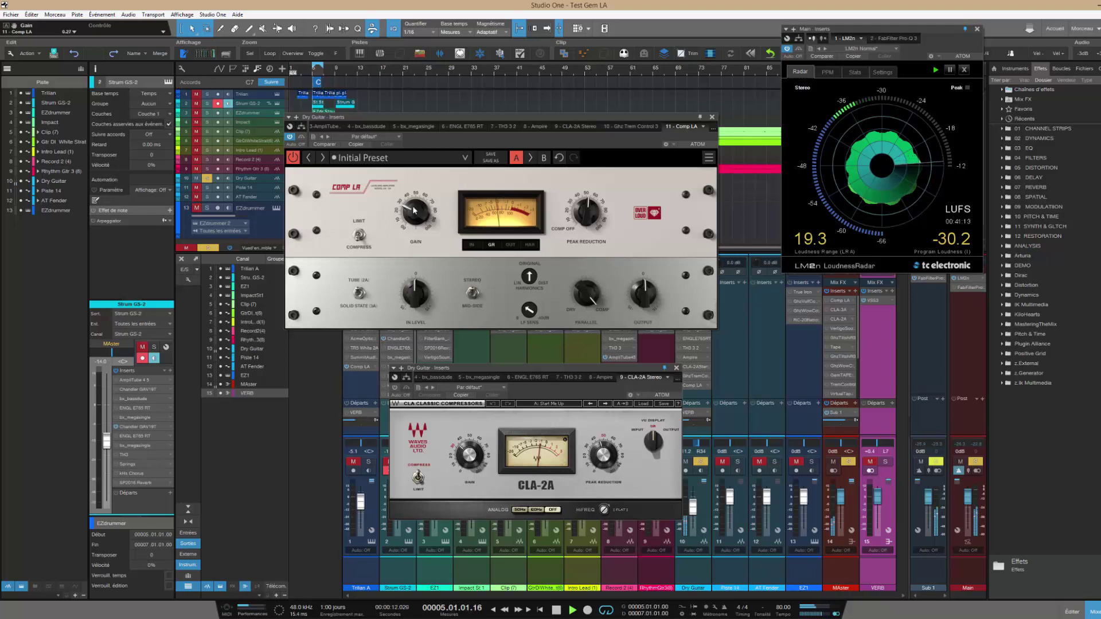
{"action": "left_click_drag", "start_coordinate": [414, 209], "coordinate": [416, 213]}
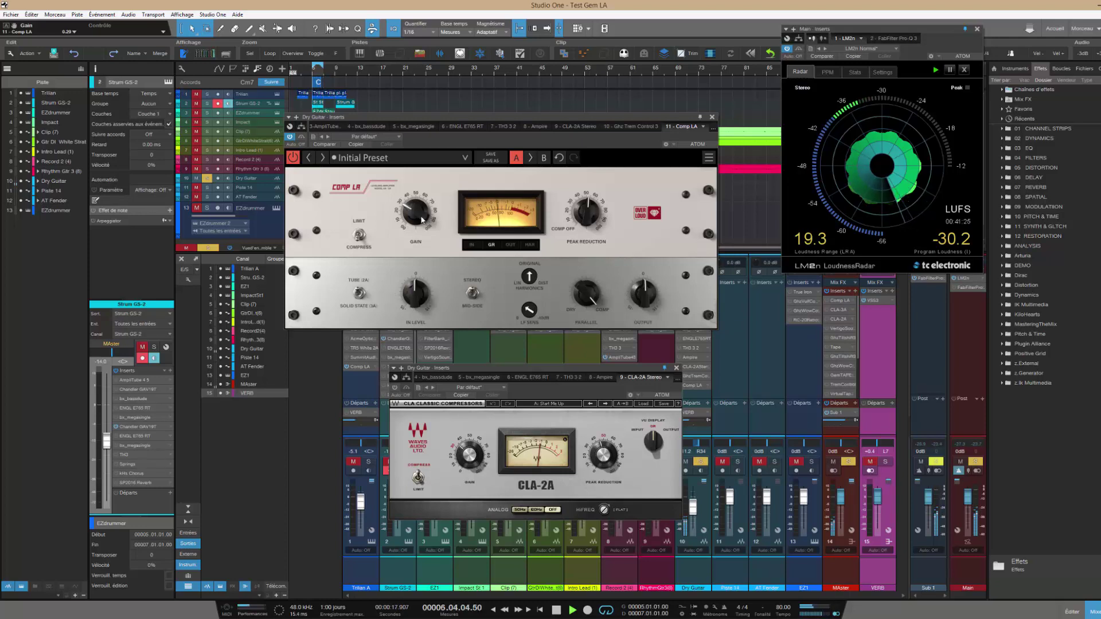
{"action": "left_click_drag", "start_coordinate": [417, 219], "coordinate": [418, 219]}
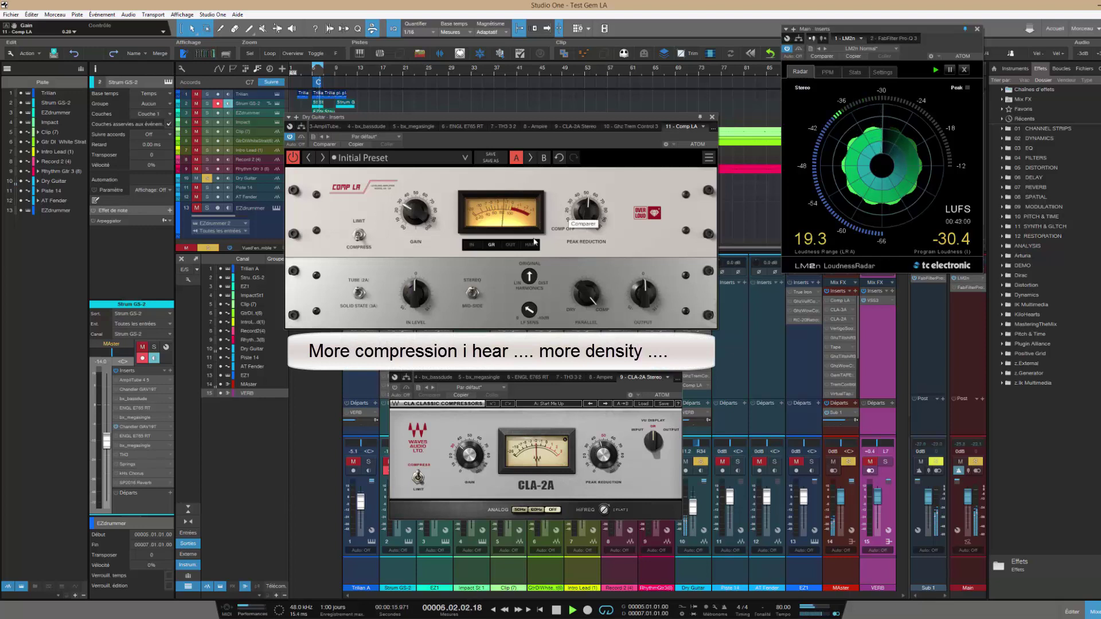
Unsolo Dry Guitar and raise its VERB send level to -14.2 dB
{"action": "left_click", "coordinate": [701, 462]}
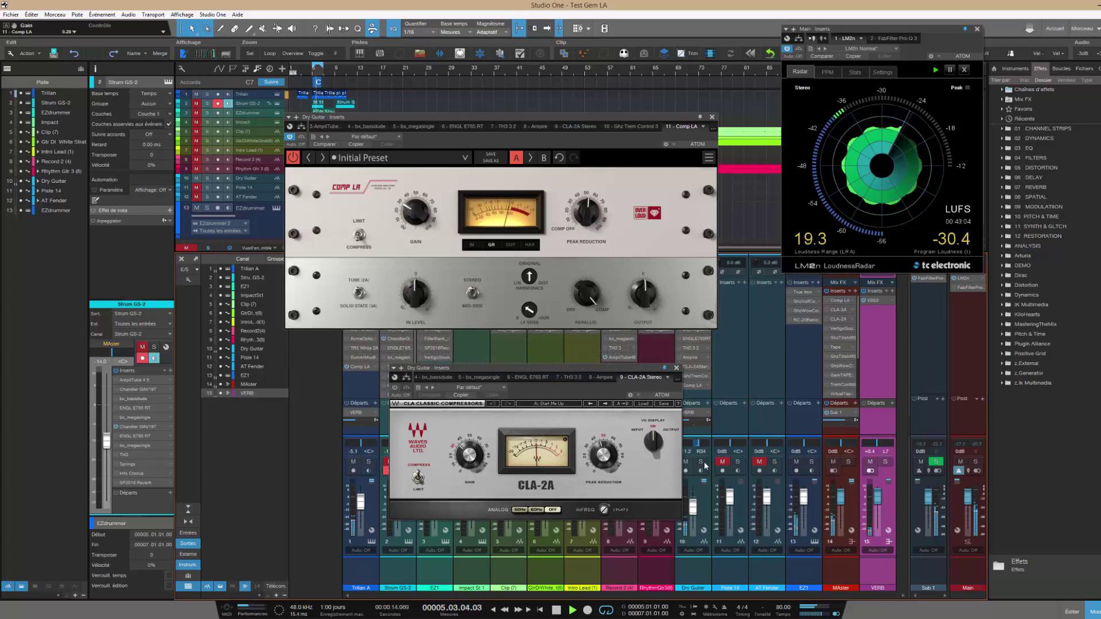
{"action": "mouse_move", "coordinate": [691, 419]}
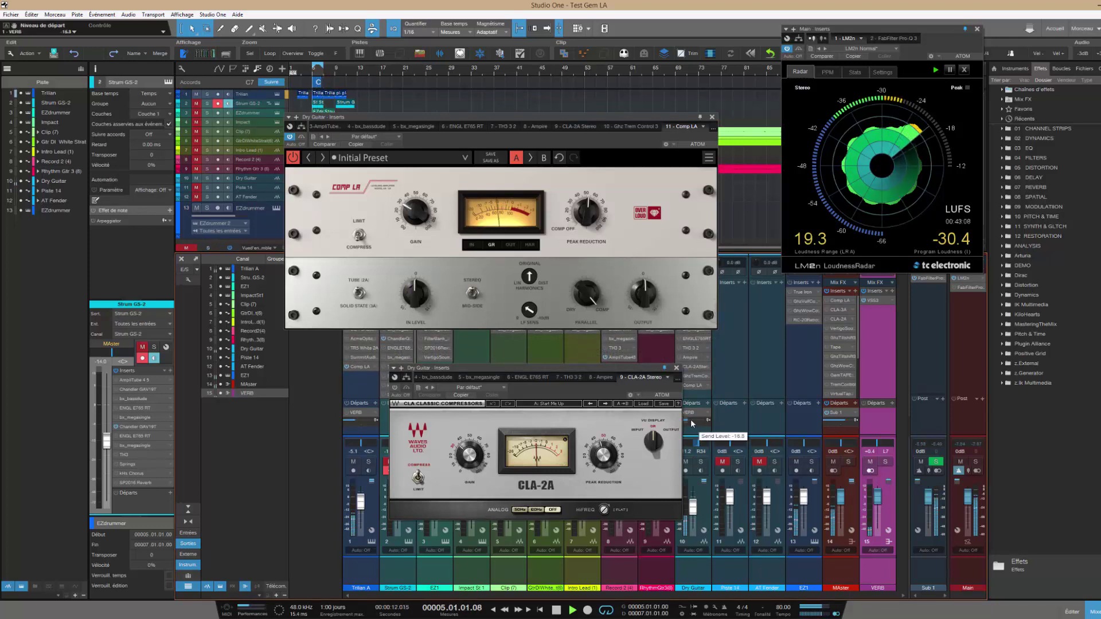
{"action": "scroll", "coordinate": [691, 420], "scroll_direction": "up", "scroll_amount": 4}
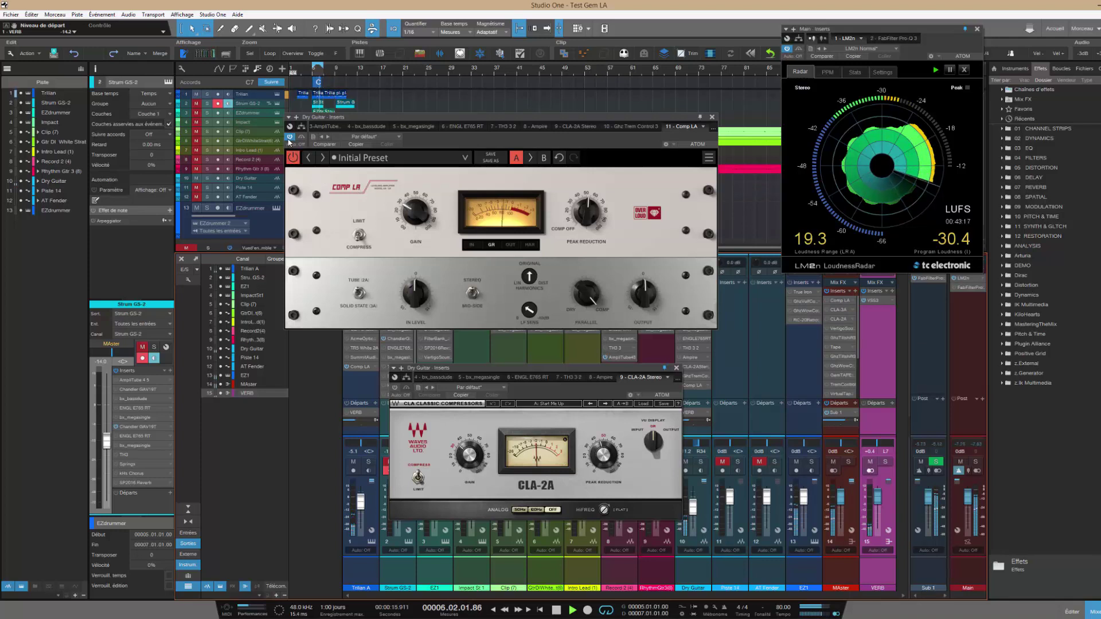
Toggle the CLA-2A for comparison and audition the Comp LA between TUBE (2A) and SOLID STATE (3A), ending on TUBE (2A)
{"action": "left_click", "coordinate": [396, 388]}
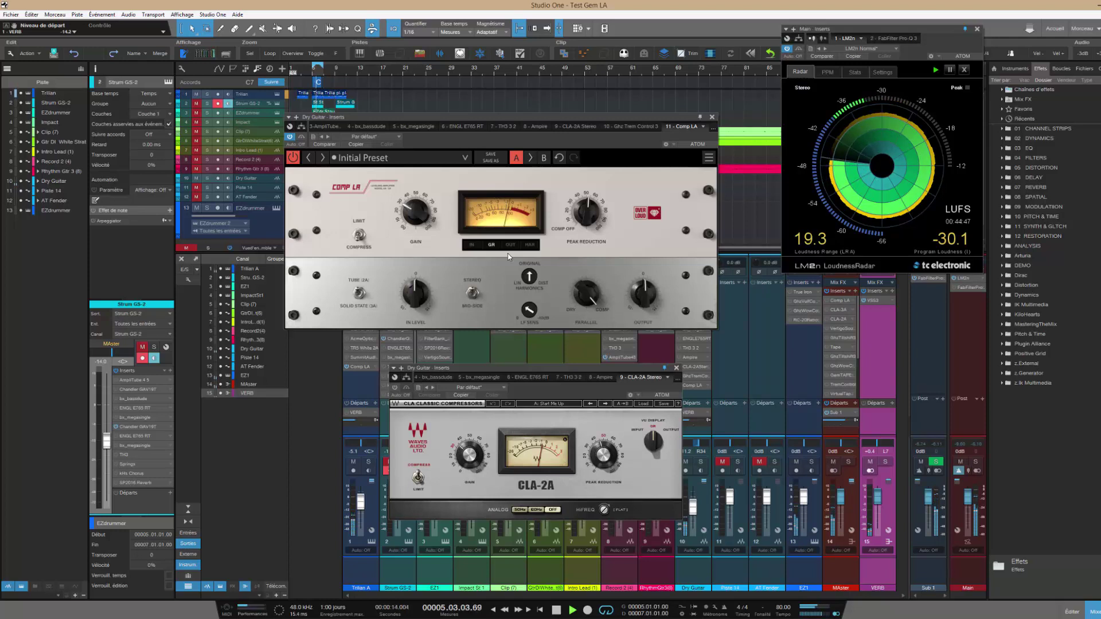
{"action": "left_click", "coordinate": [359, 295]}
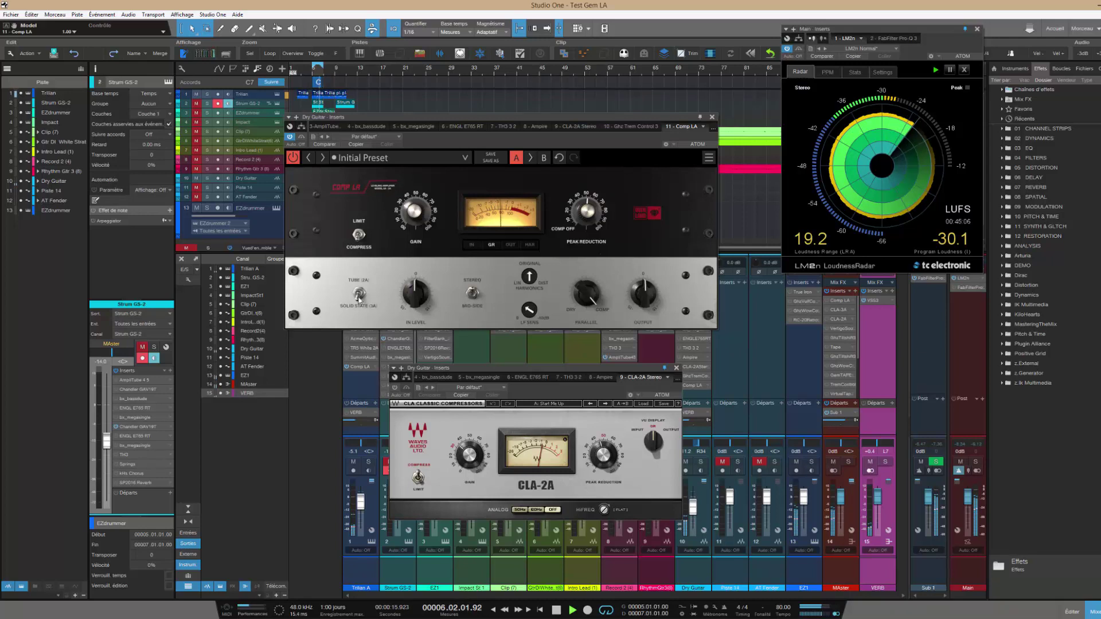
{"action": "left_click", "coordinate": [359, 295]}
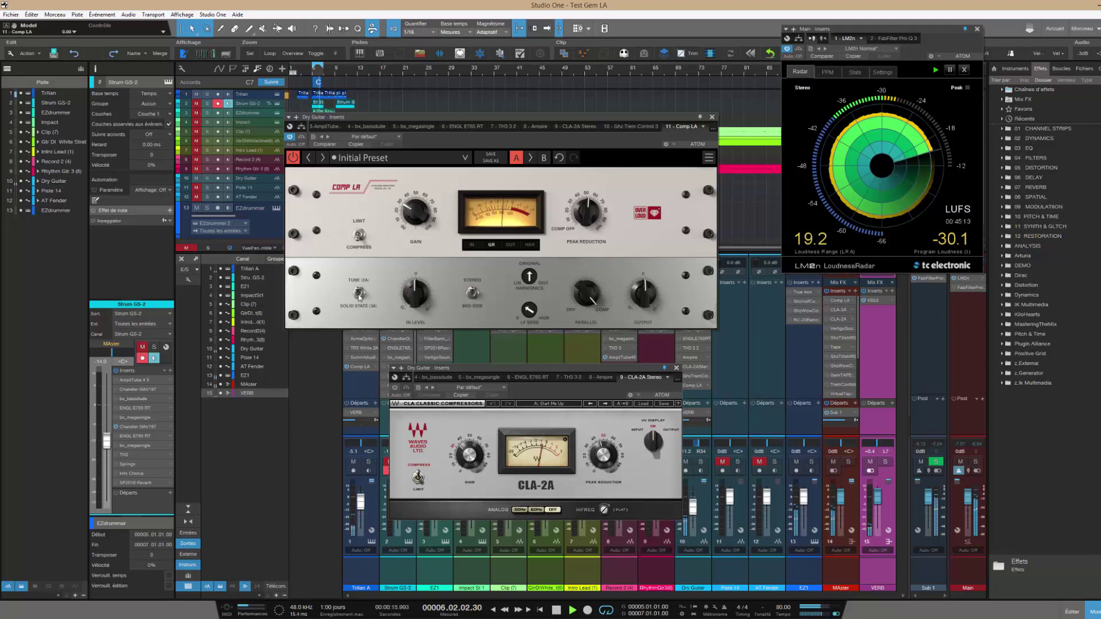
{"action": "left_click", "coordinate": [358, 295]}
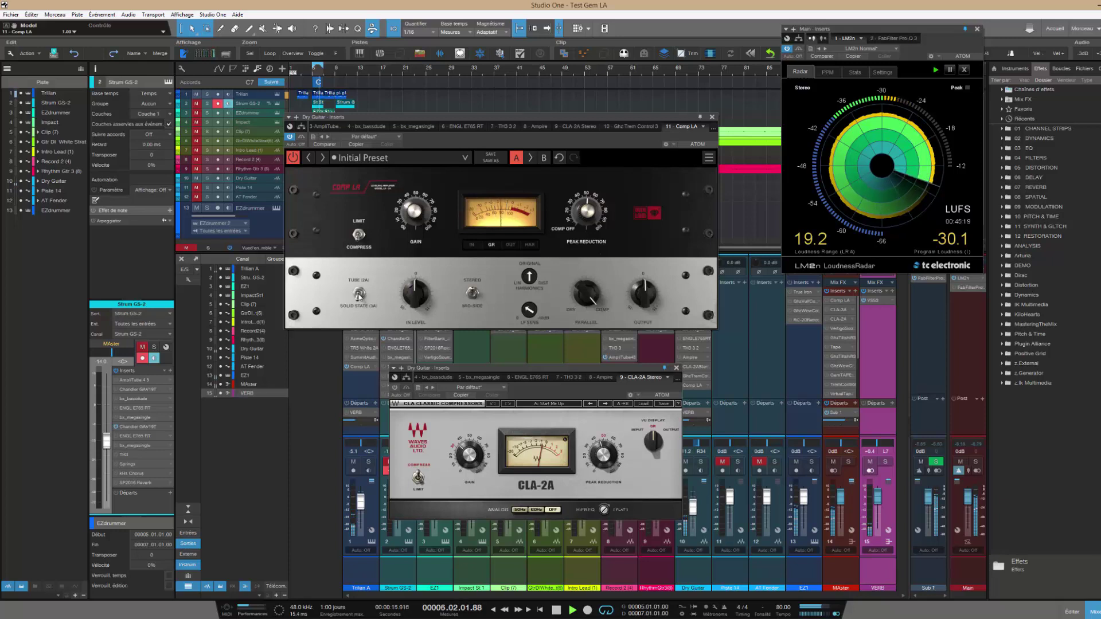
{"action": "left_click", "coordinate": [358, 295]}
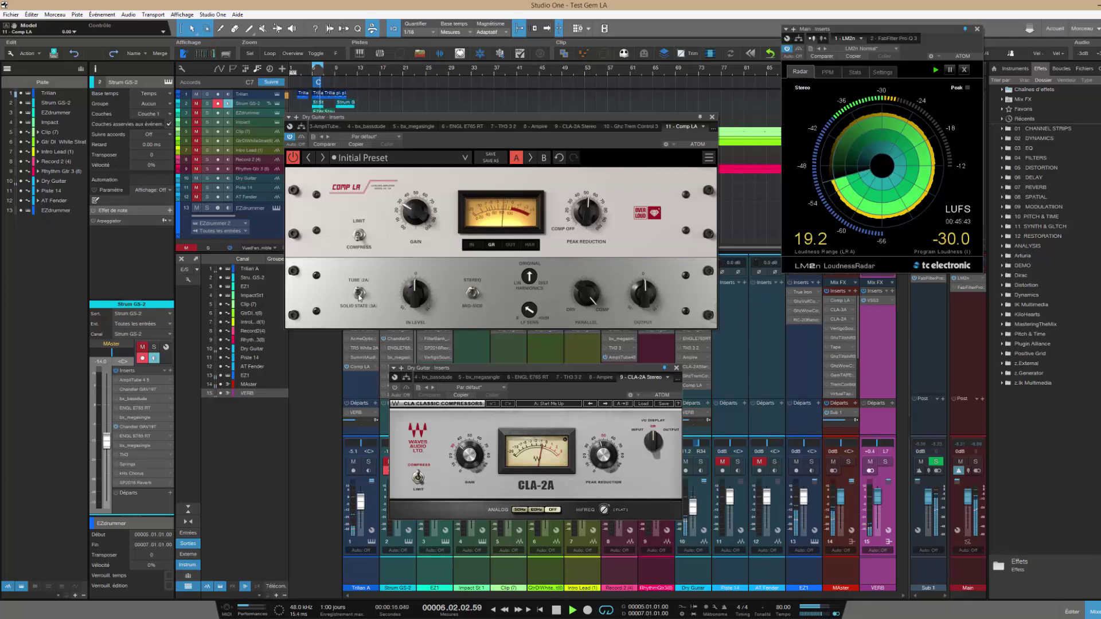
Audition the Dry Guitar Comp LA between TUBE (2A) and SOLID STATE (3A), soloed and in the mix, ending on SOLID STATE (3A)
{"action": "left_click", "coordinate": [359, 295]}
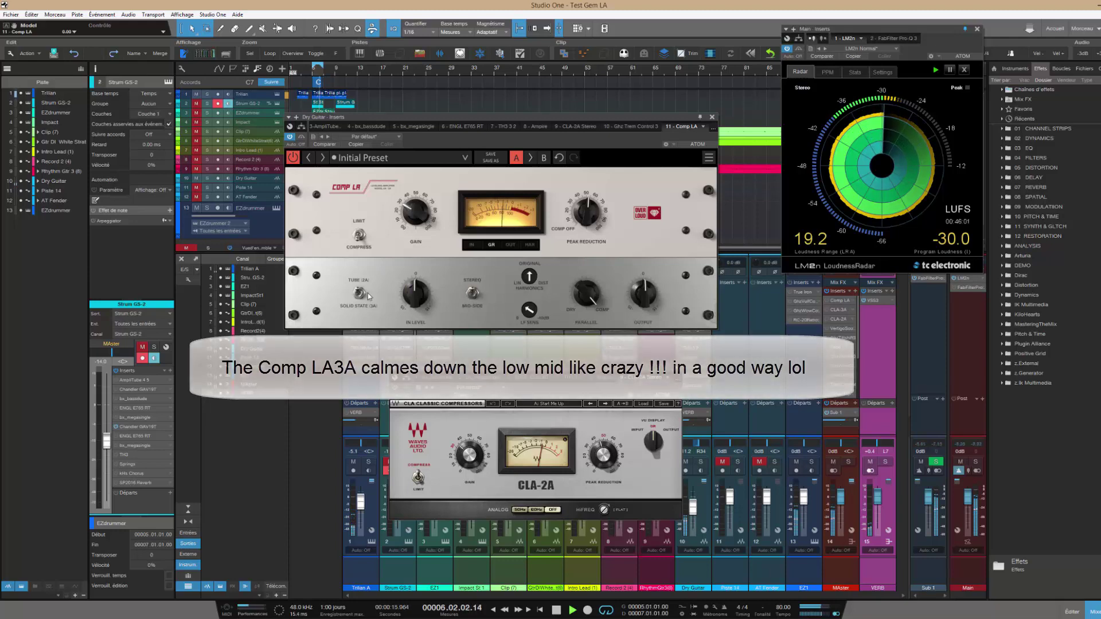
{"action": "left_click", "coordinate": [700, 462]}
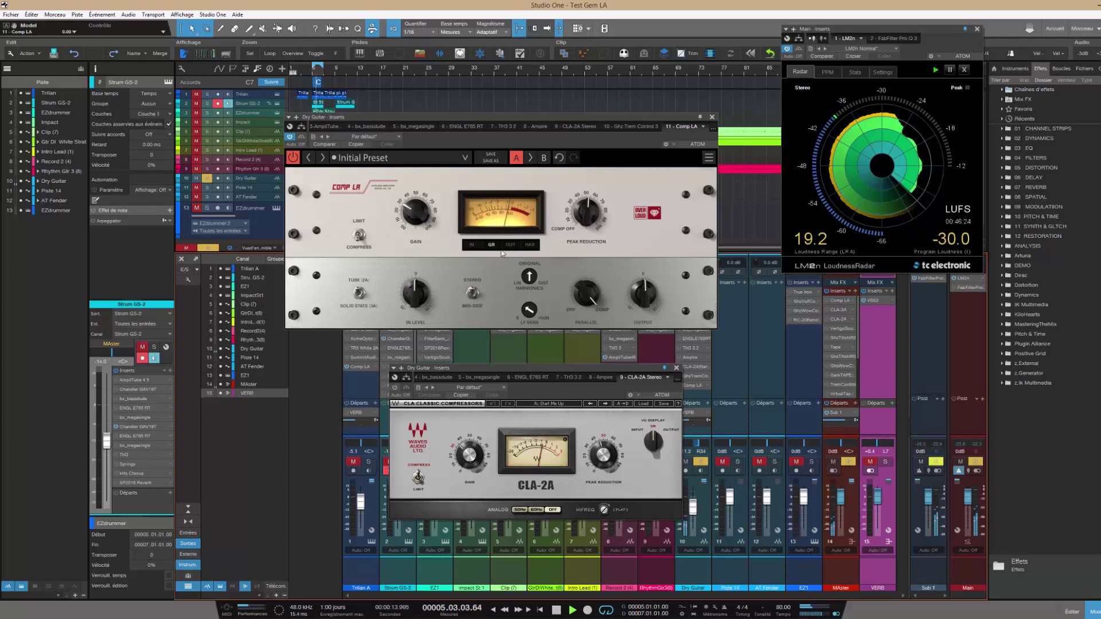
{"action": "left_click", "coordinate": [358, 294]}
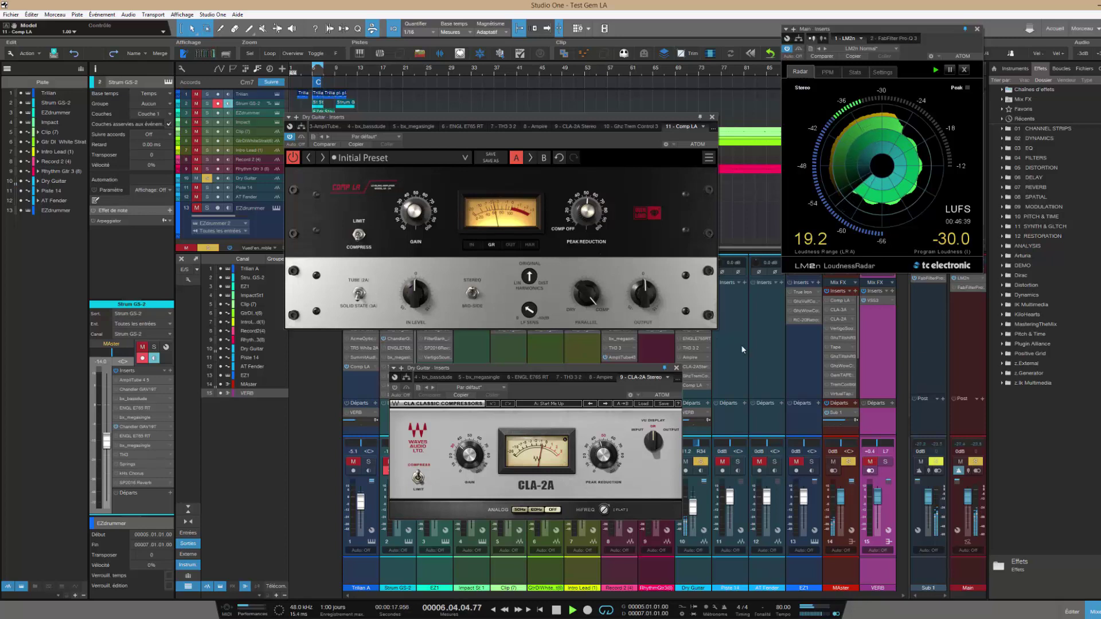
{"action": "left_click", "coordinate": [701, 465]}
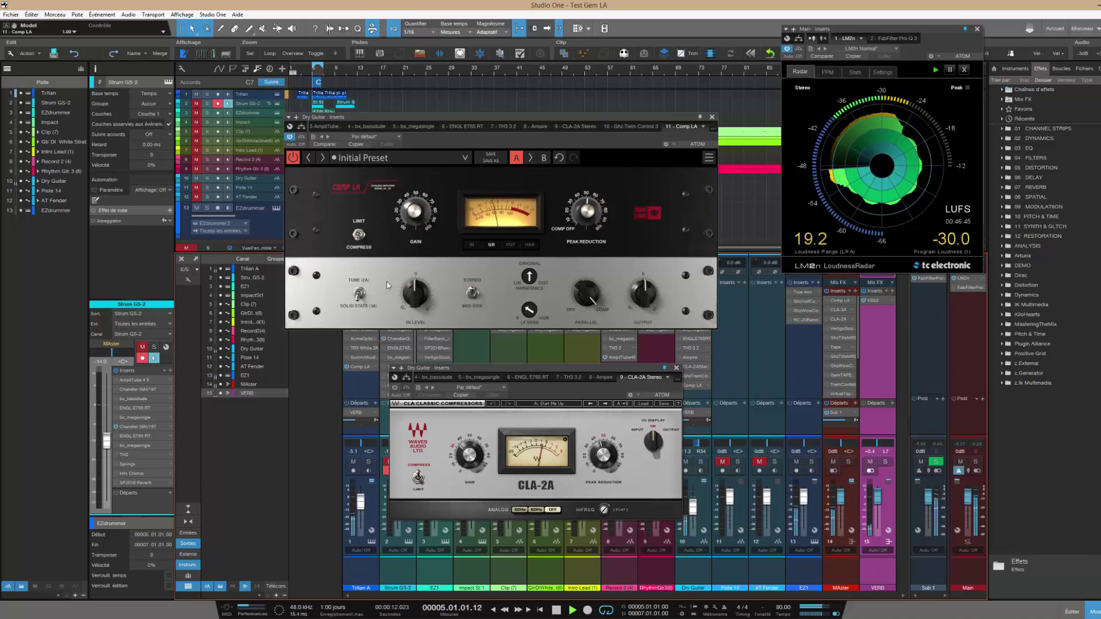
{"action": "left_click", "coordinate": [360, 295]}
{"action": "left_click", "coordinate": [361, 297]}
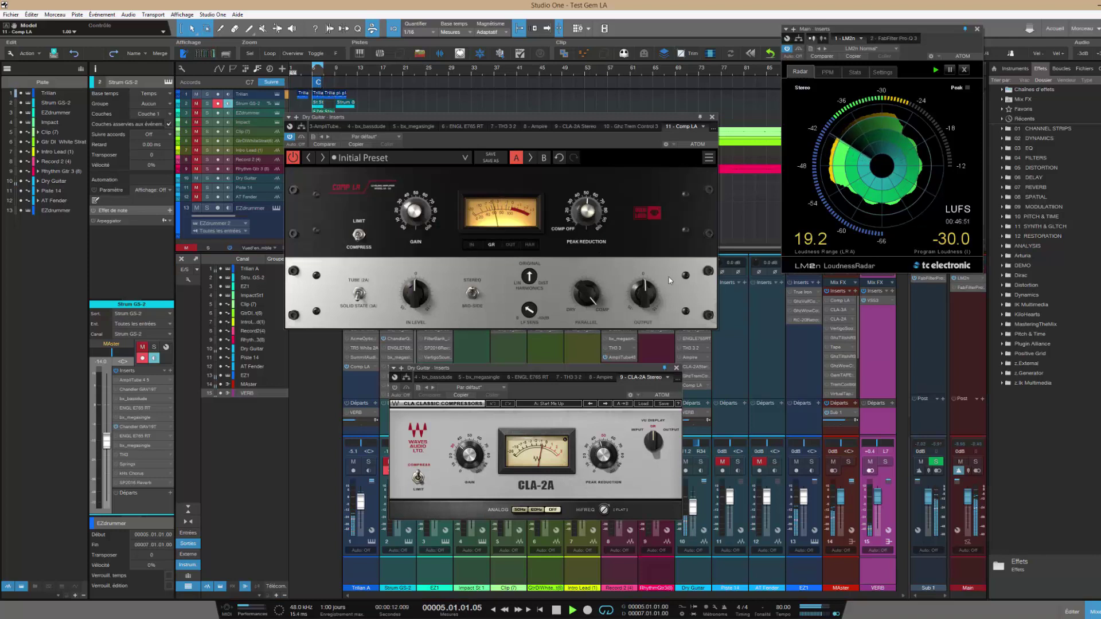
Close the Dry Guitar's Comp LA and CLA-2A plugin windows
{"action": "left_click_drag", "start_coordinate": [664, 117], "coordinate": [550, 124]}
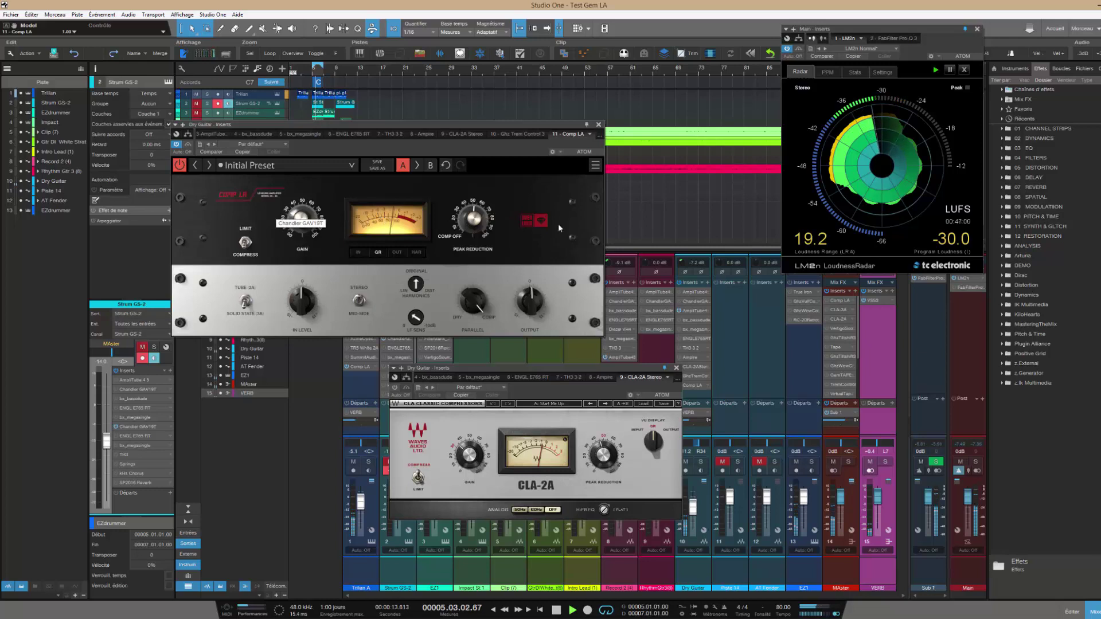
{"action": "left_click_drag", "start_coordinate": [419, 123], "coordinate": [544, 128]}
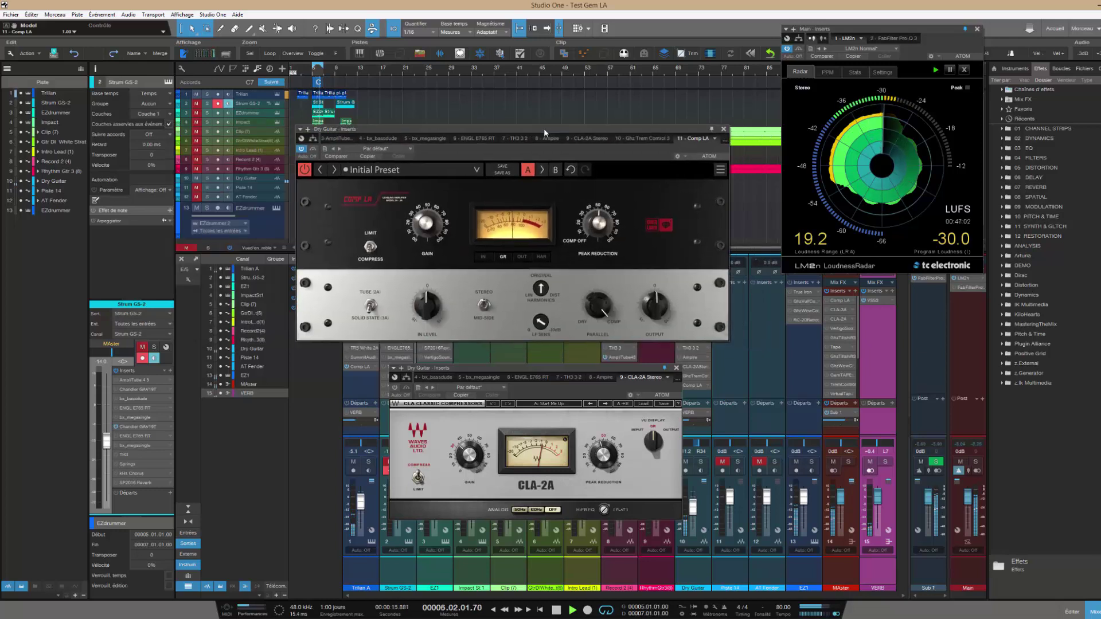
{"action": "left_click", "coordinate": [723, 129]}
{"action": "left_click", "coordinate": [677, 366]}
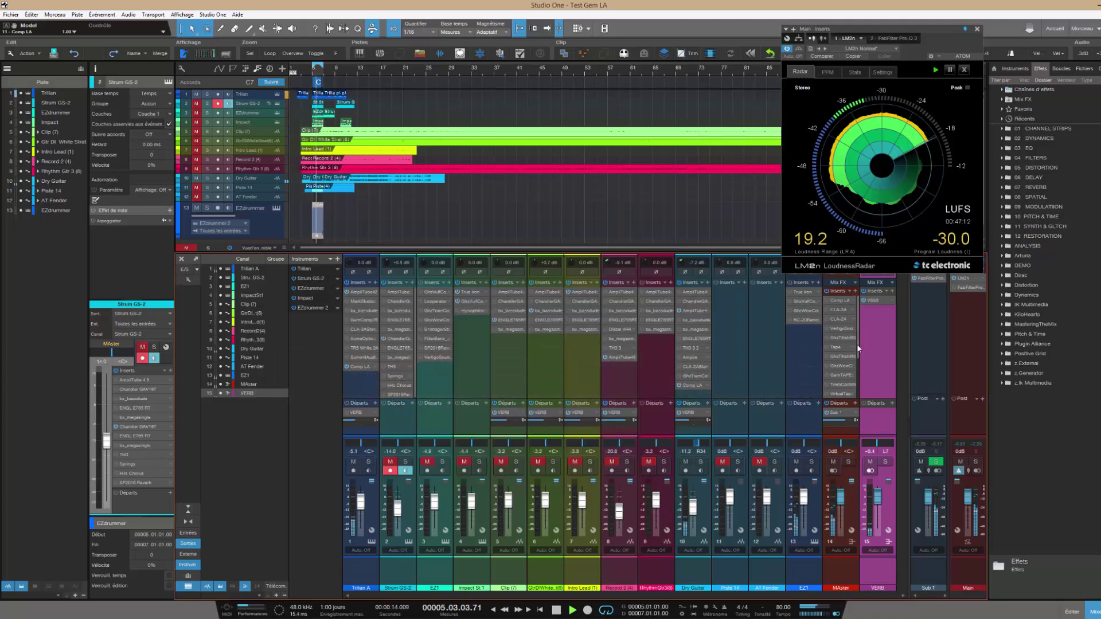
Enlarge the mixer and move the loudness meter window clear of the MAster channel's inserts
{"action": "left_click_drag", "start_coordinate": [757, 251], "coordinate": [757, 172]}
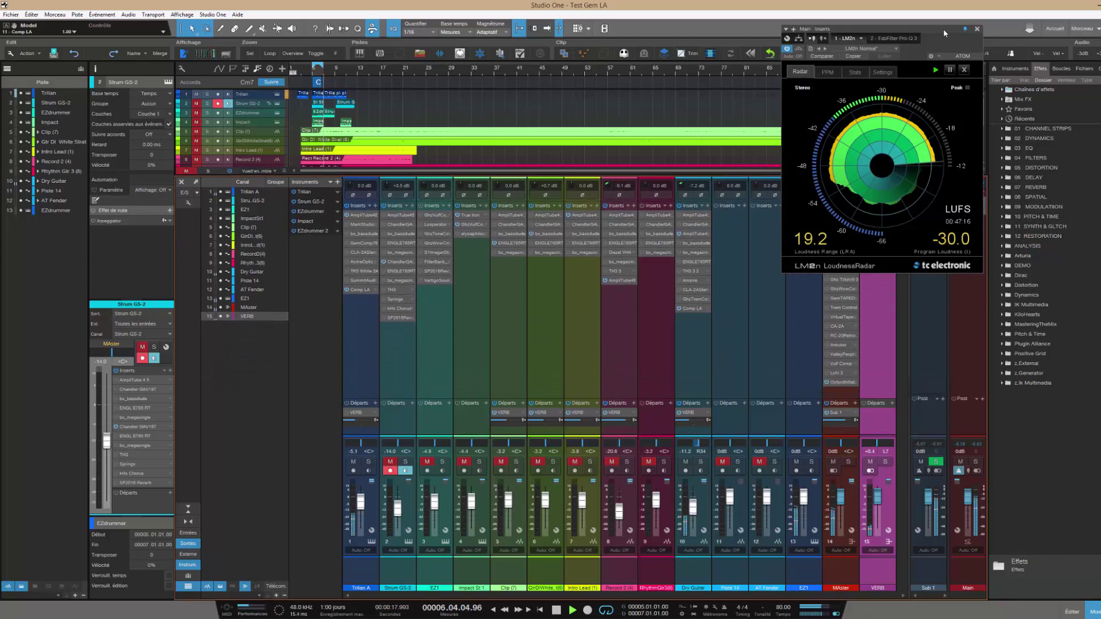
{"action": "left_click_drag", "start_coordinate": [944, 29], "coordinate": [301, 22]}
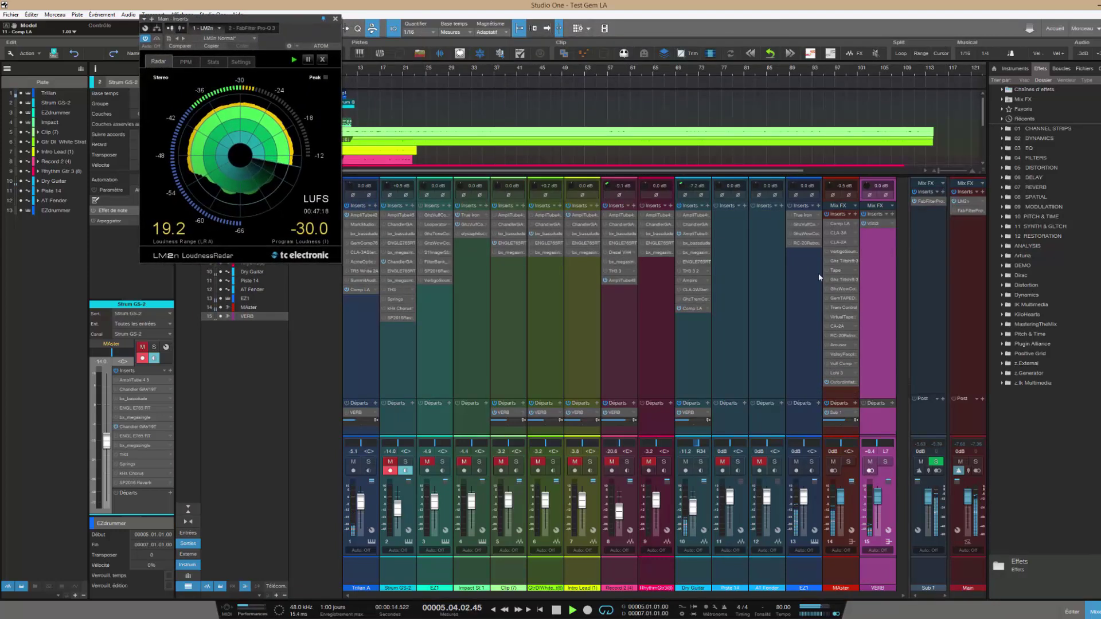
Open and activate the MAster channel's Comp LA and switch its meter to GR
{"action": "left_click", "coordinate": [843, 225]}
{"action": "left_click_drag", "start_coordinate": [597, 77], "coordinate": [629, 185]}
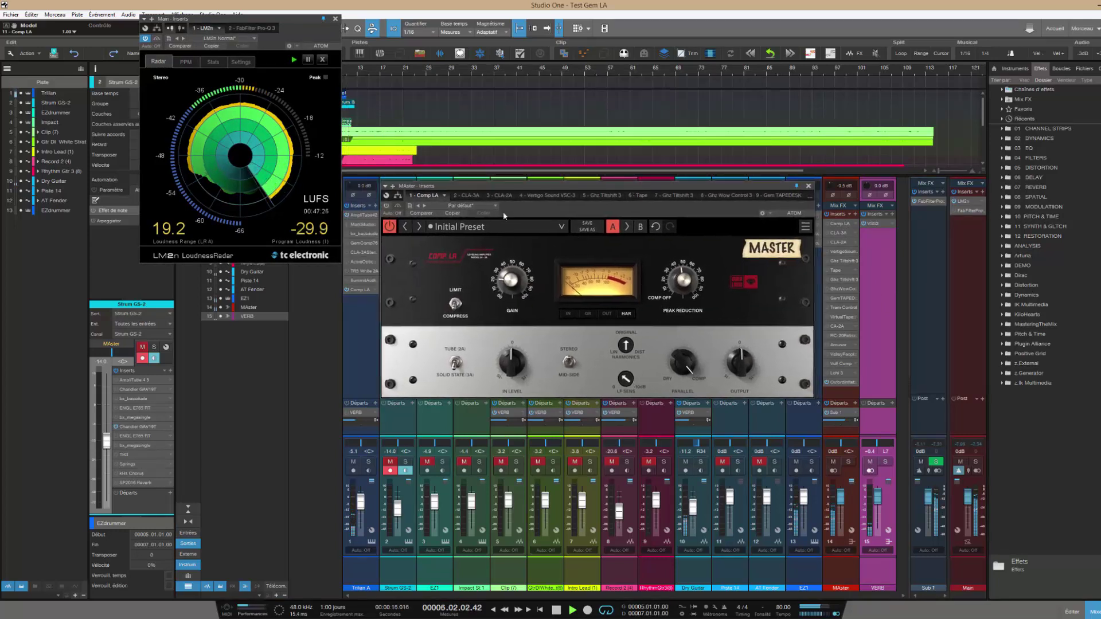
{"action": "left_click", "coordinate": [386, 207]}
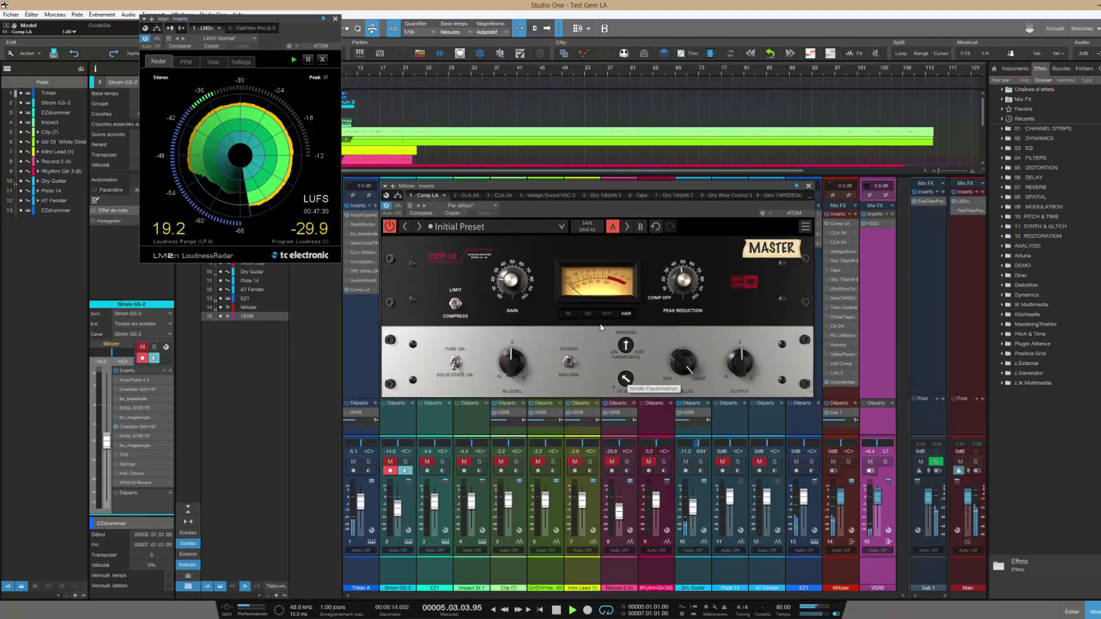
{"action": "left_click", "coordinate": [586, 315]}
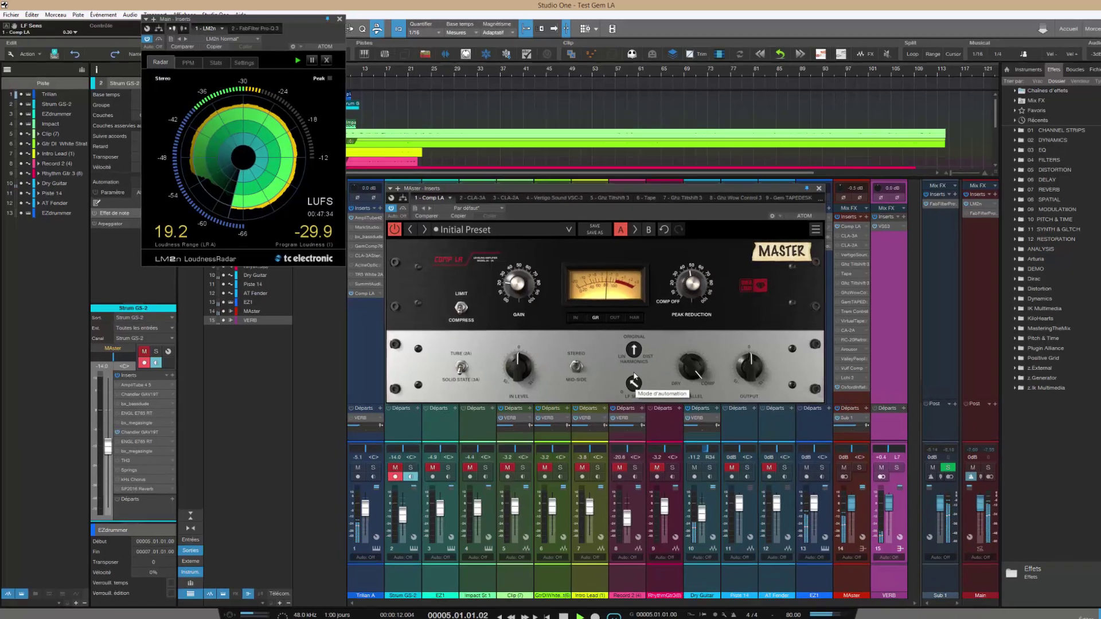
Compare LF Sens at 0.52 and 1.00 on the MAster Comp LA, keeping 1.00, and set Peak Reduction to 0.58
{"action": "left_click_drag", "start_coordinate": [625, 378], "coordinate": [625, 353]}
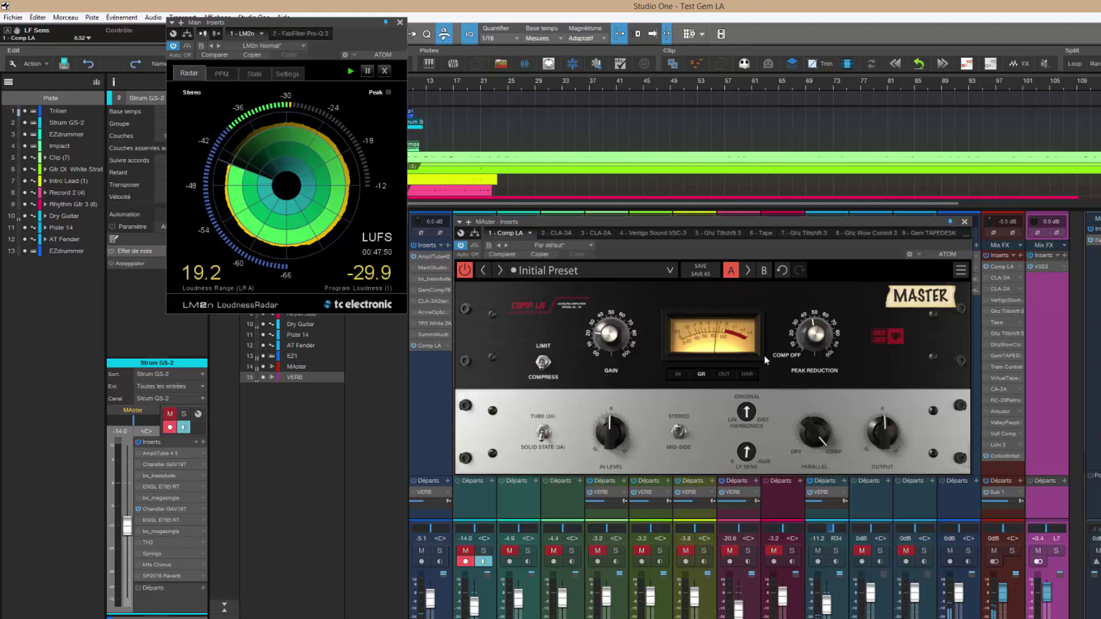
{"action": "left_click", "coordinate": [747, 454]}
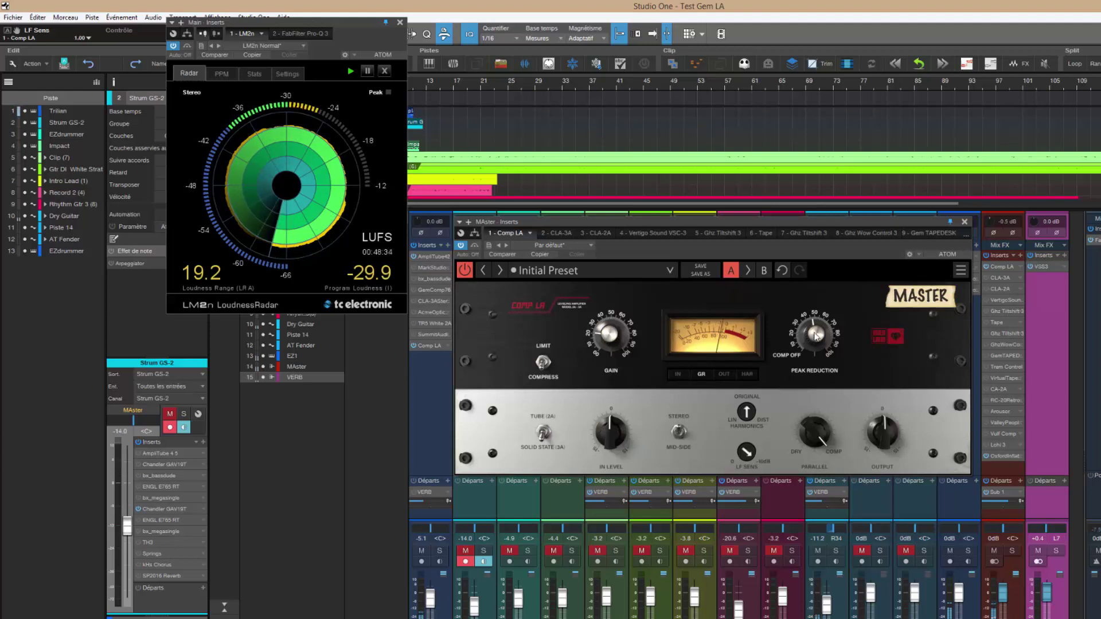
{"action": "left_click_drag", "start_coordinate": [815, 336], "coordinate": [817, 343]}
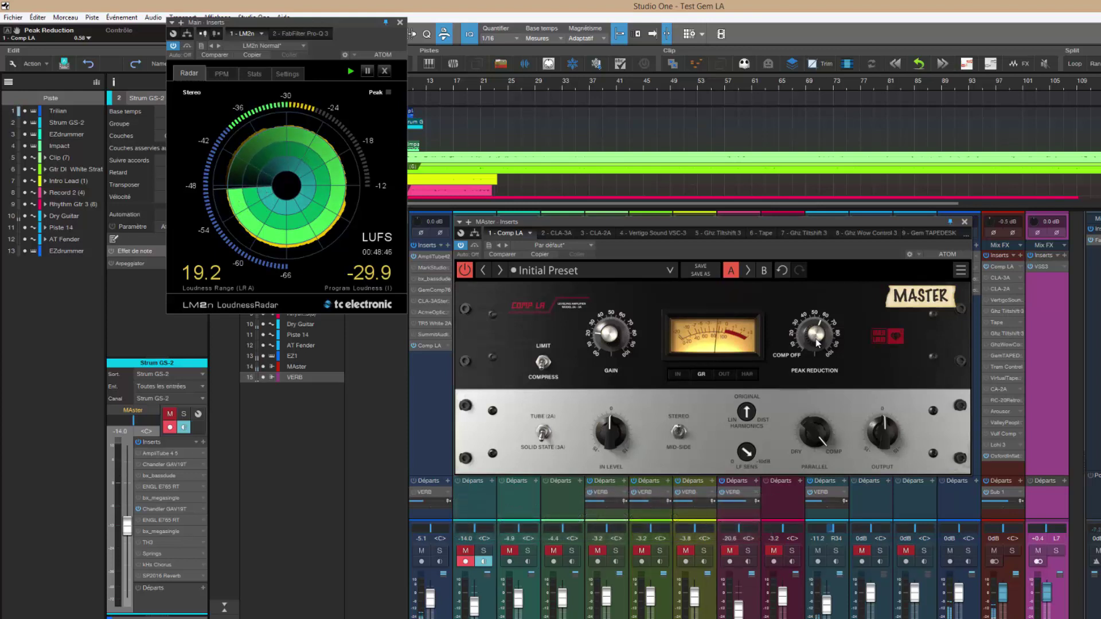
Level-match the MAster Comp LA against its bypassed signal by setting Gain to 0.26
{"action": "left_click", "coordinate": [464, 270]}
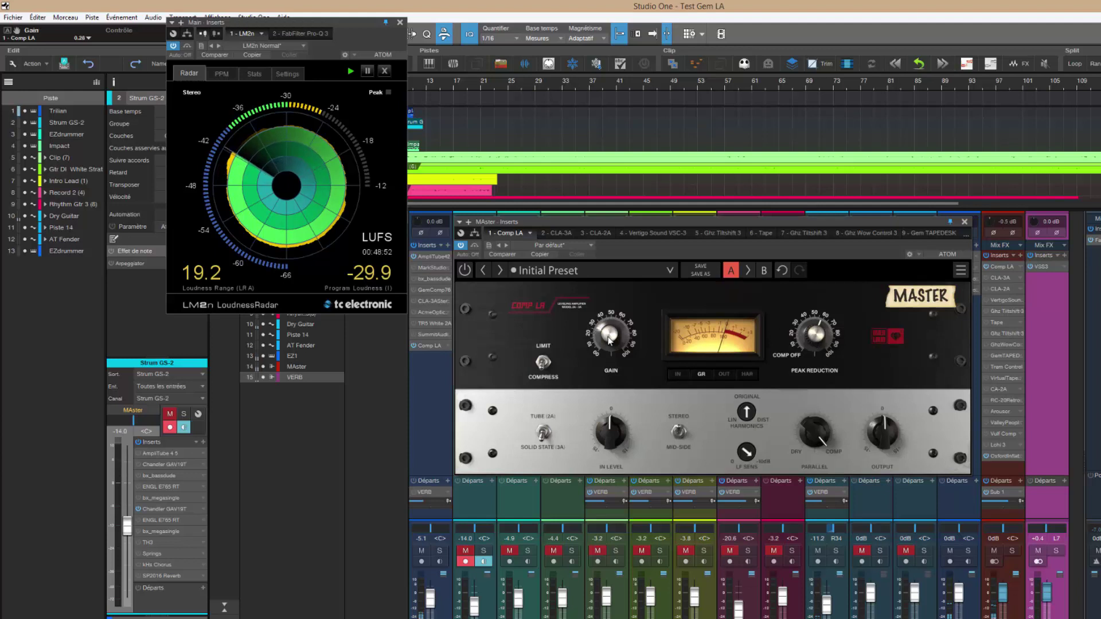
{"action": "scroll", "coordinate": [610, 339], "scroll_direction": "down", "scroll_amount": 2}
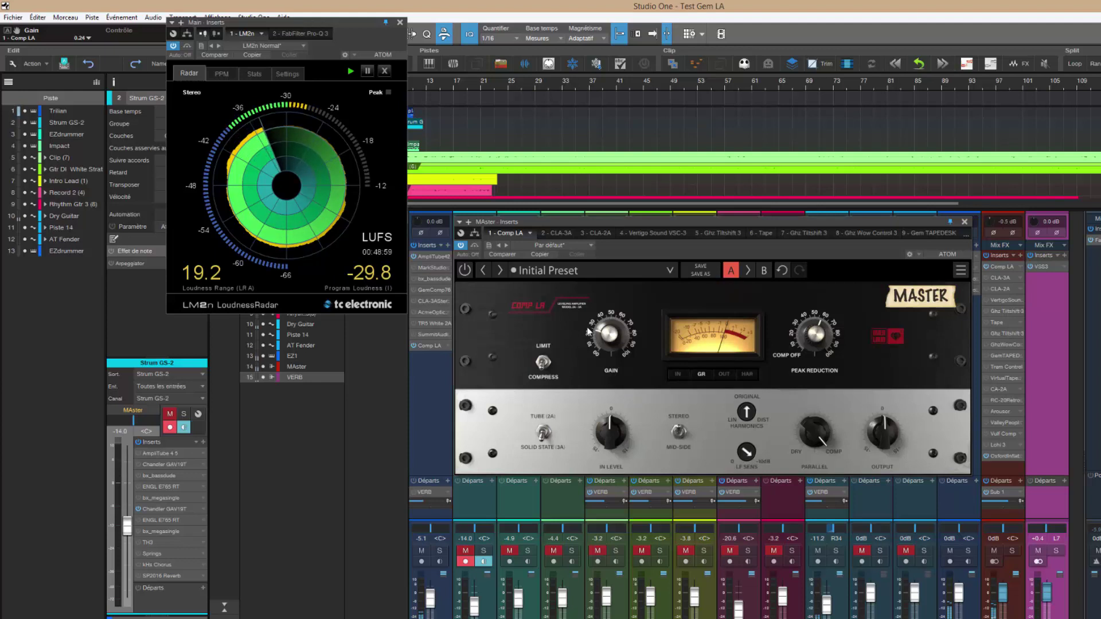
{"action": "left_click", "coordinate": [462, 270]}
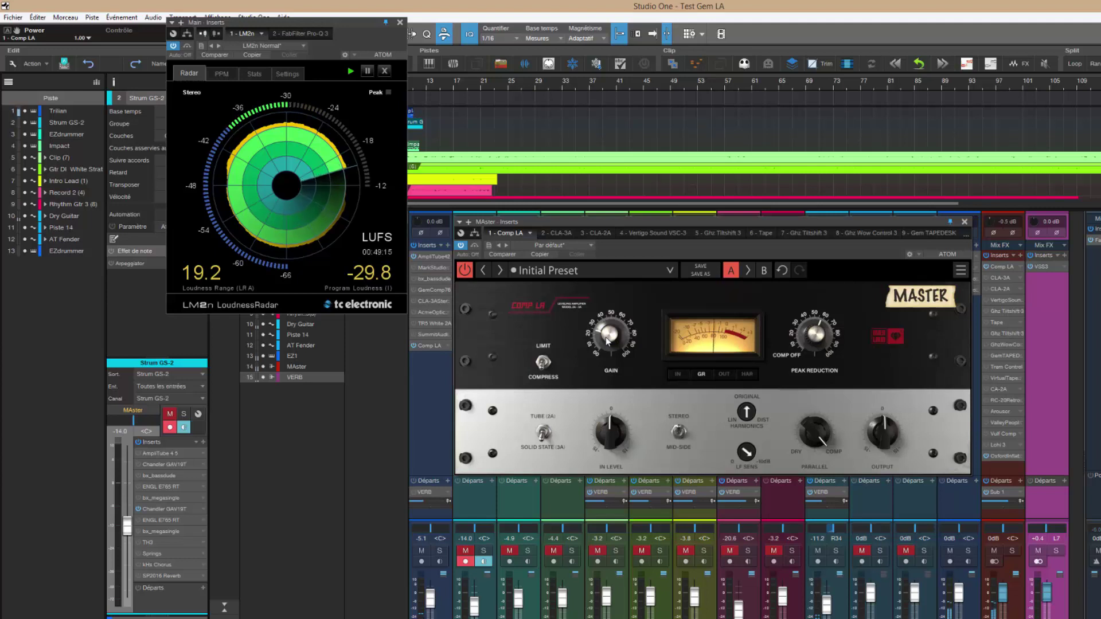
{"action": "scroll", "coordinate": [608, 339], "scroll_direction": "up", "scroll_amount": 1}
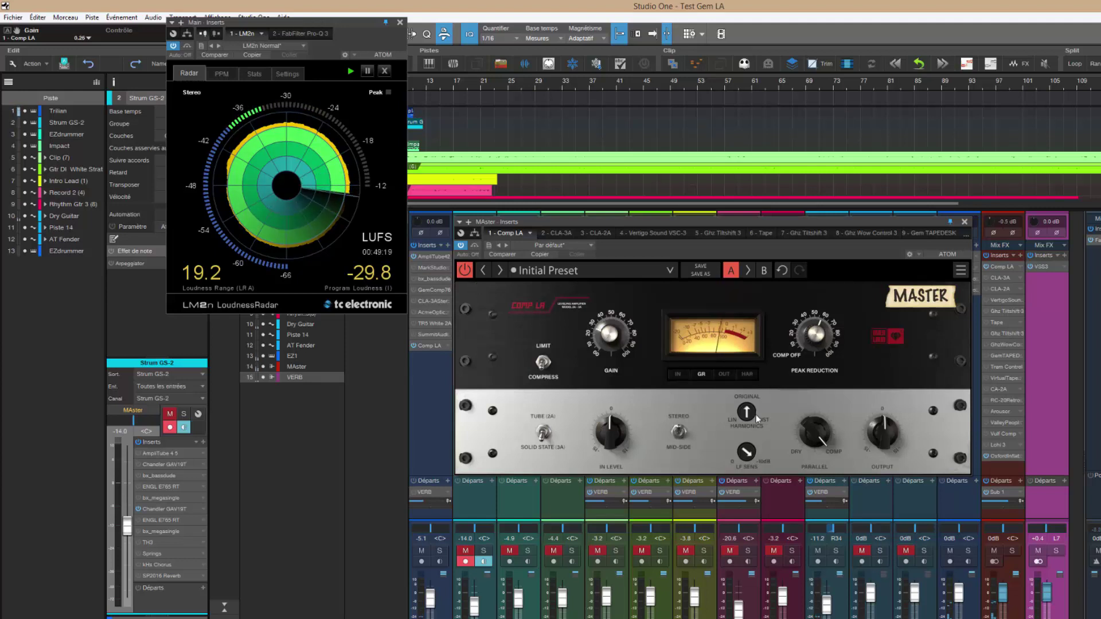
Bypass the MAster Comp LA, lower its LF Sens to 0.77 and reactivate the compressor
{"action": "left_click", "coordinate": [464, 276]}
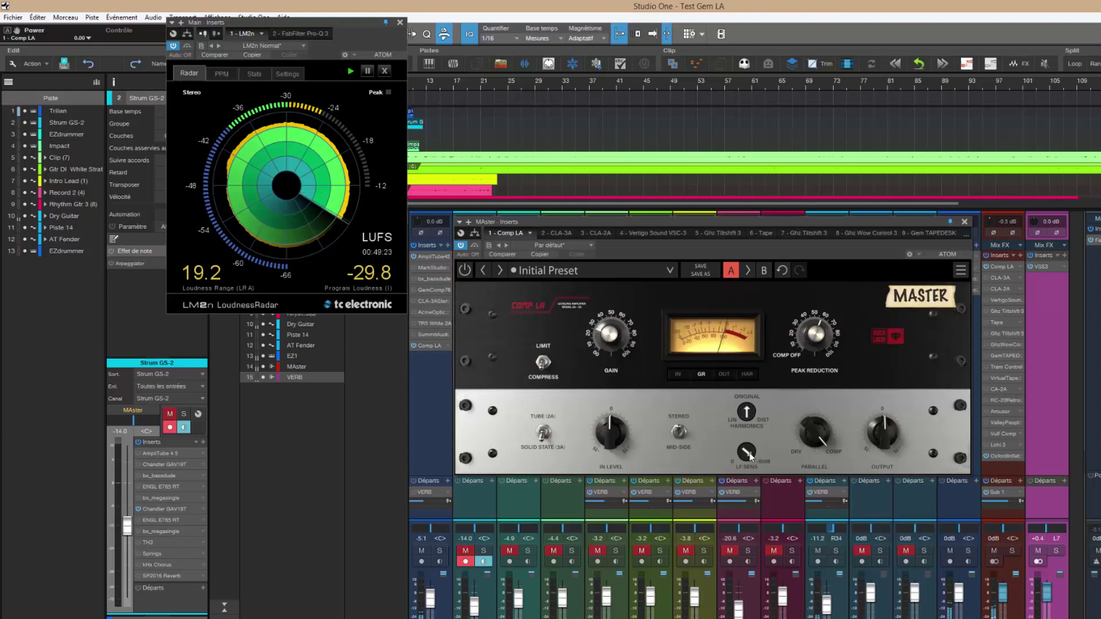
{"action": "left_click_drag", "start_coordinate": [751, 457], "coordinate": [751, 467]}
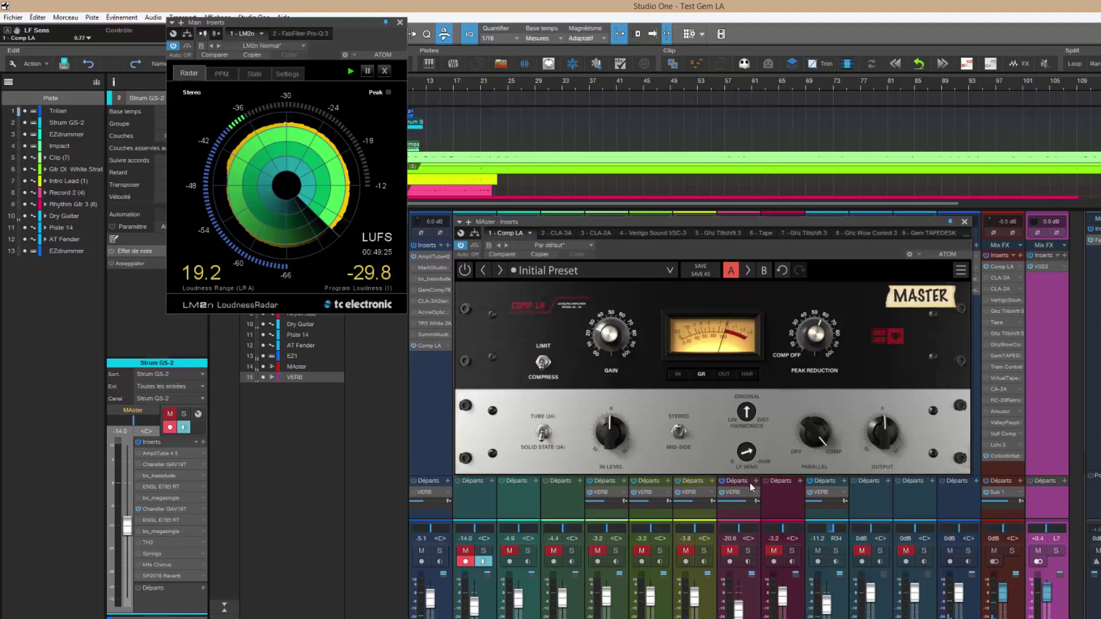
{"action": "left_click_drag", "start_coordinate": [749, 483], "coordinate": [749, 489]}
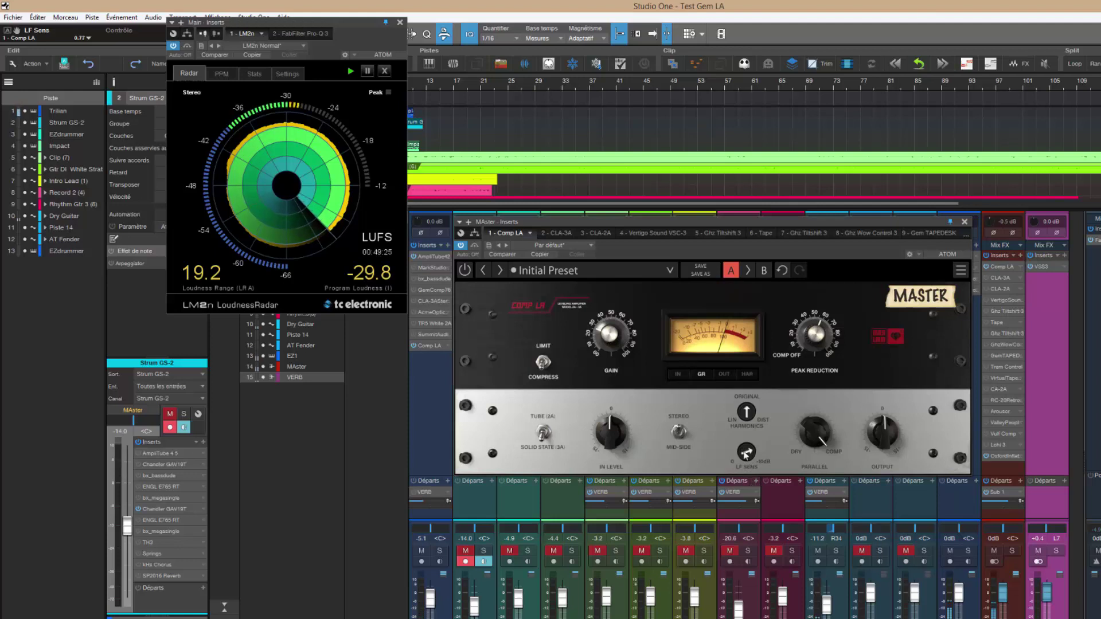
{"action": "left_click", "coordinate": [464, 270]}
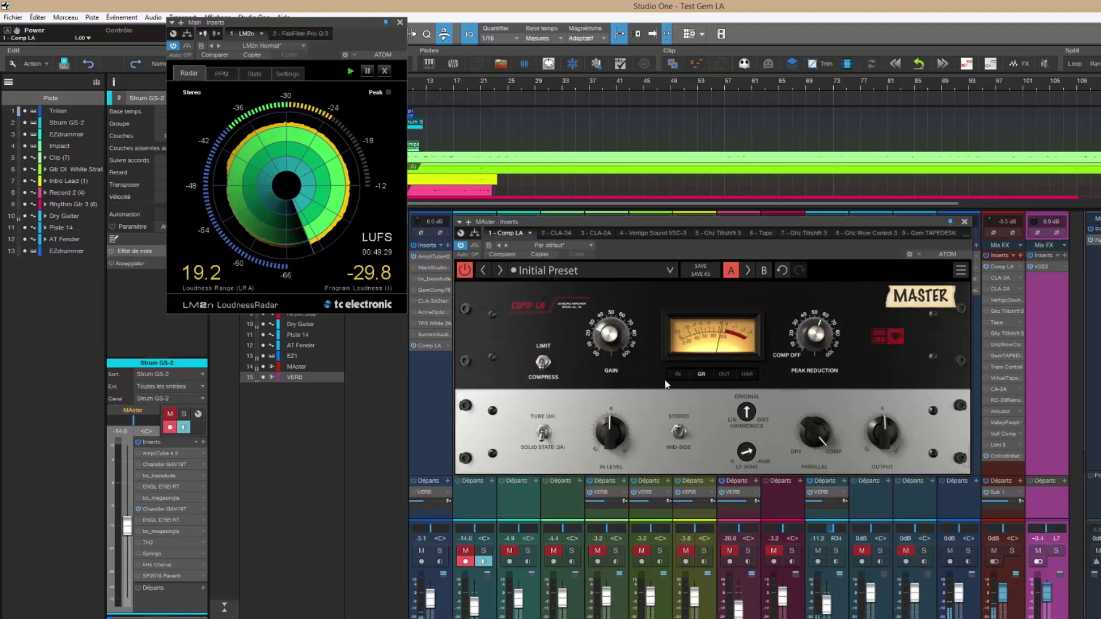
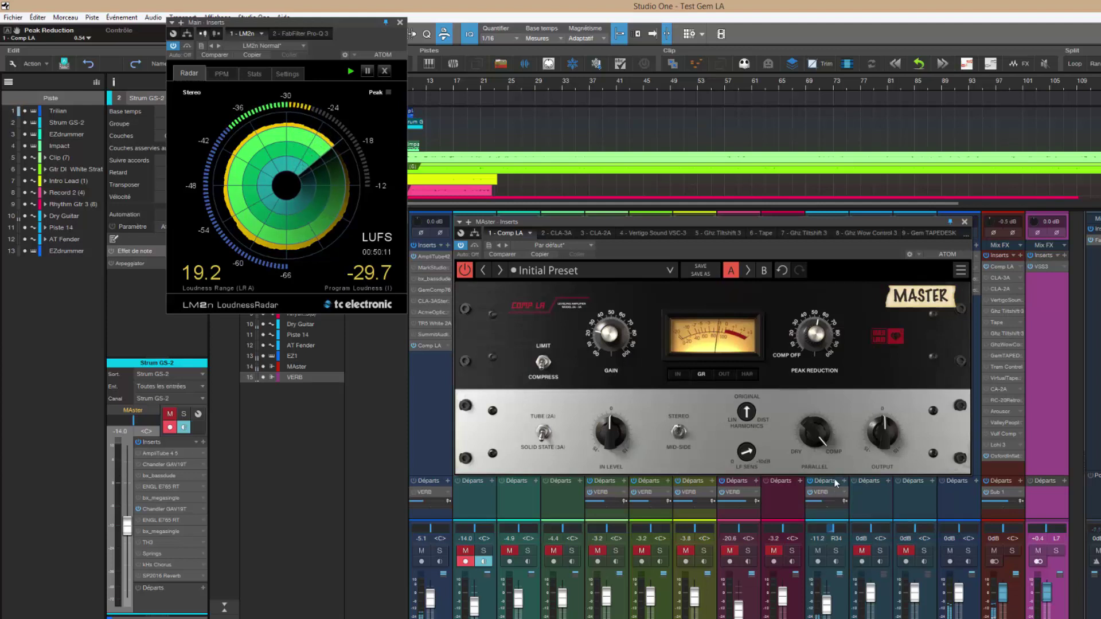
Briefly mute the MAster channel and compare the full mix with its Comp LA bypassed and active
{"action": "left_click", "coordinate": [995, 551]}
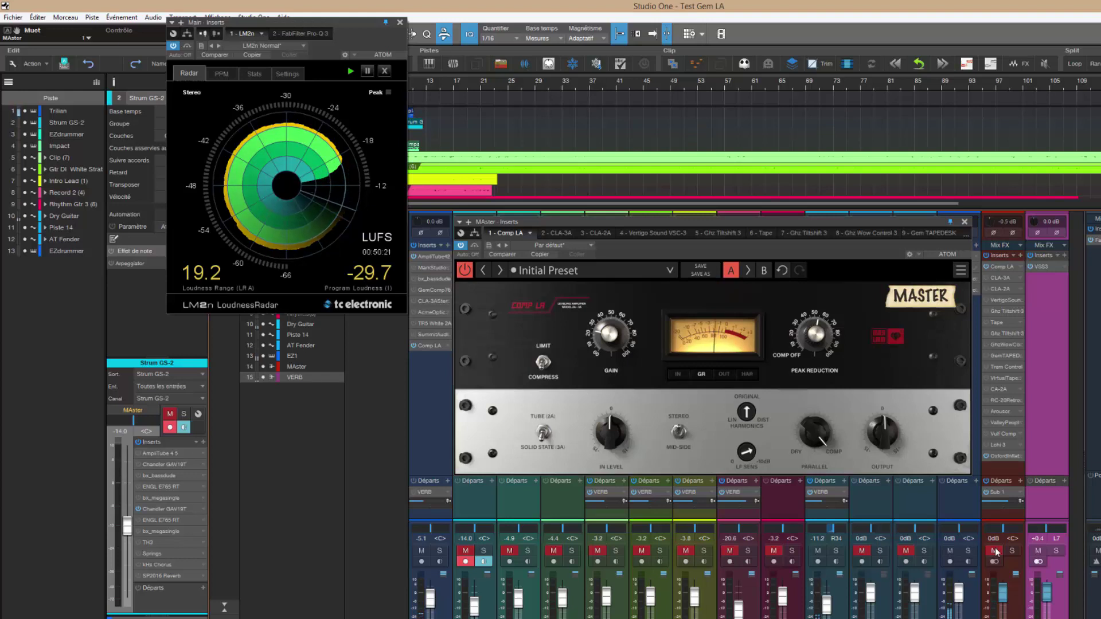
{"action": "left_click", "coordinate": [995, 551]}
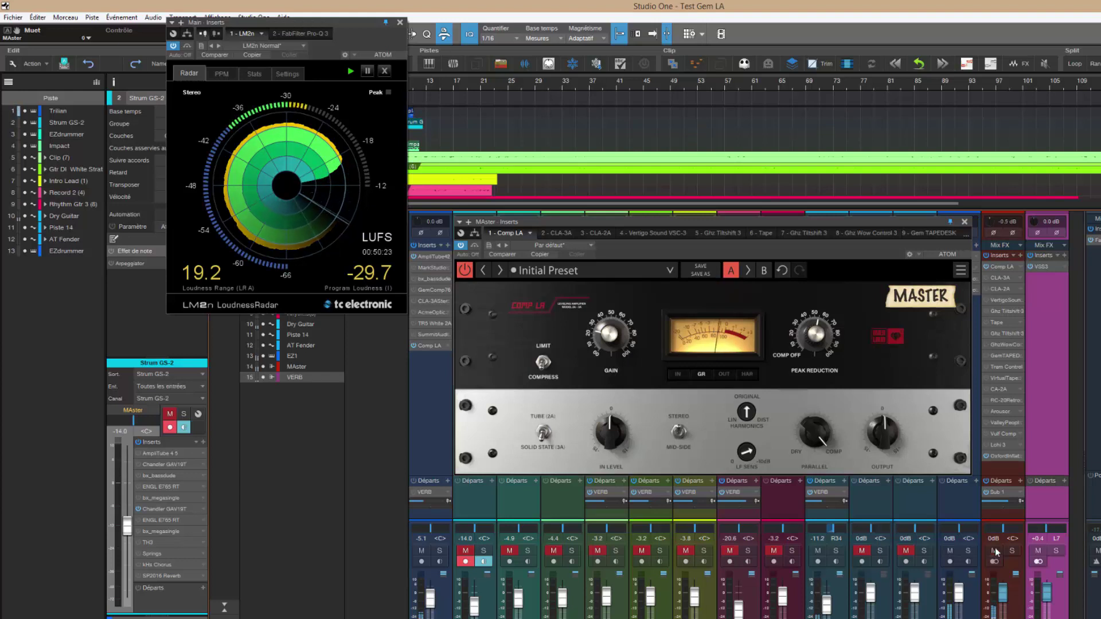
{"action": "mouse_move", "coordinate": [817, 502]}
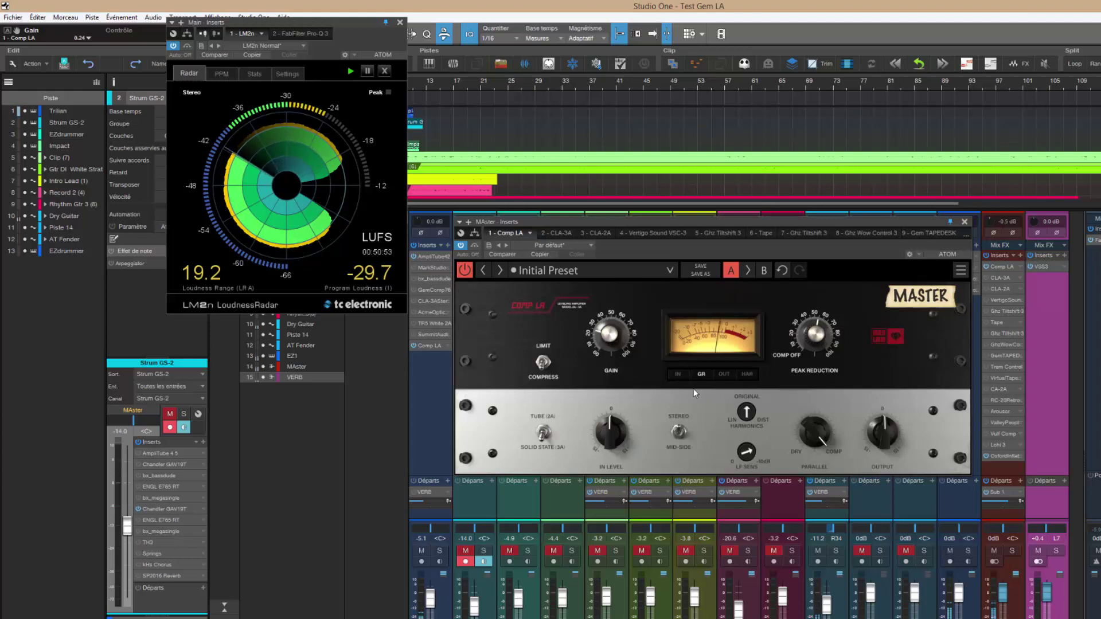
{"action": "left_click", "coordinate": [465, 270]}
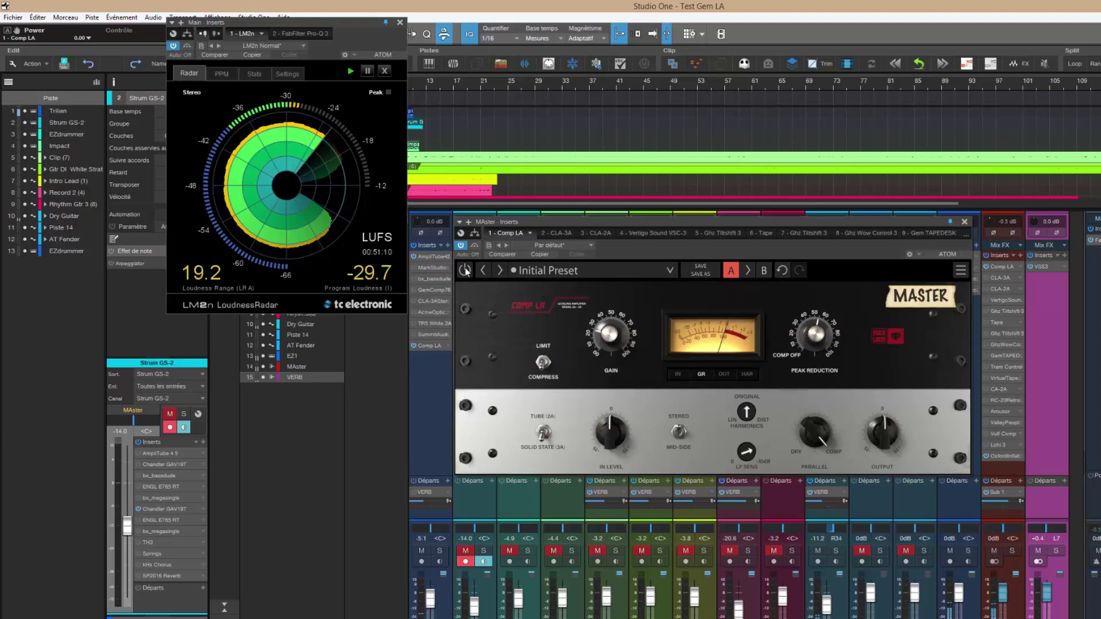
{"action": "left_click", "coordinate": [465, 270]}
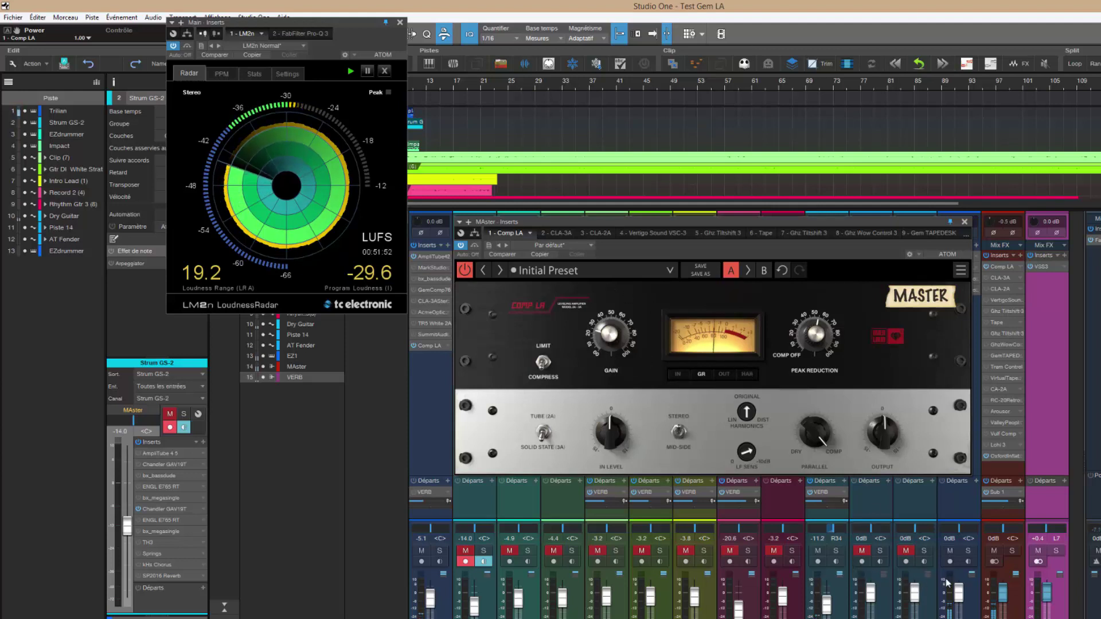
Solo the EZ1 drums and compare them with the MAster Comp LA bypassed and active, ending with it active
{"action": "left_click", "coordinate": [968, 552]}
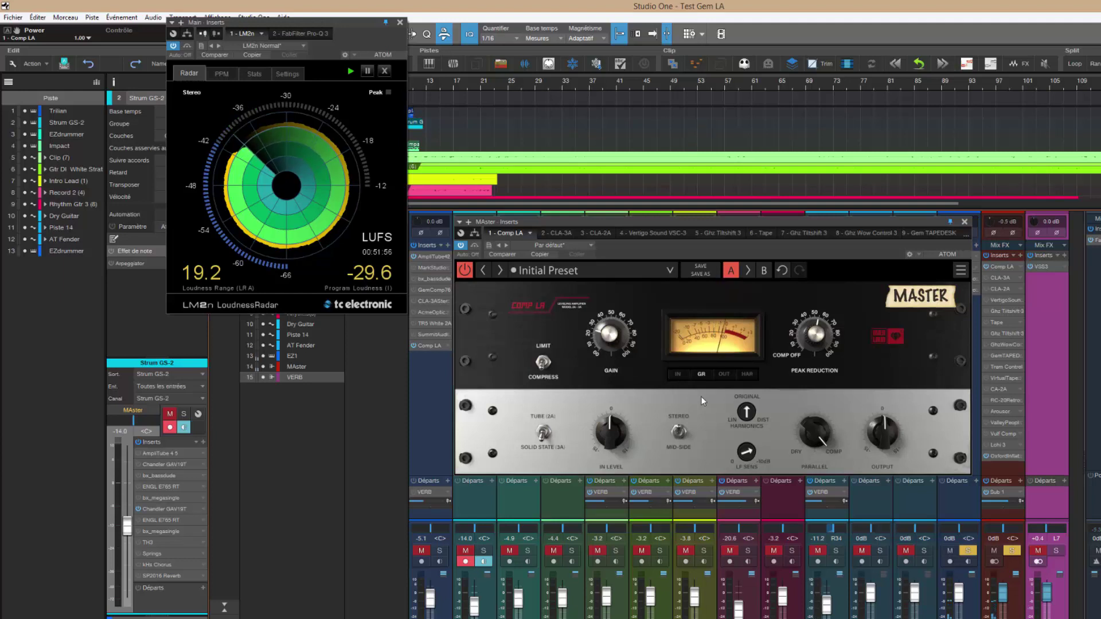
{"action": "left_click", "coordinate": [464, 270]}
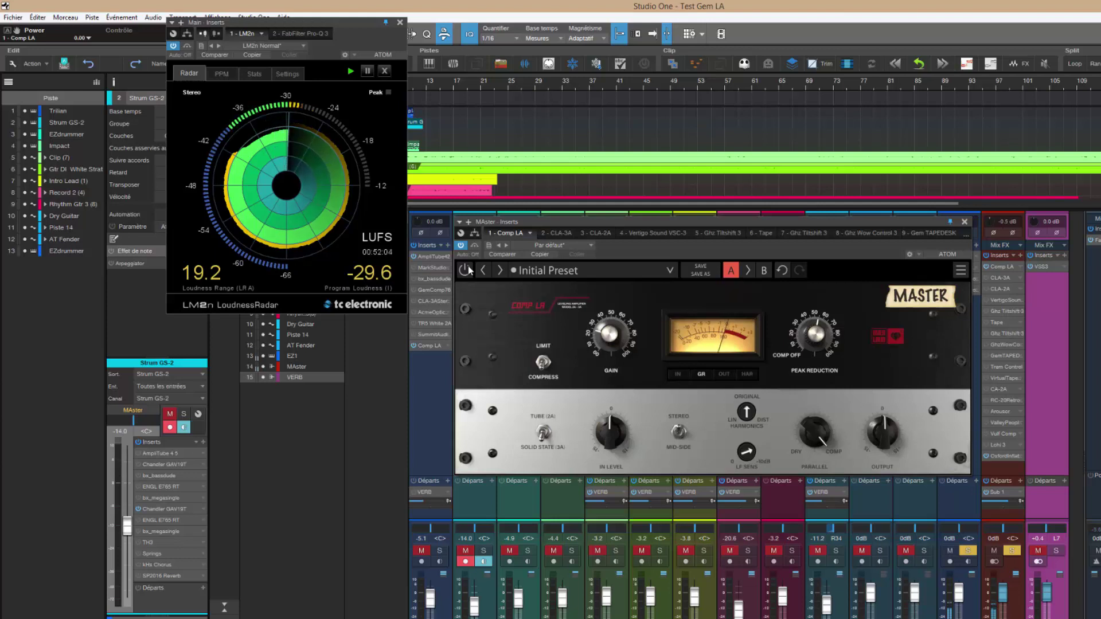
{"action": "left_click", "coordinate": [467, 270]}
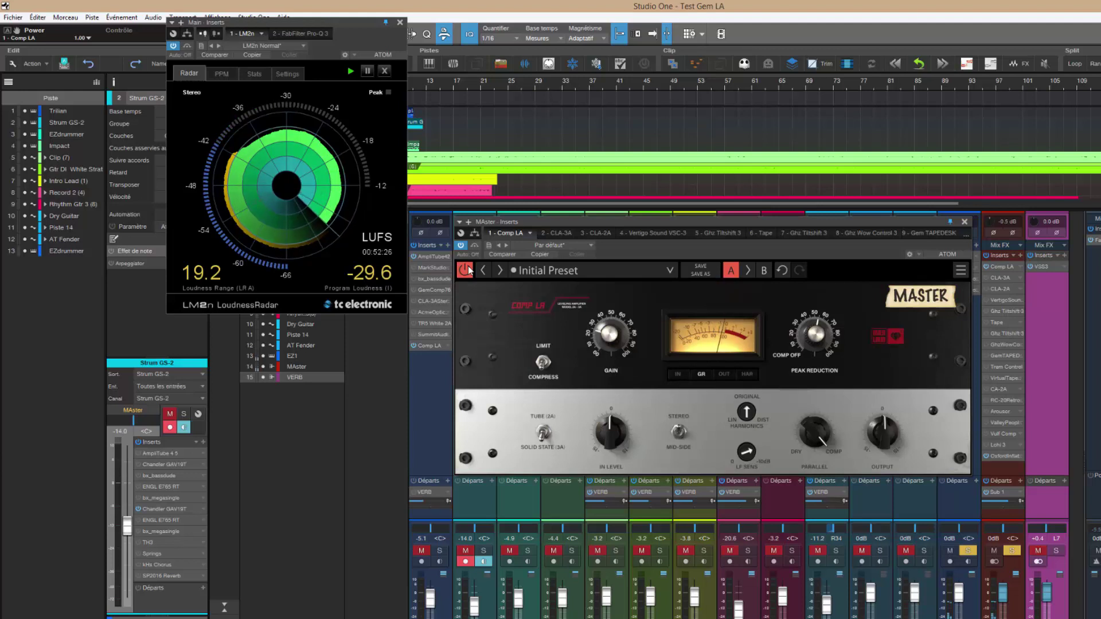
{"action": "left_click", "coordinate": [465, 270]}
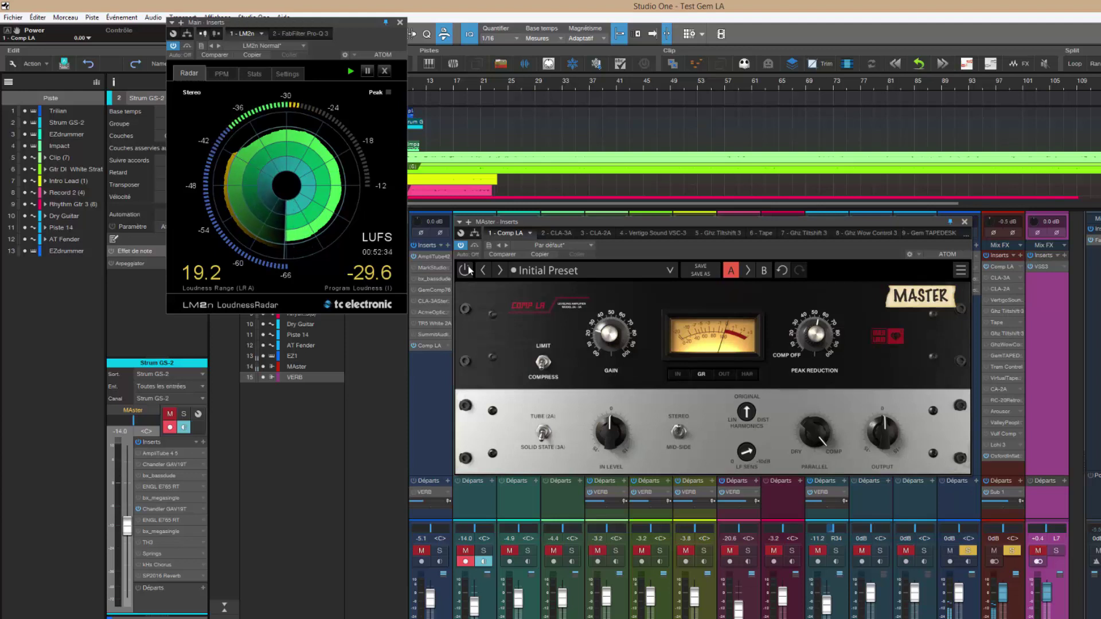
{"action": "left_click", "coordinate": [467, 270]}
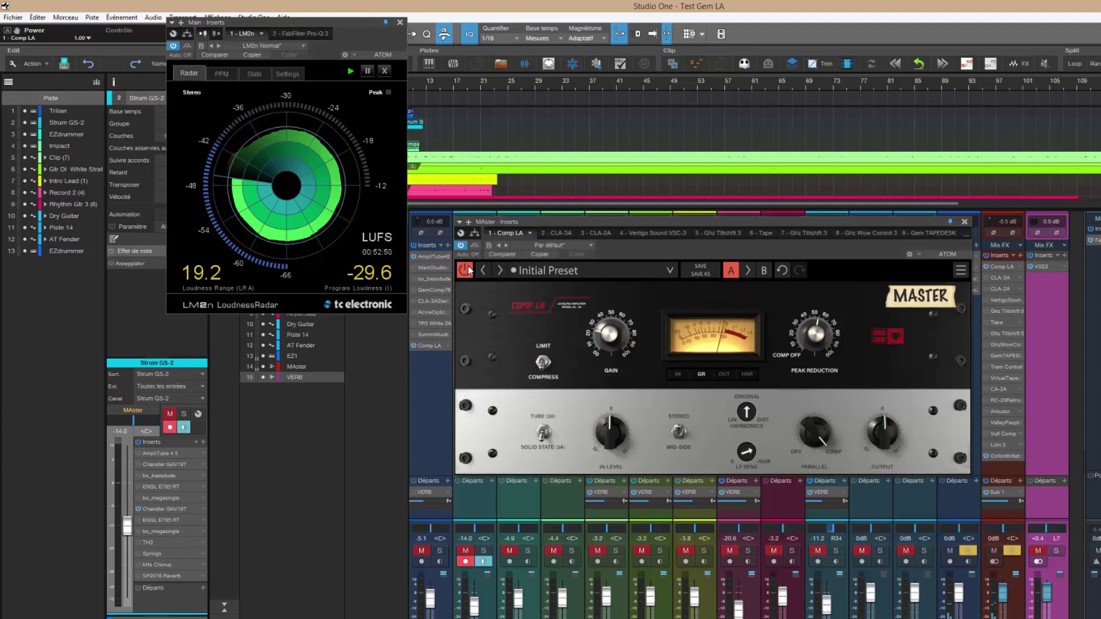
Compare the soloed drums twice more with the MAster Comp LA bypassed and active, ending with it active
{"action": "left_click", "coordinate": [465, 270]}
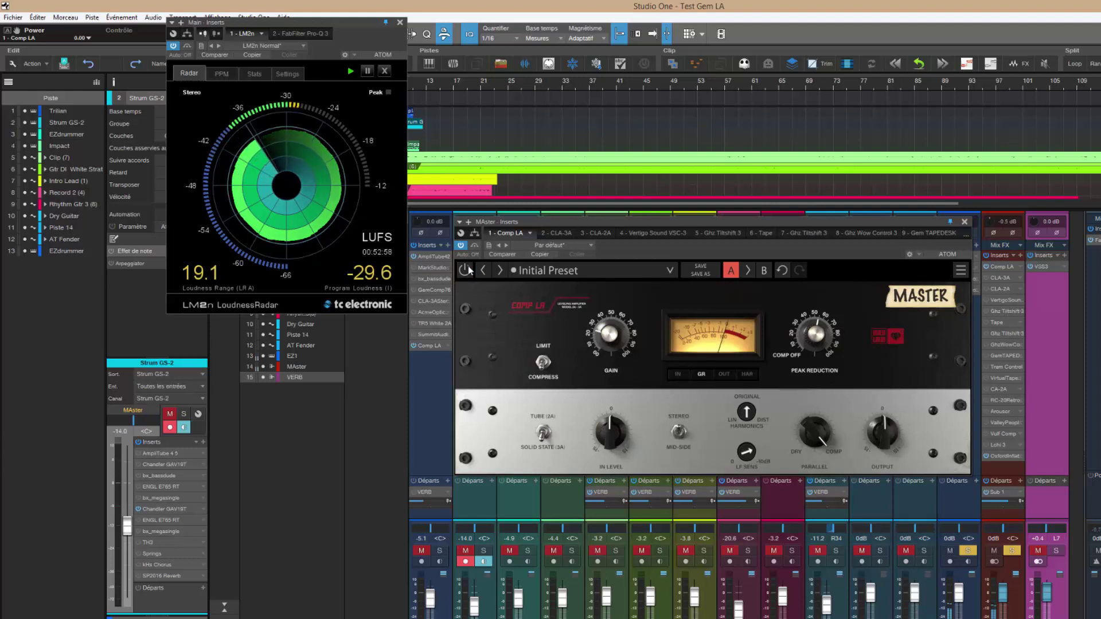
{"action": "left_click", "coordinate": [465, 270]}
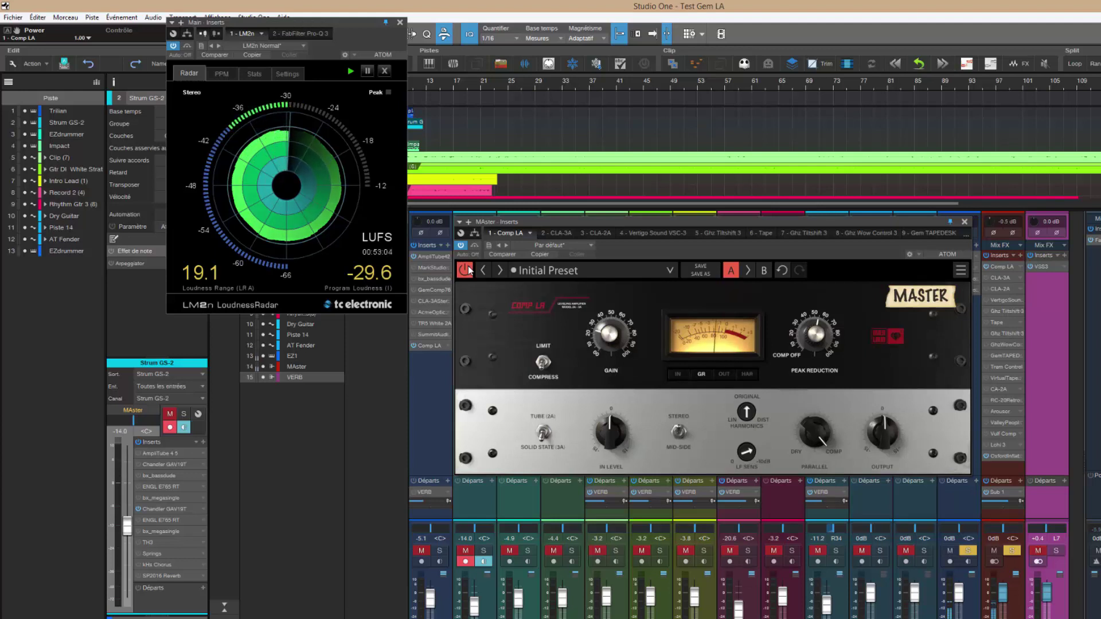
{"action": "left_click", "coordinate": [466, 270]}
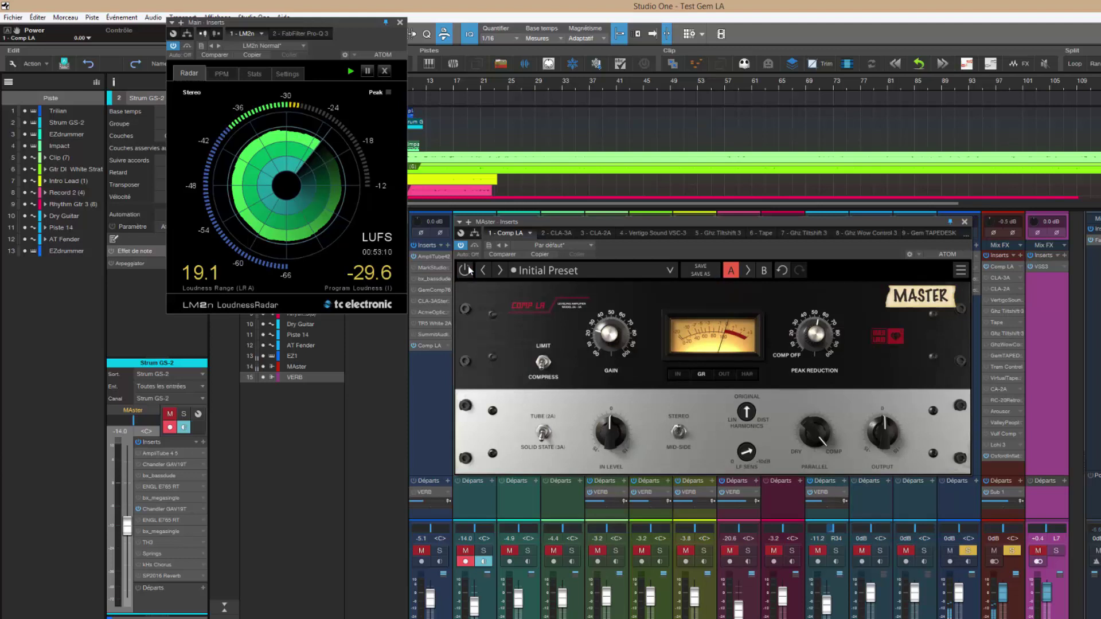
{"action": "left_click", "coordinate": [468, 271]}
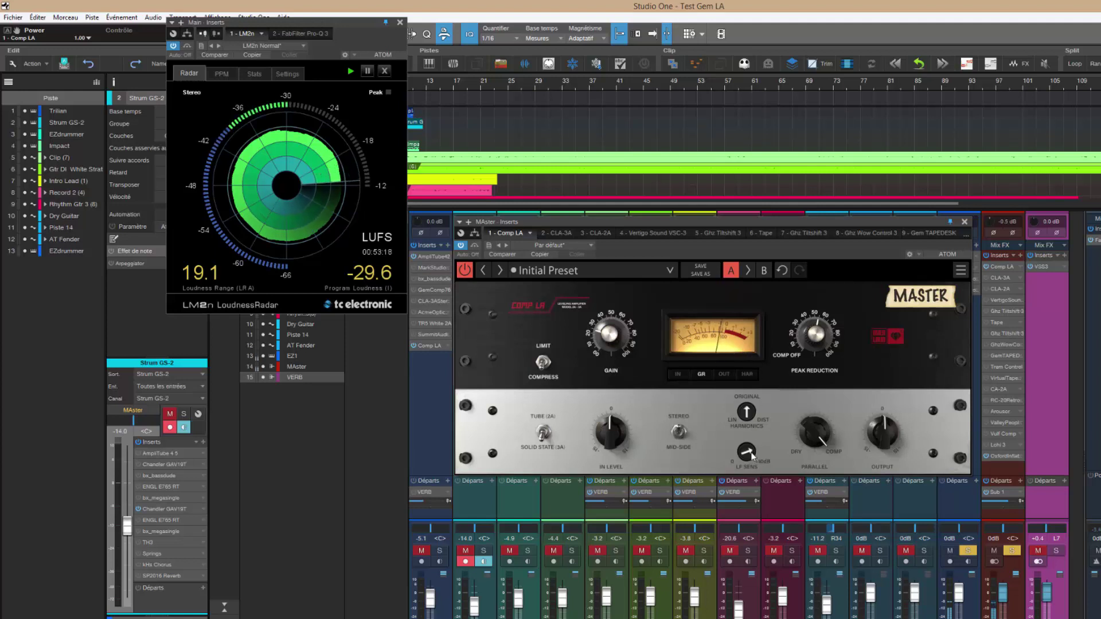
Lower the MAster Comp LA's LF Sens to 0.47 and set its Peak Reduction to 0.52
{"action": "left_click_drag", "start_coordinate": [754, 471], "coordinate": [756, 481]}
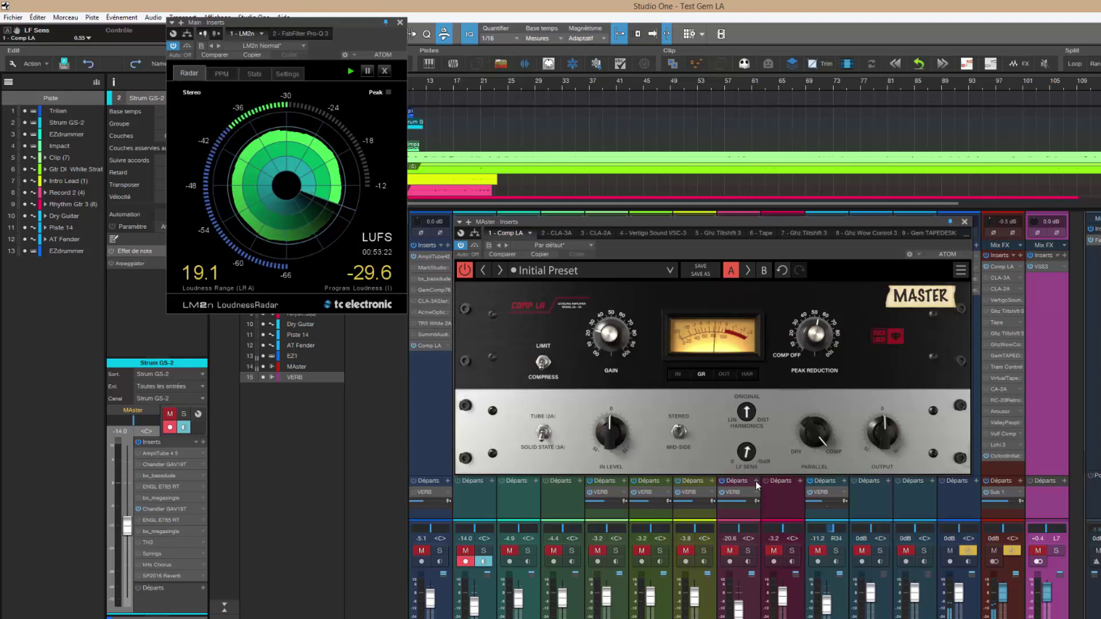
{"action": "left_click_drag", "start_coordinate": [819, 337], "coordinate": [821, 339]}
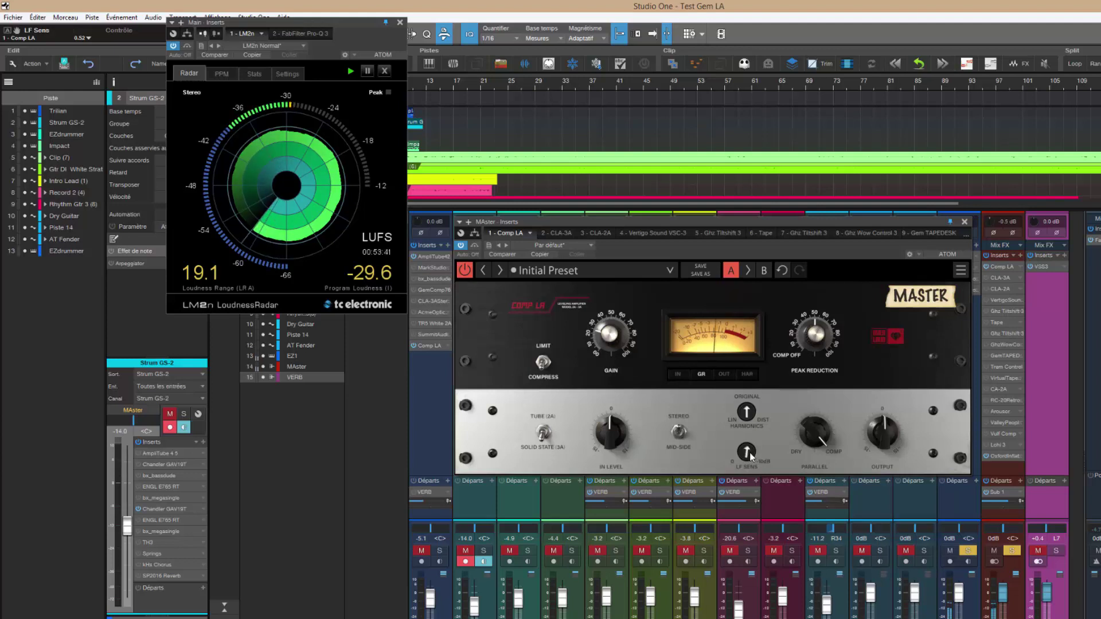
{"action": "scroll", "coordinate": [751, 456], "scroll_direction": "down", "scroll_amount": 1}
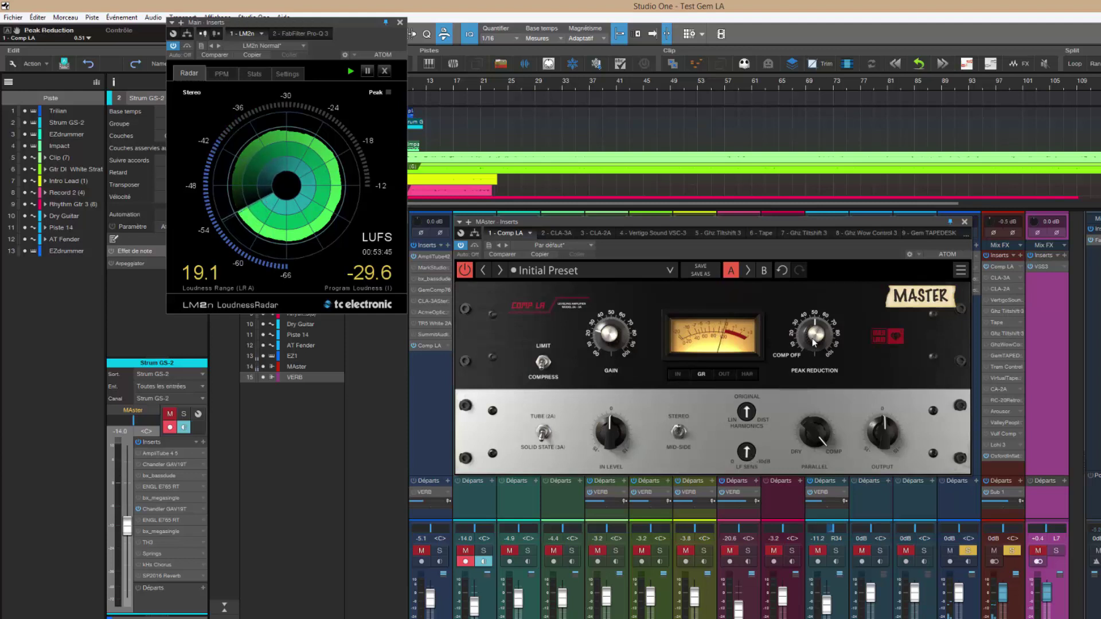
{"action": "scroll", "coordinate": [814, 340], "scroll_direction": "up", "scroll_amount": 3}
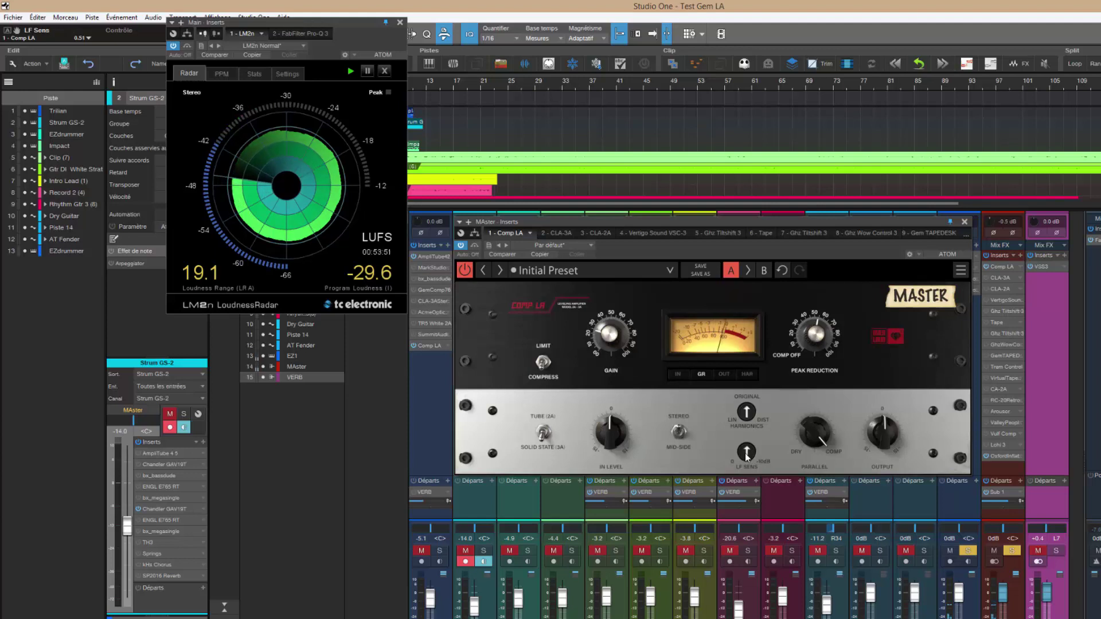
{"action": "scroll", "coordinate": [746, 456], "scroll_direction": "down", "scroll_amount": 1}
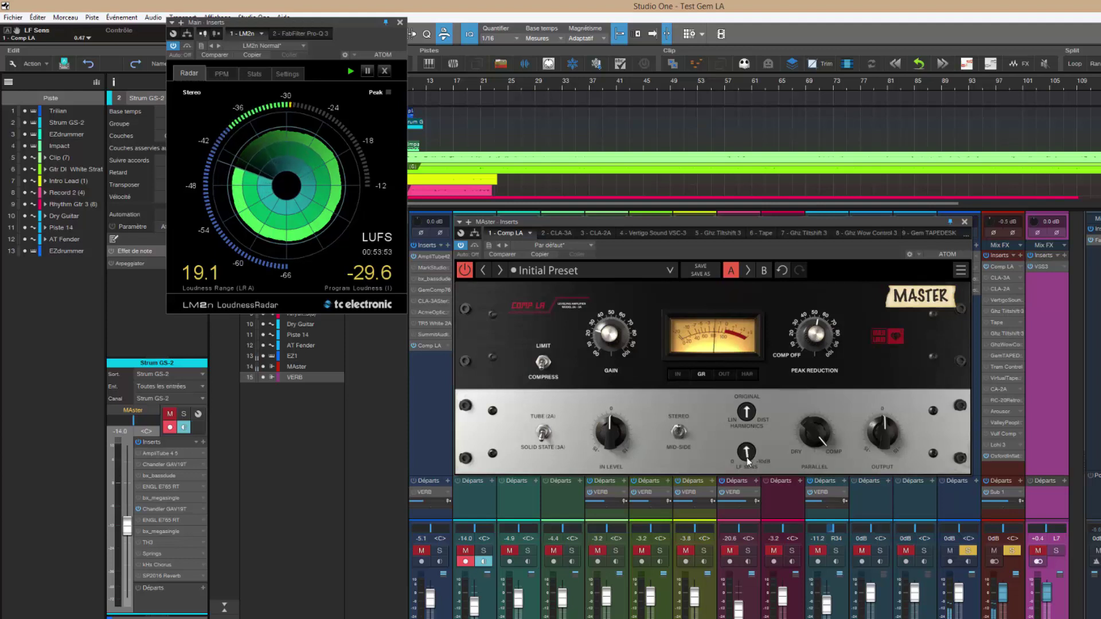
{"action": "scroll", "coordinate": [746, 458], "scroll_direction": "down", "scroll_amount": 1}
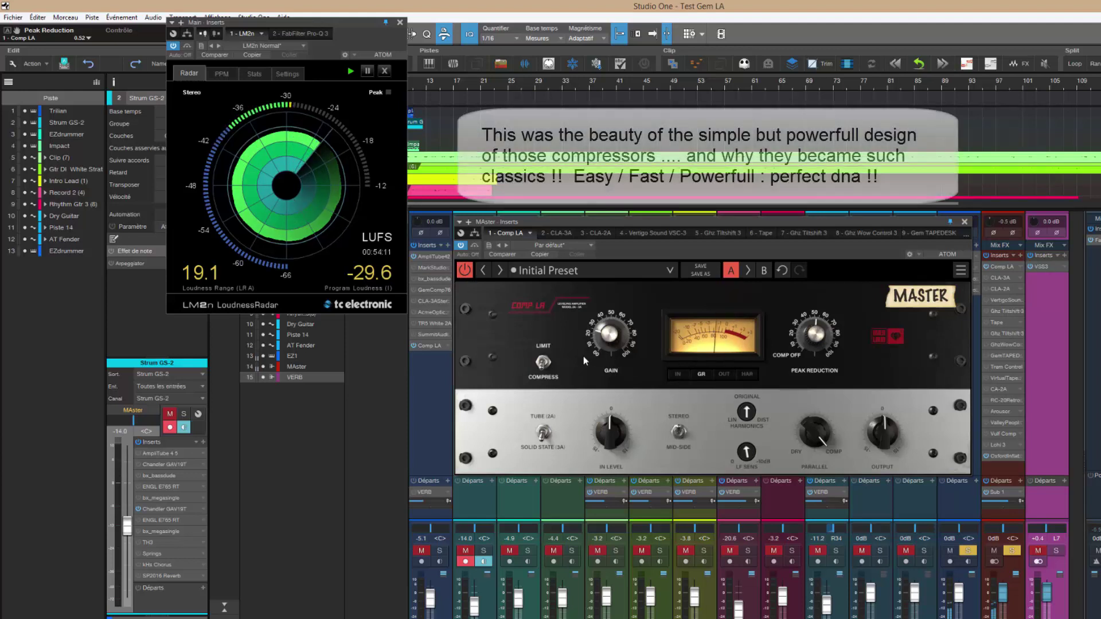
Set the MAster Comp LA's Gain to 0.25 and compare the drums with the compressor bypassed and active
{"action": "left_click", "coordinate": [468, 272]}
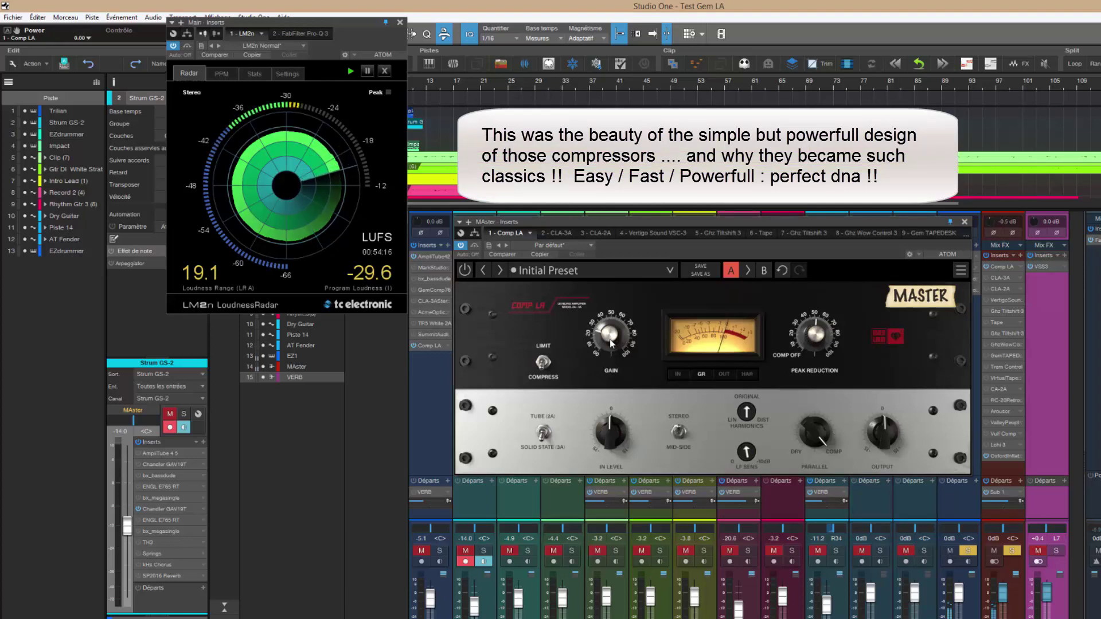
{"action": "scroll", "coordinate": [608, 339], "scroll_direction": "up", "scroll_amount": 1}
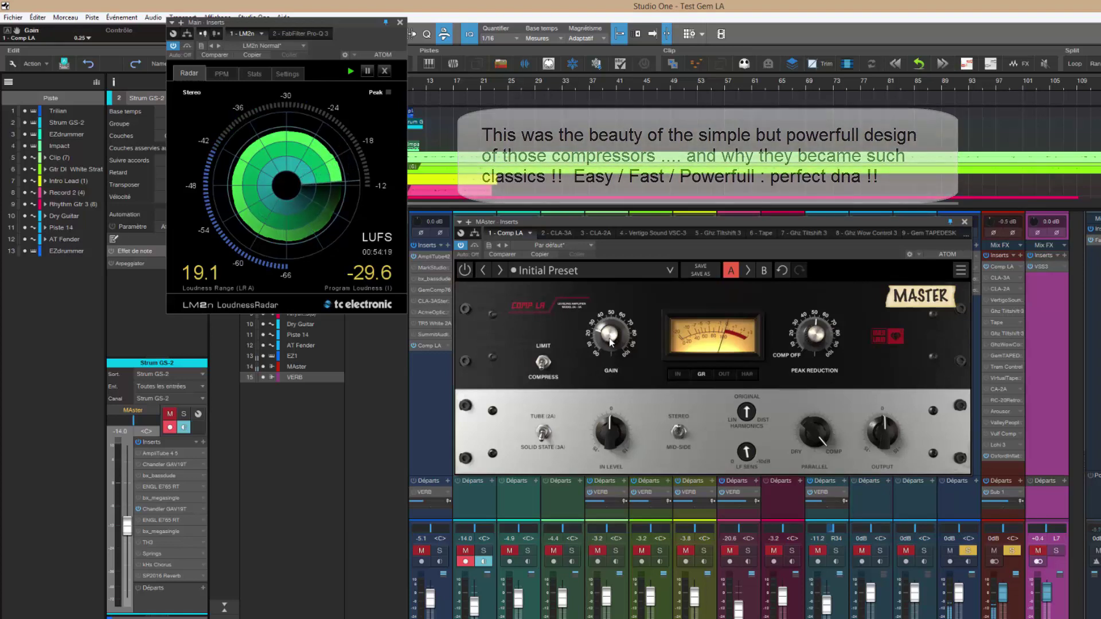
{"action": "left_click", "coordinate": [464, 270]}
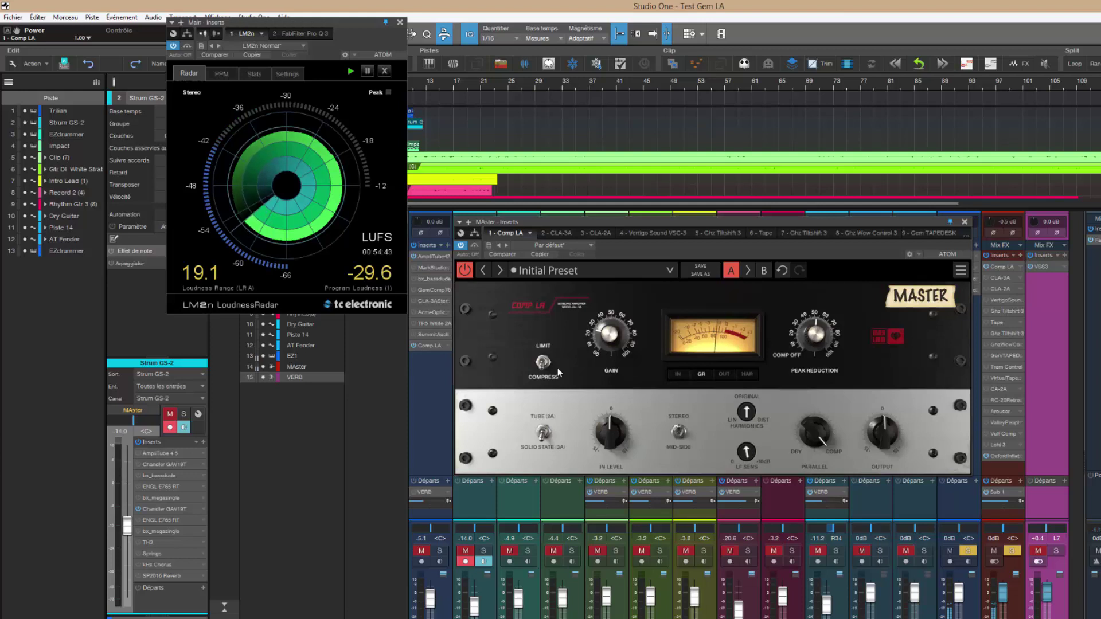
{"action": "left_click", "coordinate": [471, 269]}
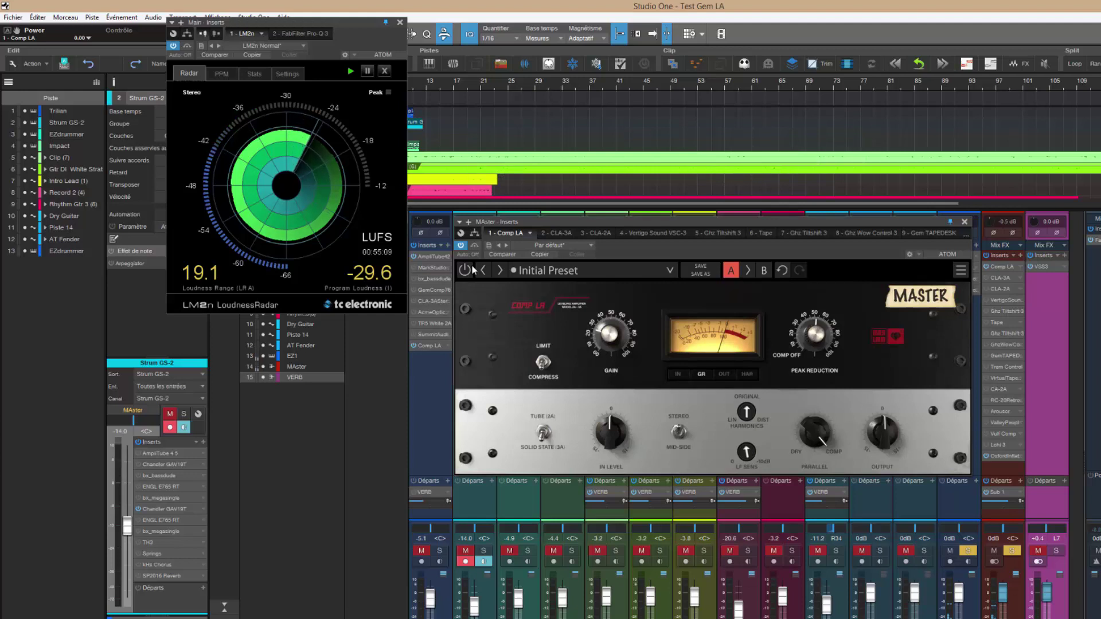
{"action": "left_click", "coordinate": [471, 268]}
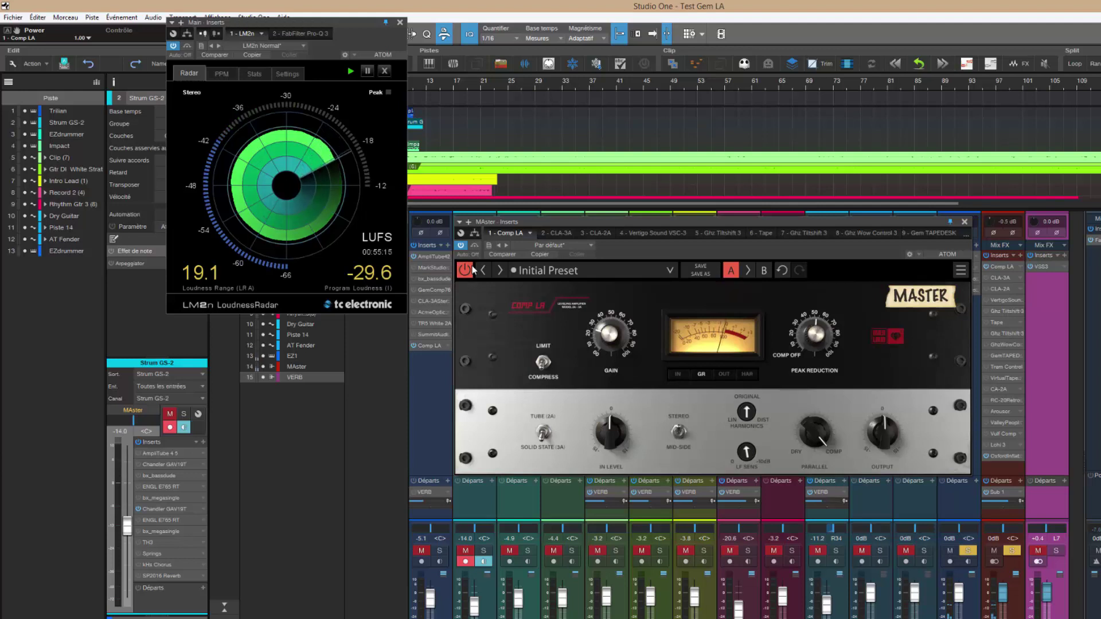
Turn off the solo to hear the full mix and lower the Trilian A channel's volume to -7.3 dB
{"action": "left_click", "coordinate": [1012, 550]}
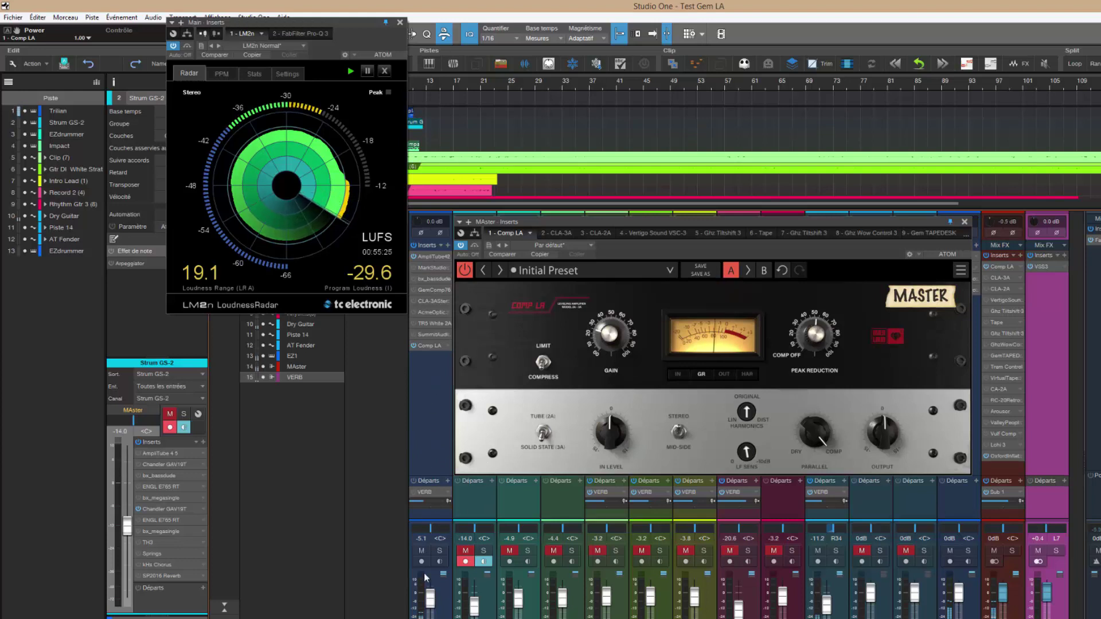
{"action": "left_click_drag", "start_coordinate": [430, 597], "coordinate": [432, 602]}
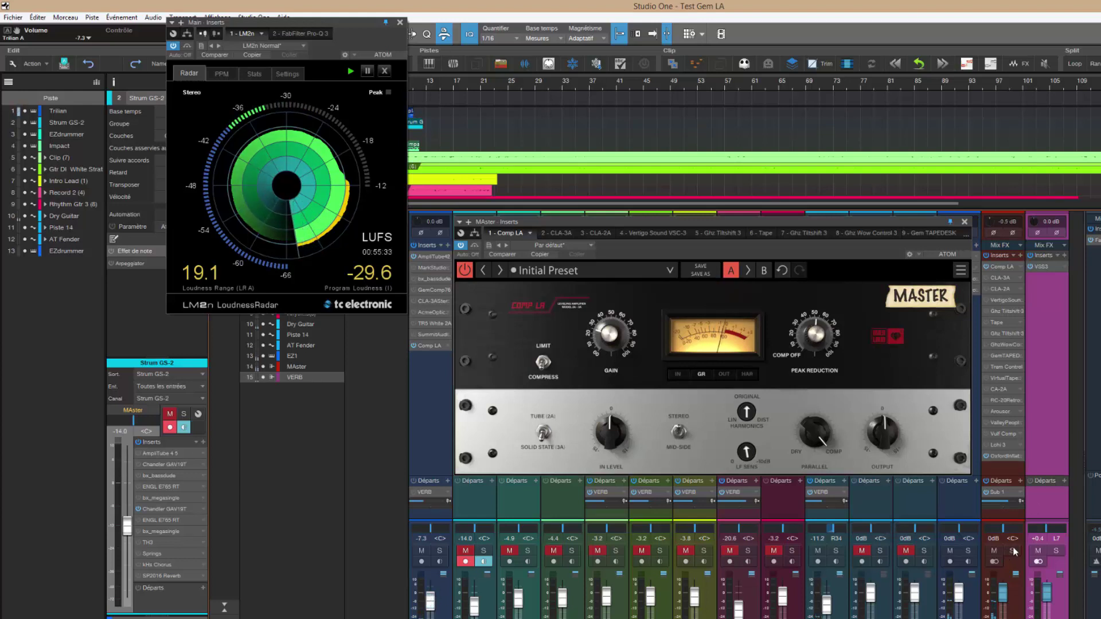
Compare the full mix three times with the MAster Comp LA bypassed and active, ending with it active
{"action": "left_click", "coordinate": [464, 270]}
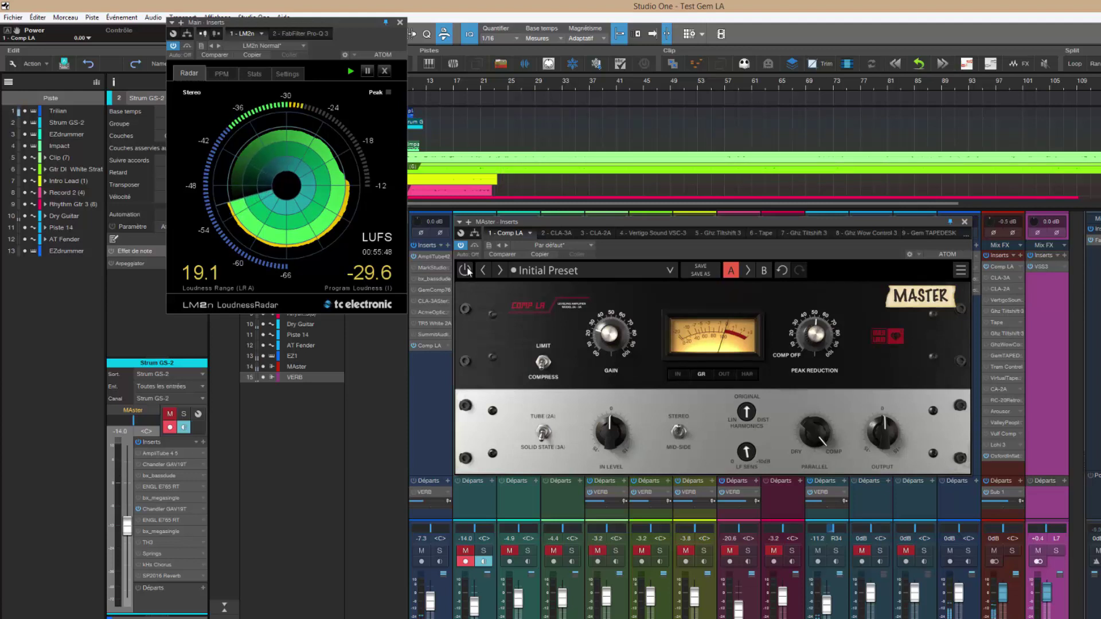
{"action": "left_click", "coordinate": [466, 270]}
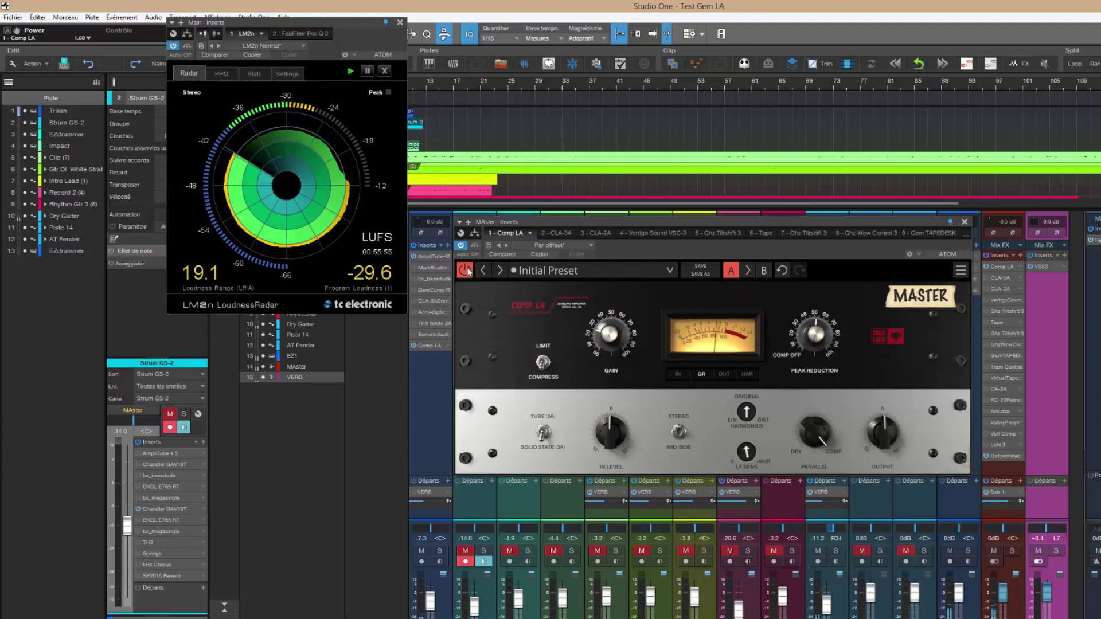
{"action": "left_click", "coordinate": [466, 270]}
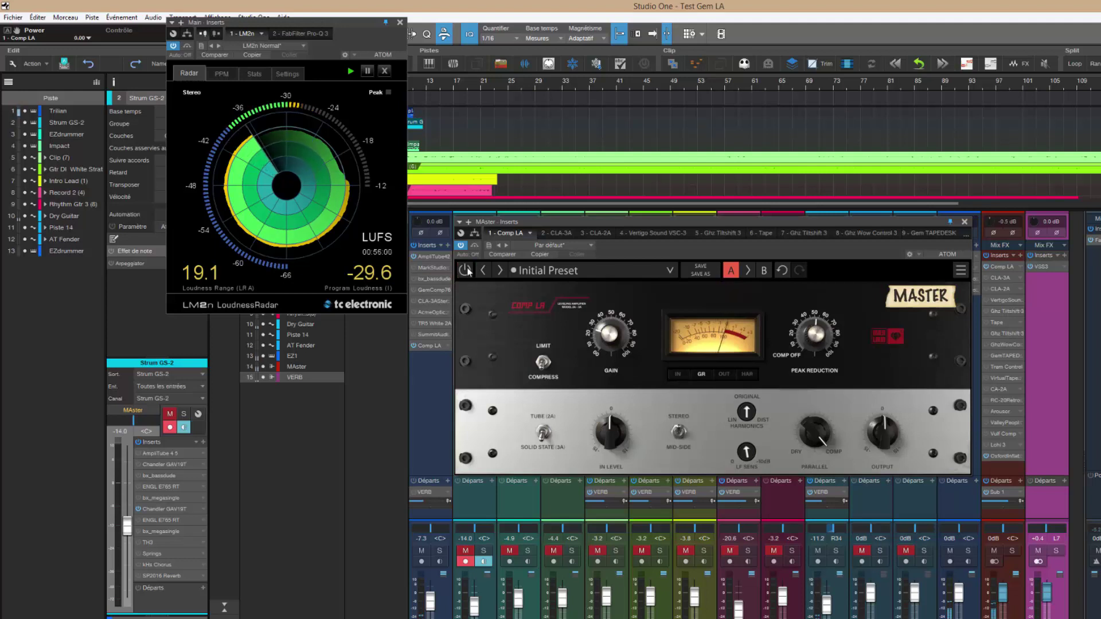
{"action": "left_click", "coordinate": [465, 270]}
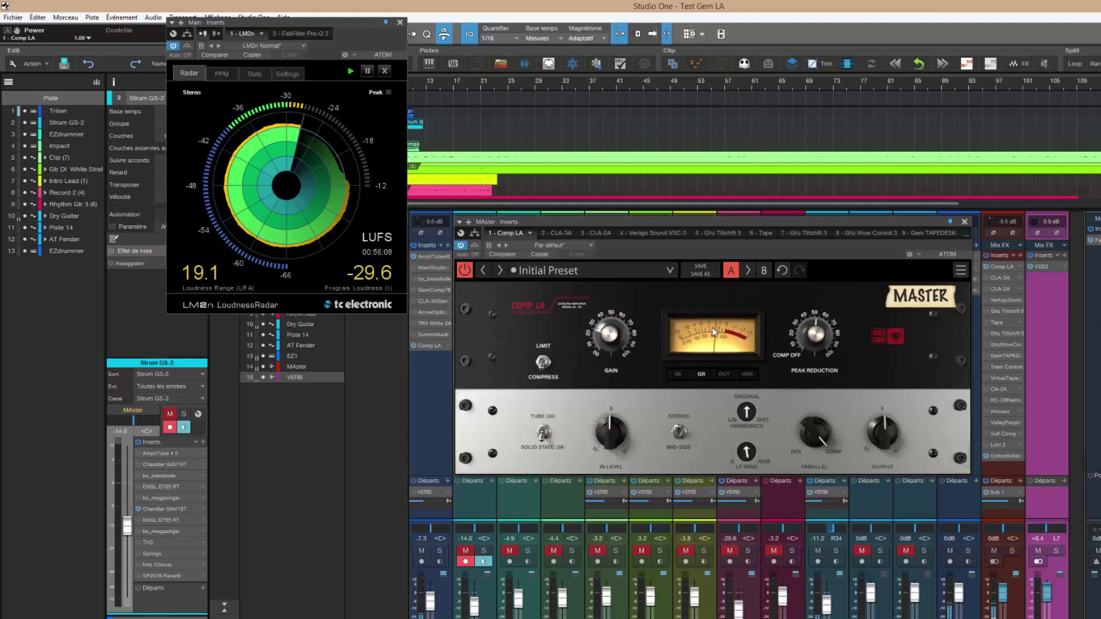
{"action": "left_click", "coordinate": [465, 271]}
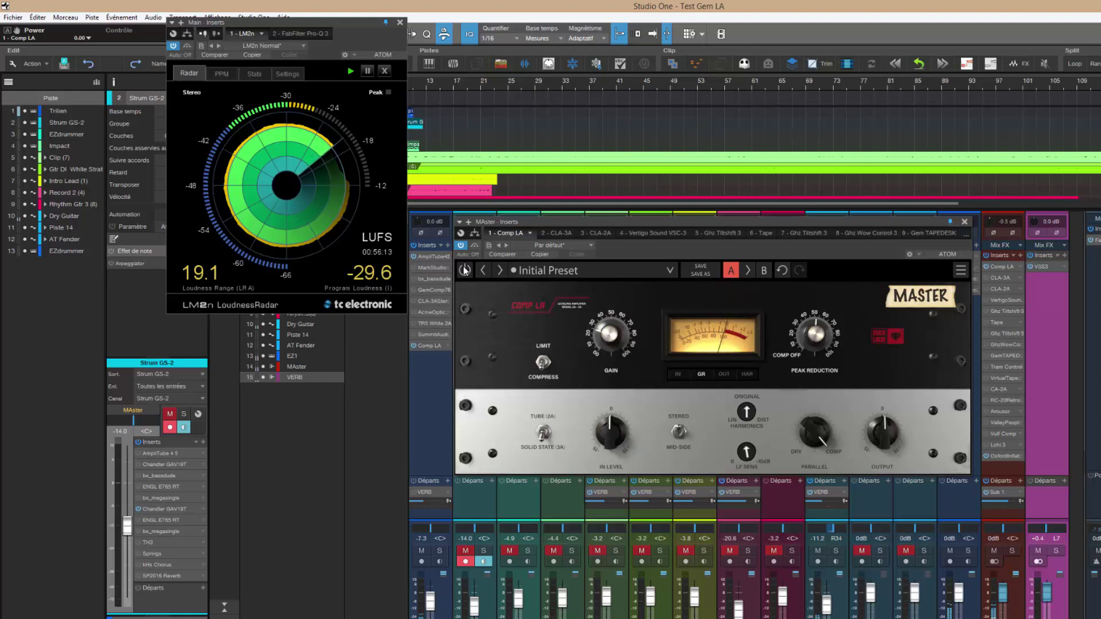
{"action": "left_click", "coordinate": [465, 271]}
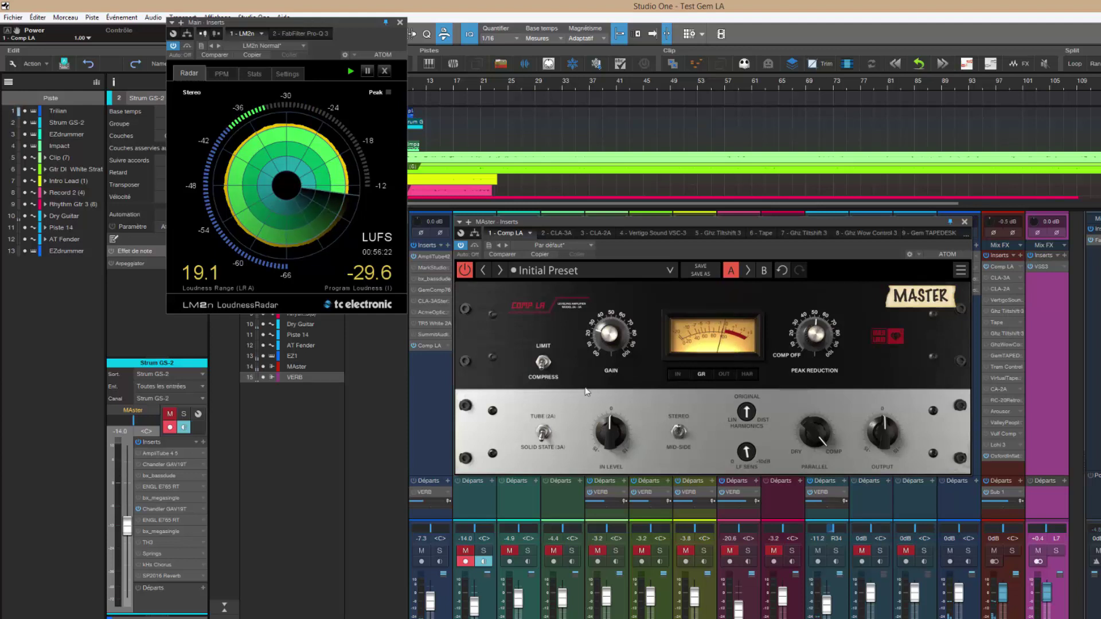
Compare the Comp LA's Tube (2A) and Solid State (3A) models on the full mix, ending on Solid State (3A)
{"action": "left_click", "coordinate": [543, 433]}
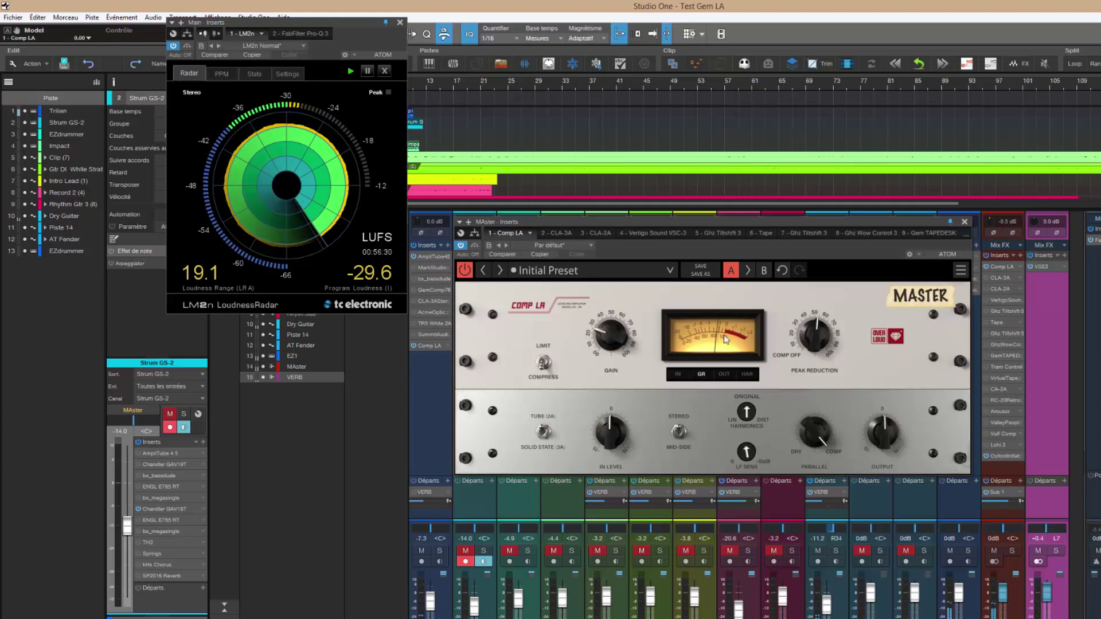
{"action": "left_click", "coordinate": [541, 437]}
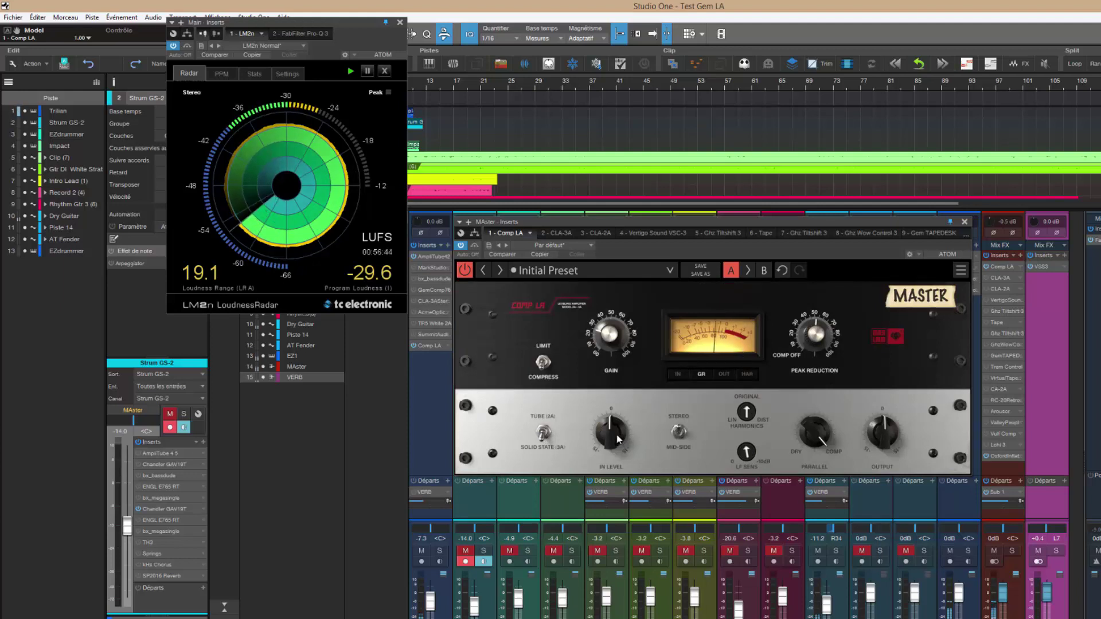
{"action": "left_click", "coordinate": [544, 434]}
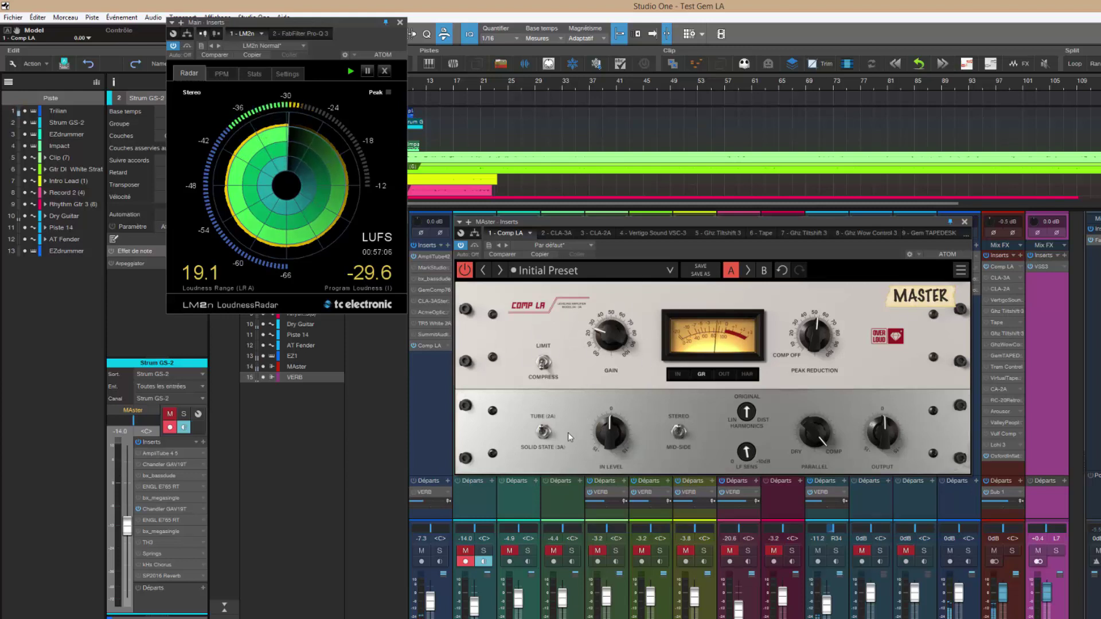
{"action": "left_click", "coordinate": [543, 437]}
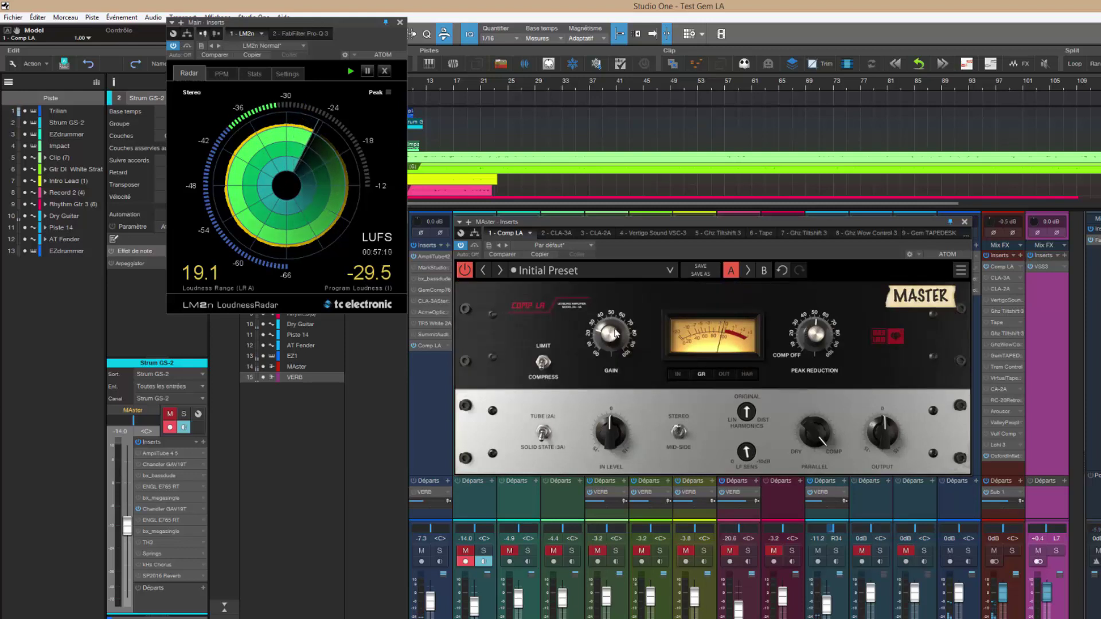
{"action": "left_click", "coordinate": [544, 432]}
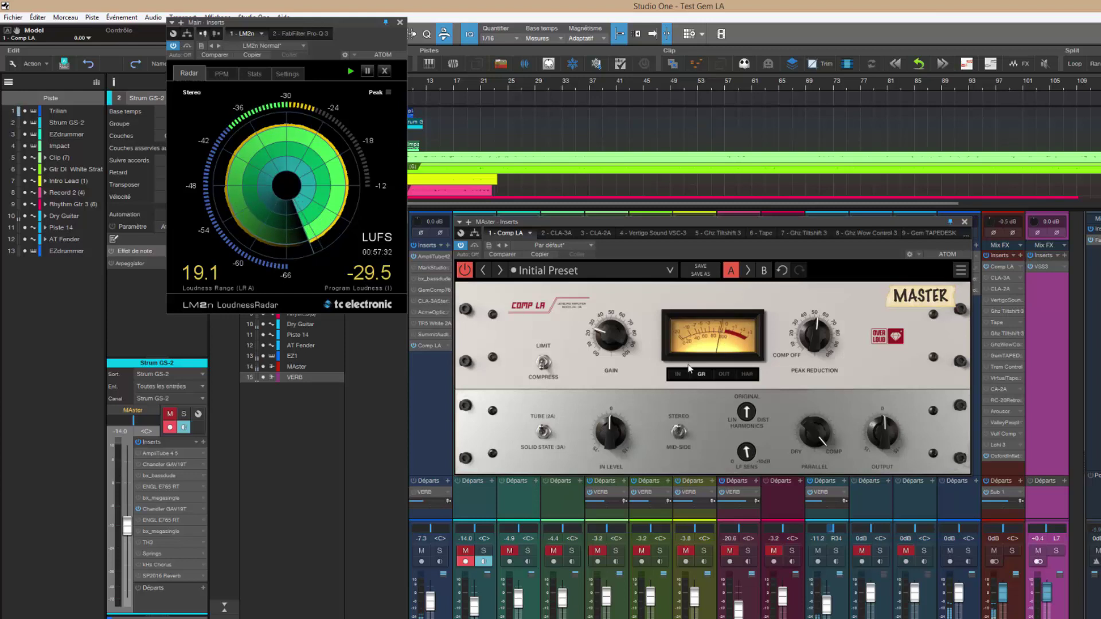
{"action": "left_click", "coordinate": [543, 432]}
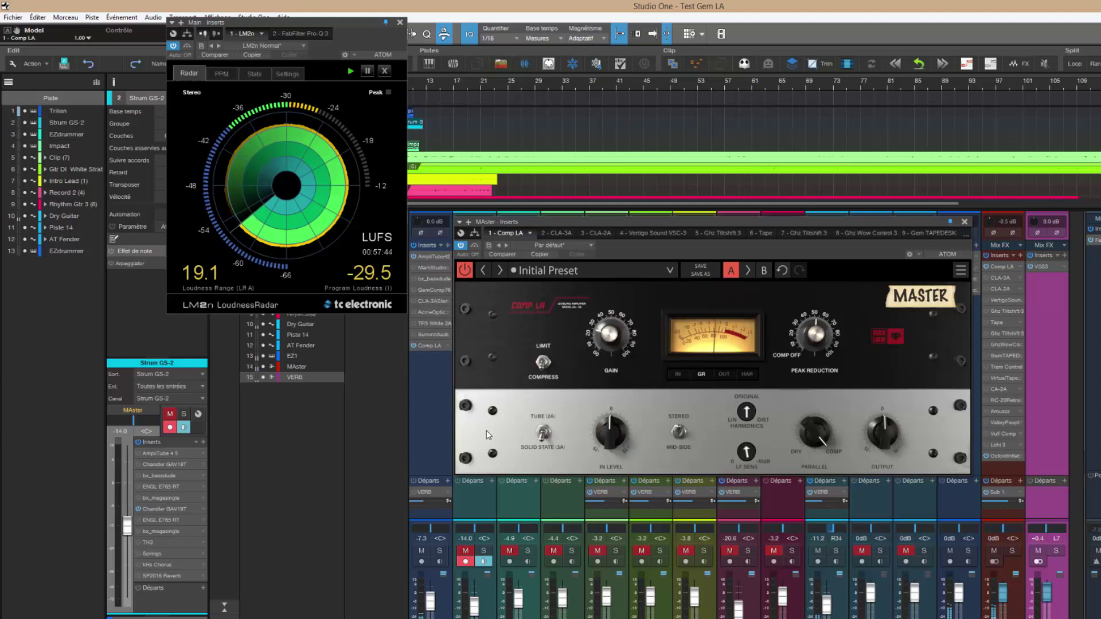
{"action": "left_click", "coordinate": [543, 431]}
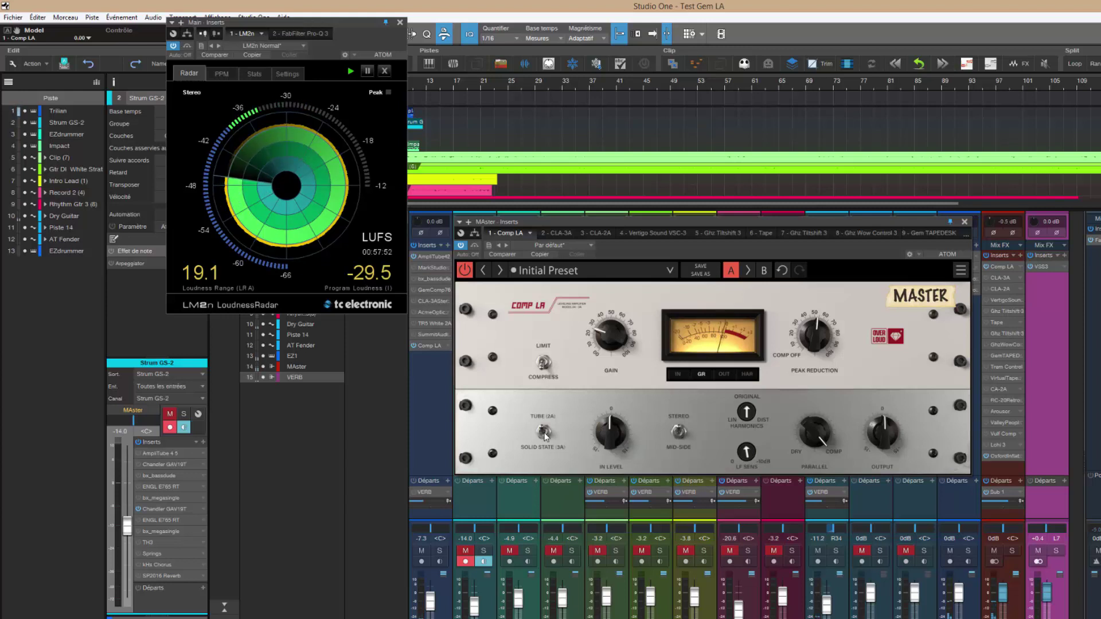
{"action": "left_click", "coordinate": [543, 433]}
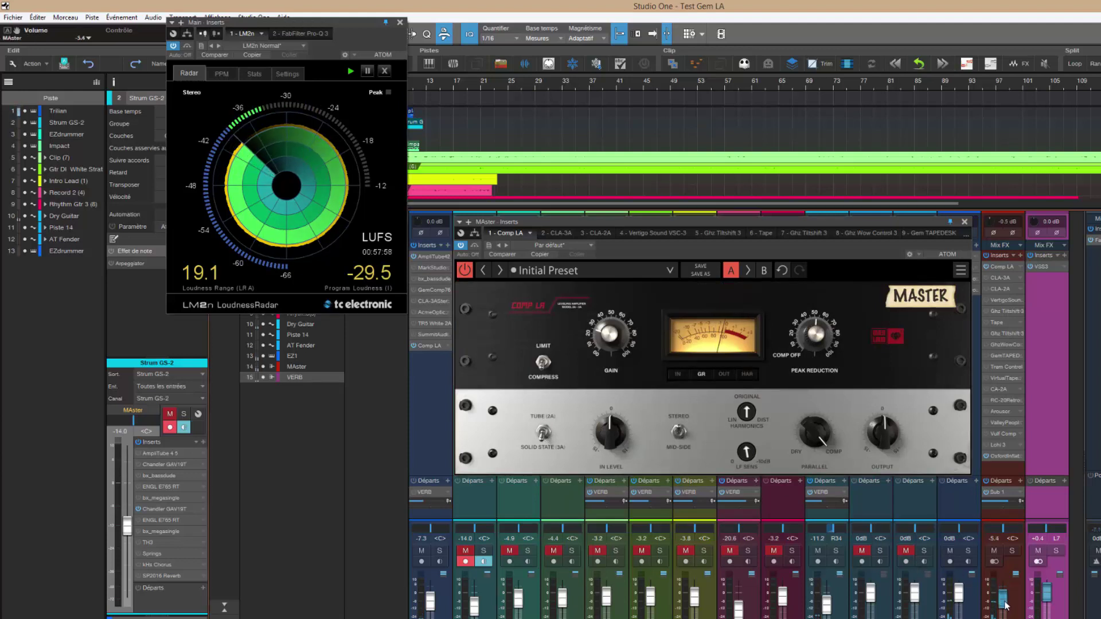
Lower the MAster fader to -28.1 dB while closing the LM2n loudness meter, and reset the fader to 0 dB
{"action": "left_click_drag", "start_coordinate": [1003, 596], "coordinate": [1003, 612]}
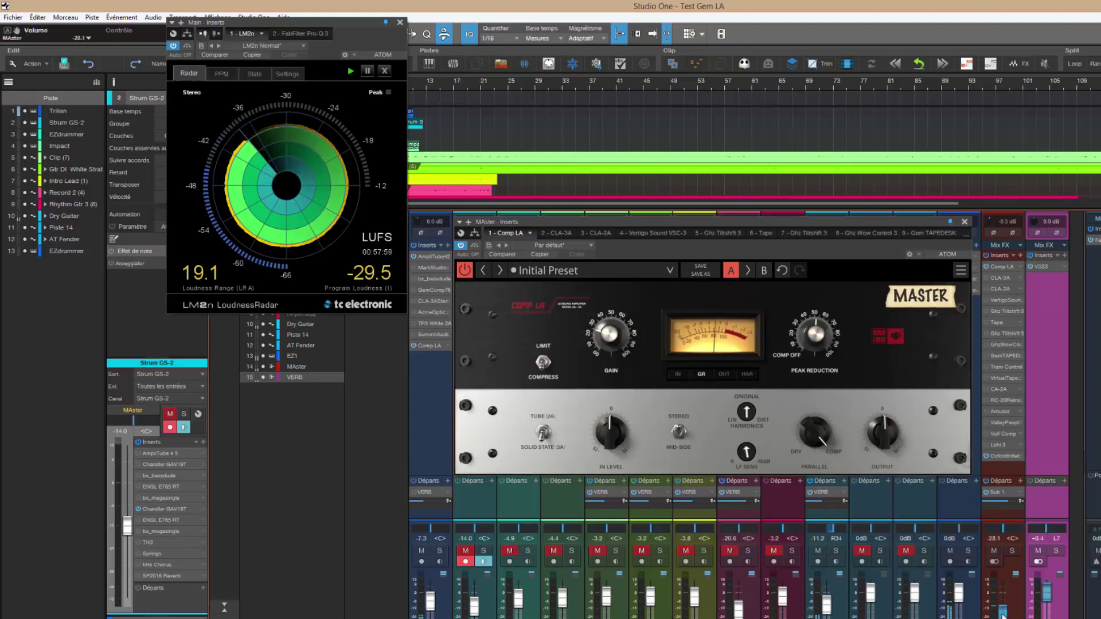
{"action": "left_click", "coordinate": [818, 550]}
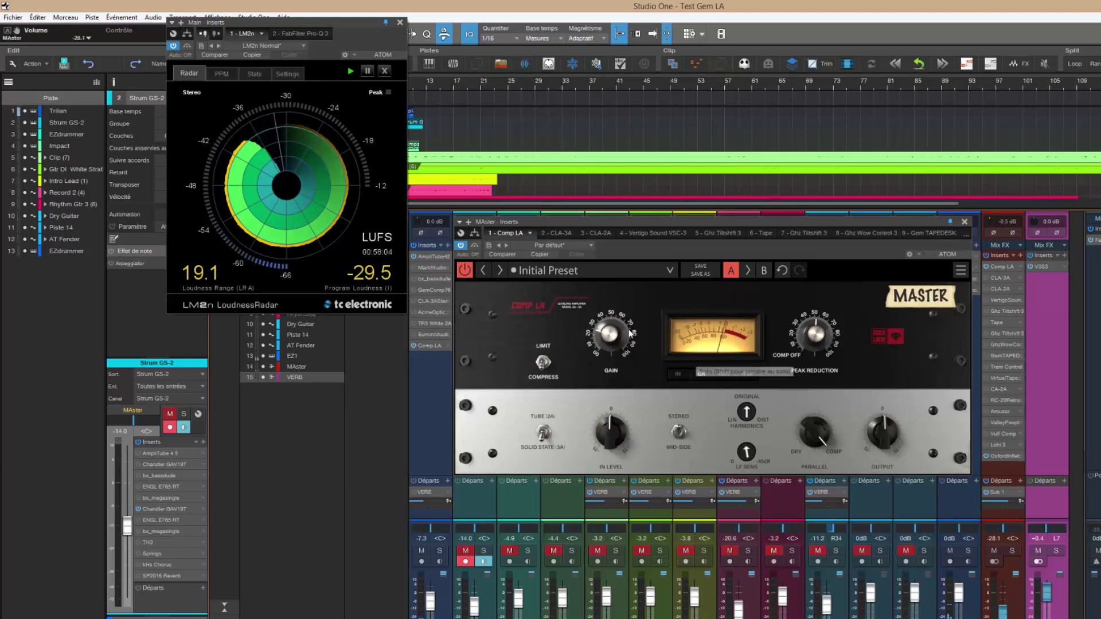
{"action": "left_click", "coordinate": [400, 23]}
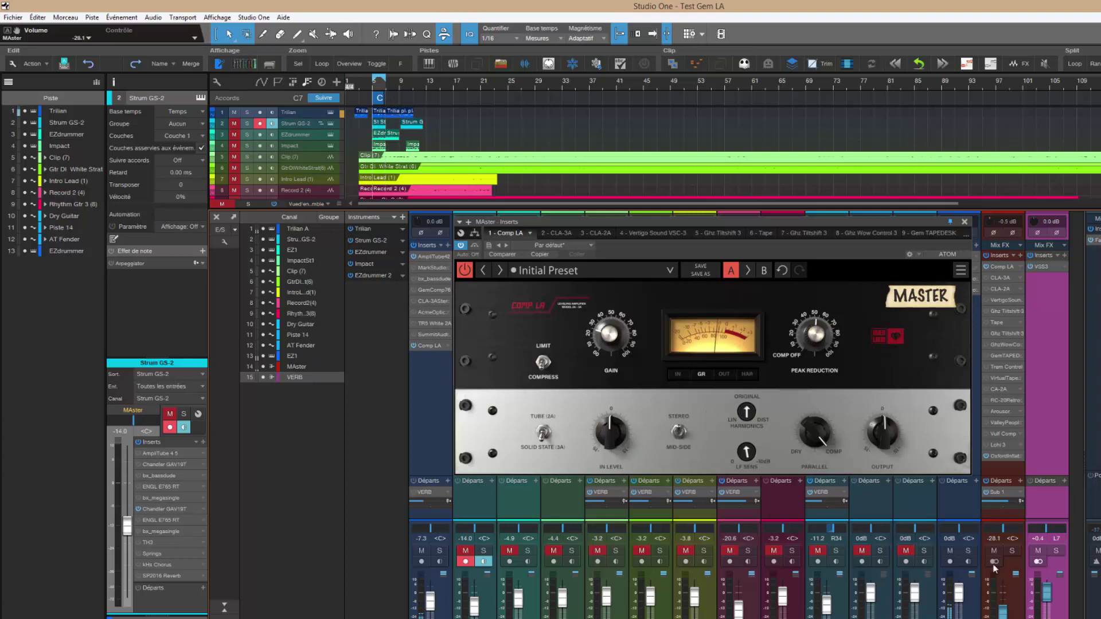
{"action": "left_click", "coordinate": [1003, 610], "text": "alt"}
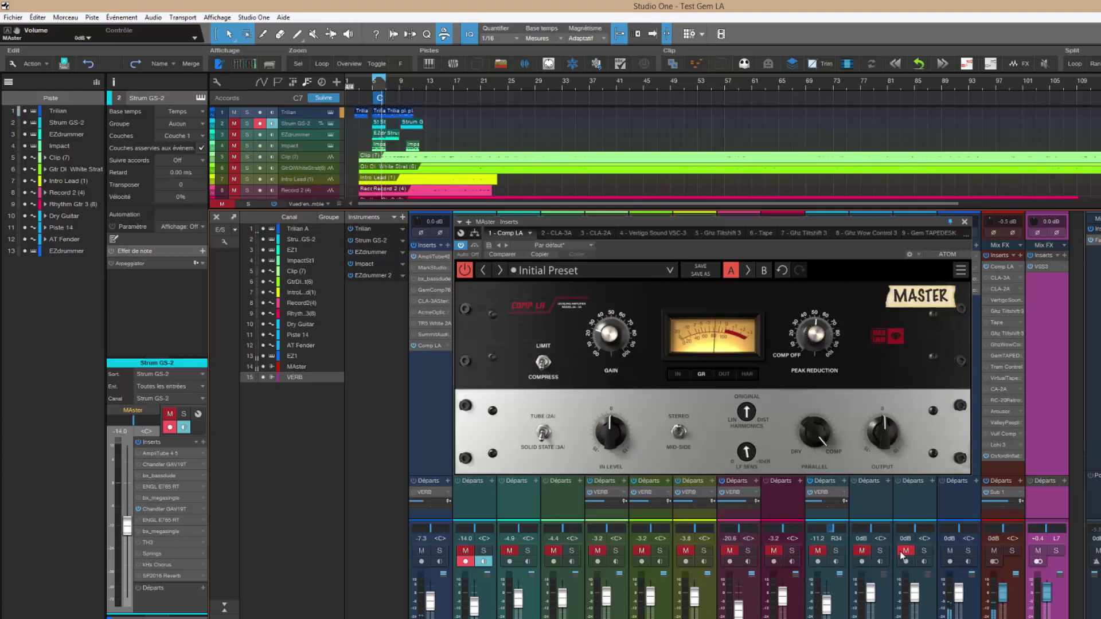
Unmute the Dry Guitar channel and set the MAster Comp LA to Mid-Side, with the second unit's meter on GR and its peak reduction raised
{"action": "left_click", "coordinate": [818, 551]}
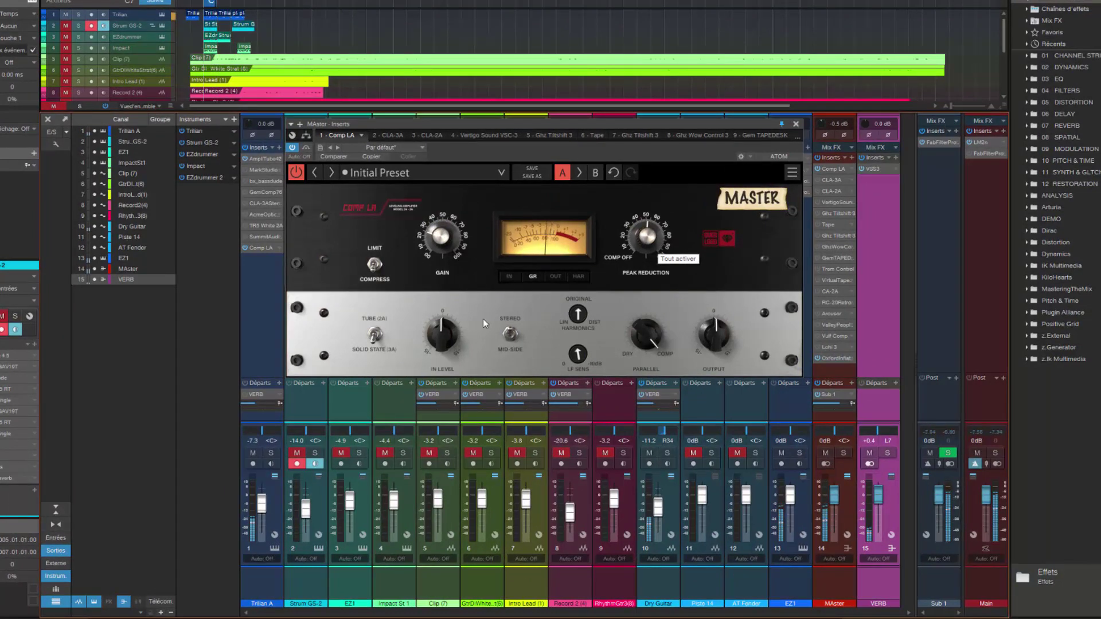
{"action": "left_click", "coordinate": [509, 341]}
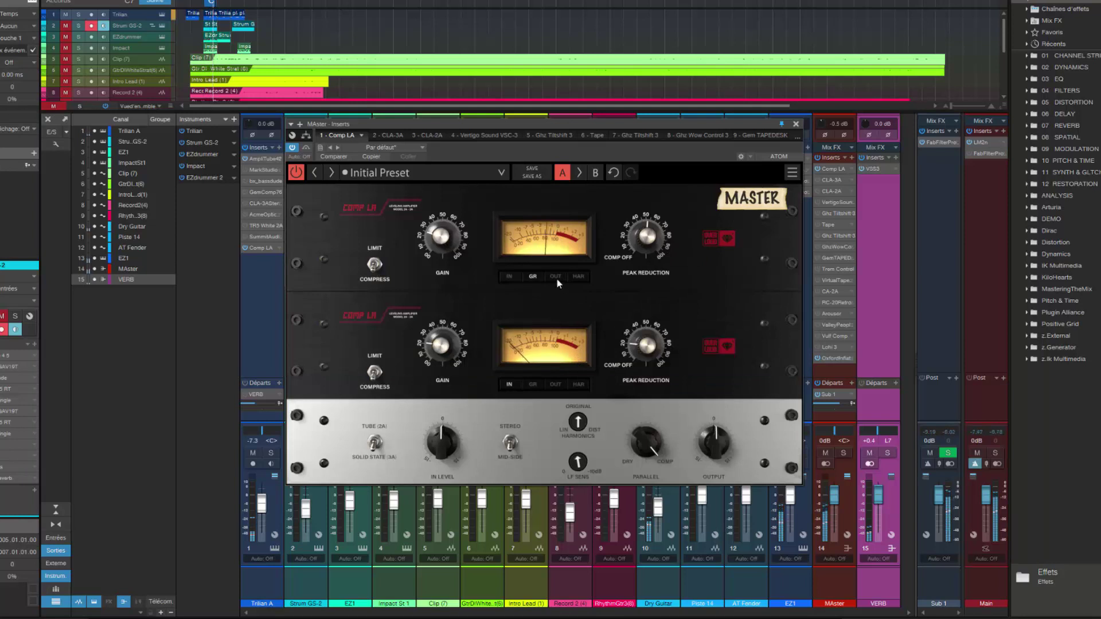
{"action": "left_click", "coordinate": [533, 384]}
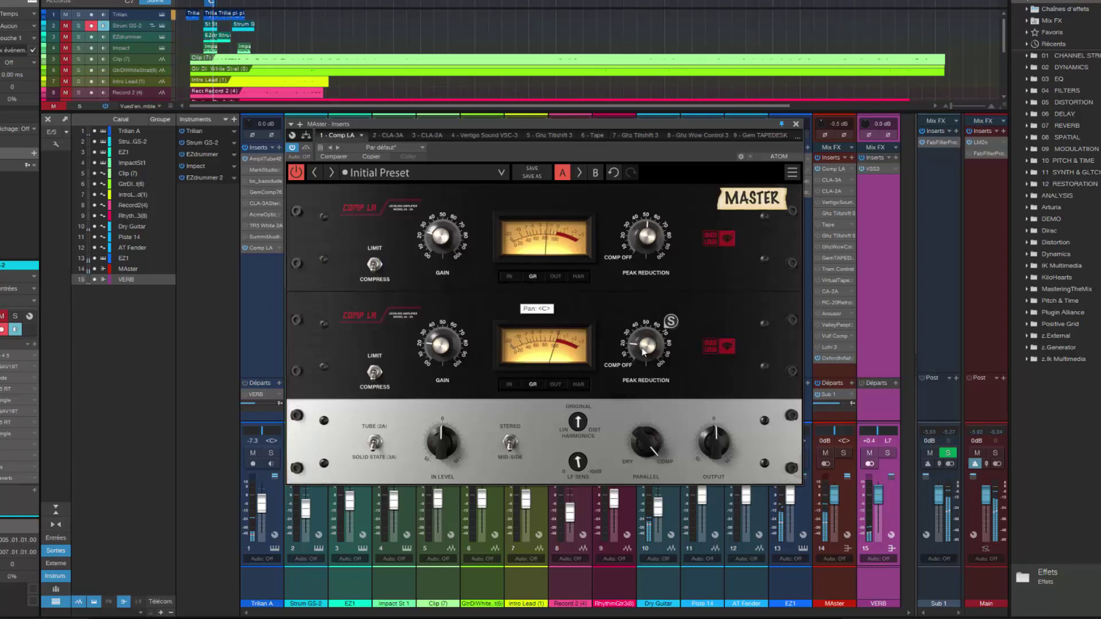
{"action": "left_click_drag", "start_coordinate": [643, 352], "coordinate": [651, 295]}
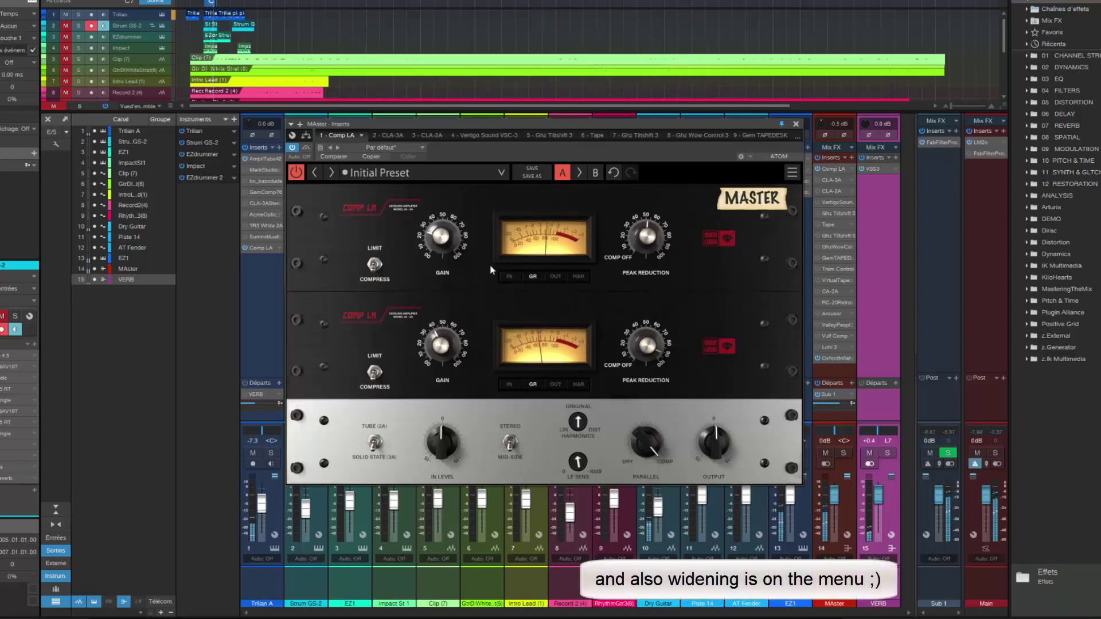
Compare the full mix twice with the Mid-Side Comp LA bypassed and active, ending with it active
{"action": "left_click", "coordinate": [297, 173]}
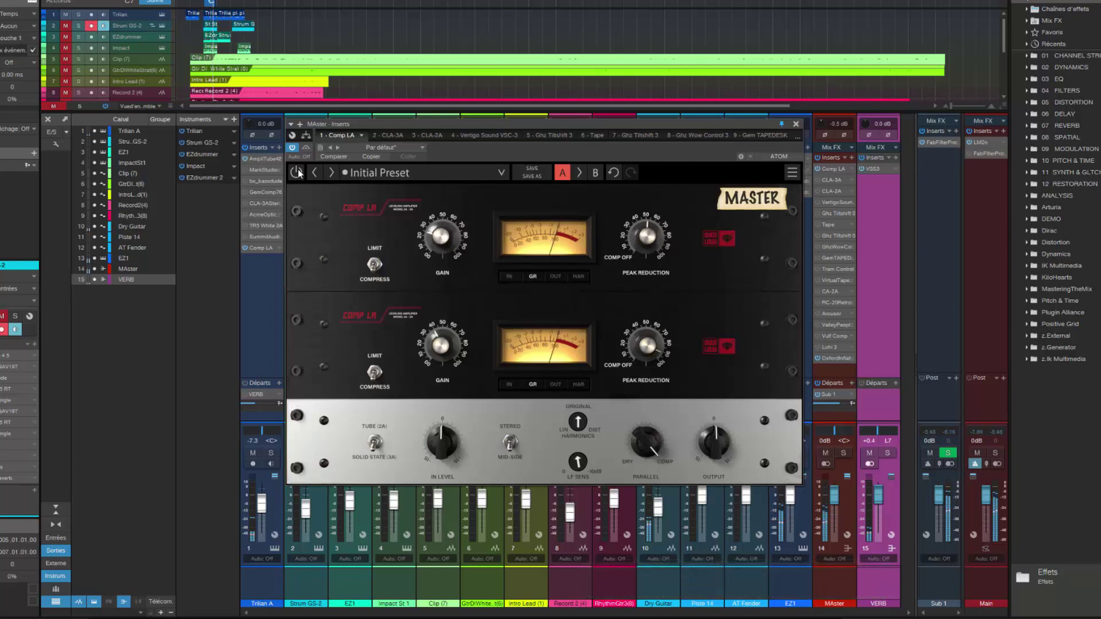
{"action": "left_click", "coordinate": [297, 173]}
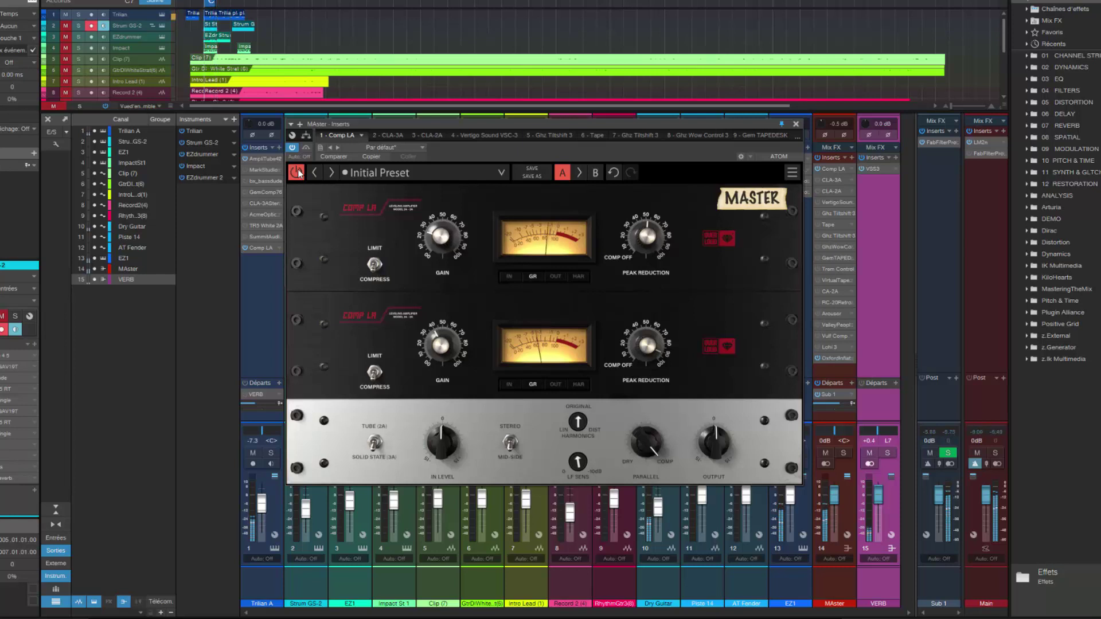
{"action": "left_click", "coordinate": [297, 172]}
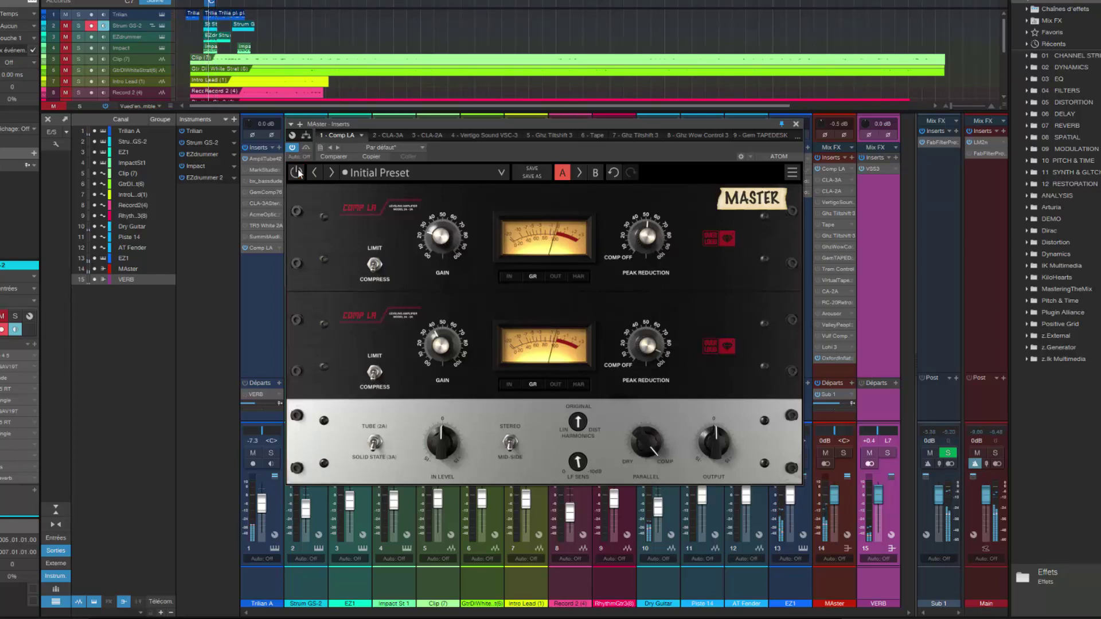
{"action": "left_click", "coordinate": [297, 172]}
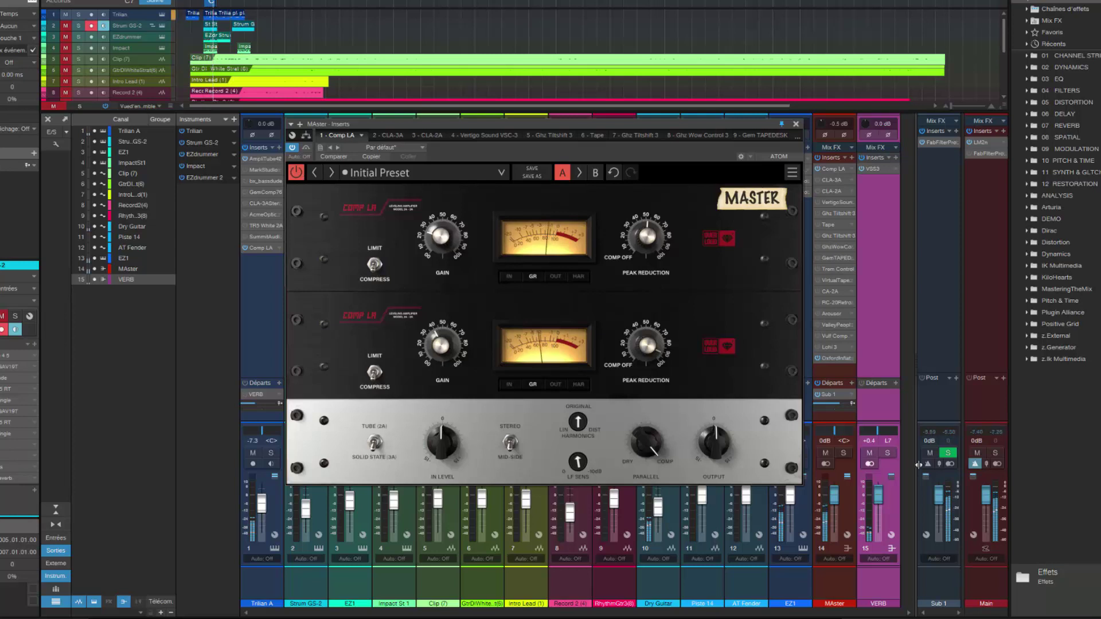
Lower the MAster fader to -29.0 dB and move the Comp LA window clear of the channel faders
{"action": "left_click_drag", "start_coordinate": [648, 126], "coordinate": [612, 118]}
{"action": "left_click_drag", "start_coordinate": [831, 506], "coordinate": [834, 526]}
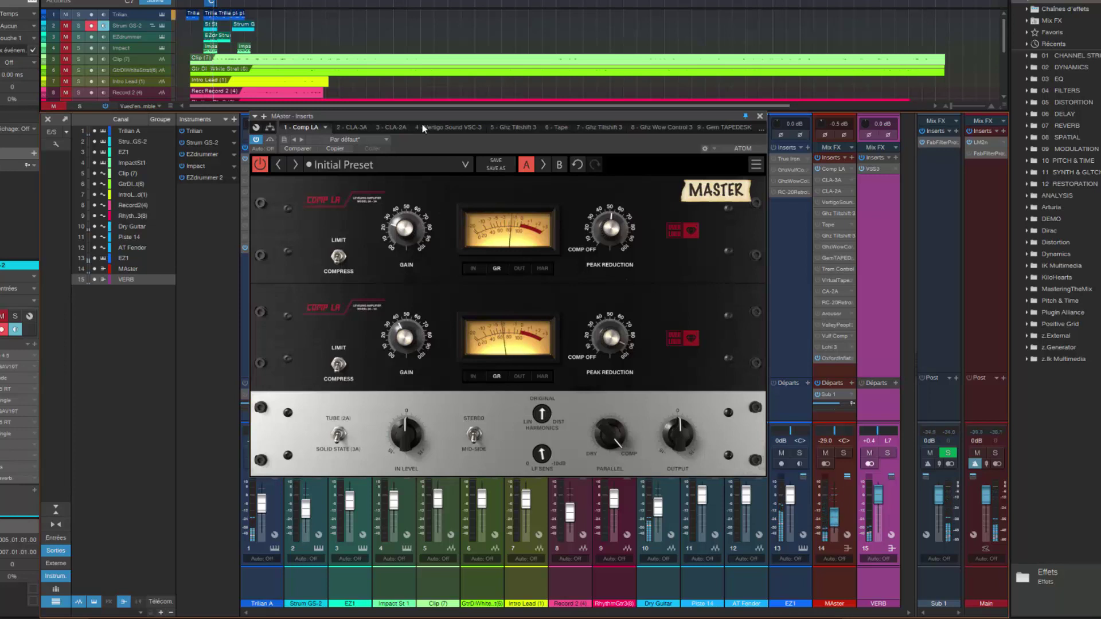
{"action": "left_click_drag", "start_coordinate": [445, 115], "coordinate": [457, 82]}
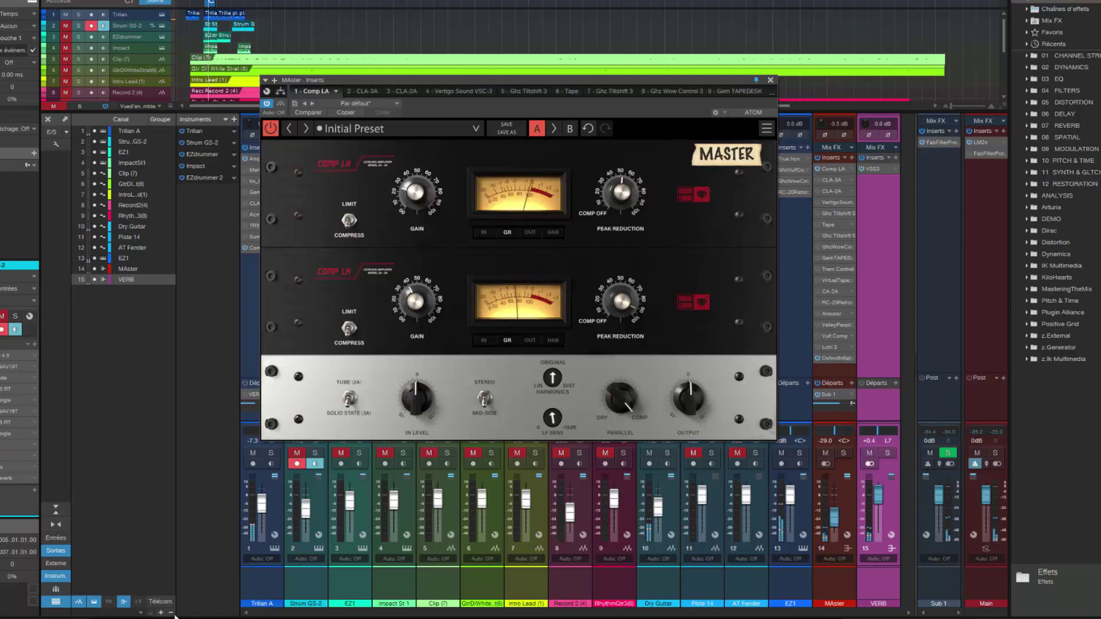
Open the performance monitor and arrange it beside the Comp LA window so both are readable
{"action": "key", "text": "alt+F3"}
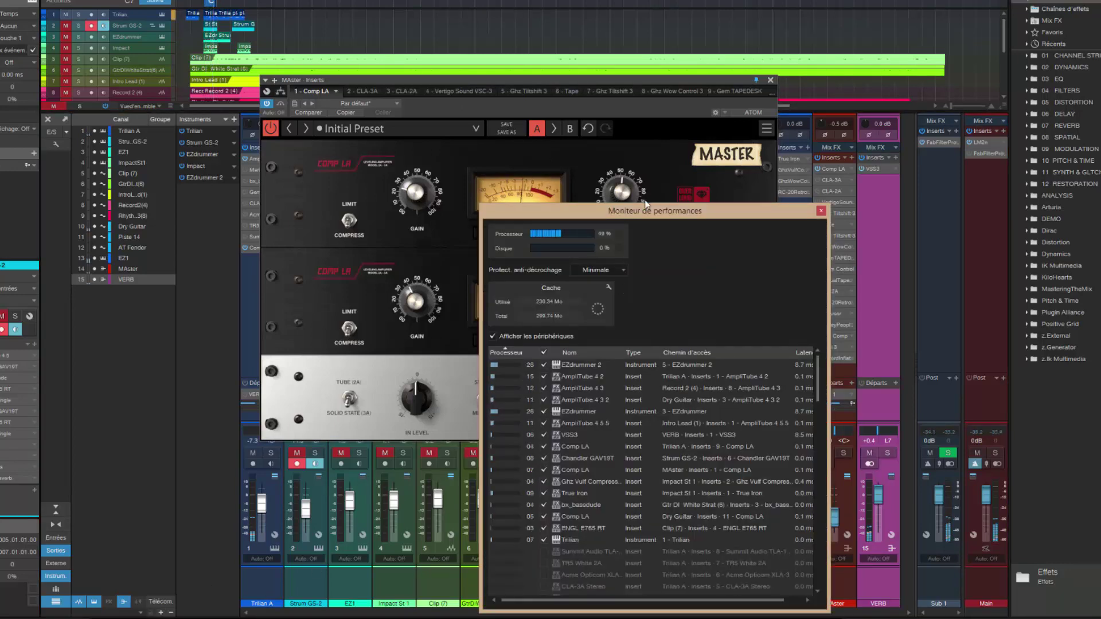
{"action": "left_click_drag", "start_coordinate": [681, 206], "coordinate": [230, 97]}
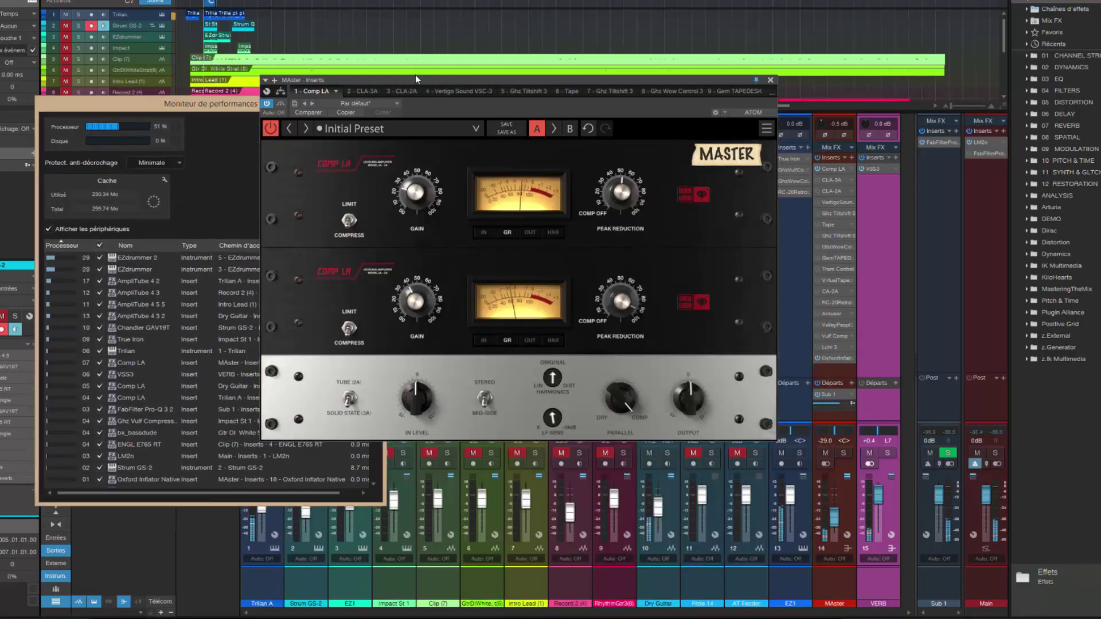
{"action": "left_click_drag", "start_coordinate": [416, 79], "coordinate": [566, 101]}
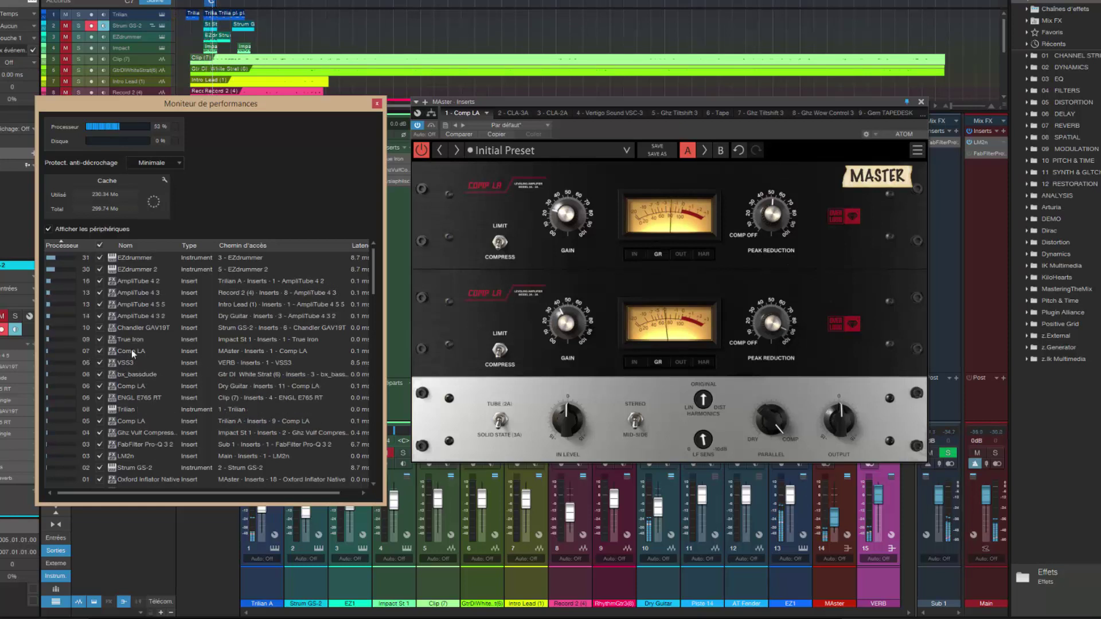
Set the Comp LA's oversampling mode to Standard in its preferences and check its CPU load in the performance monitor
{"action": "left_click", "coordinate": [917, 150]}
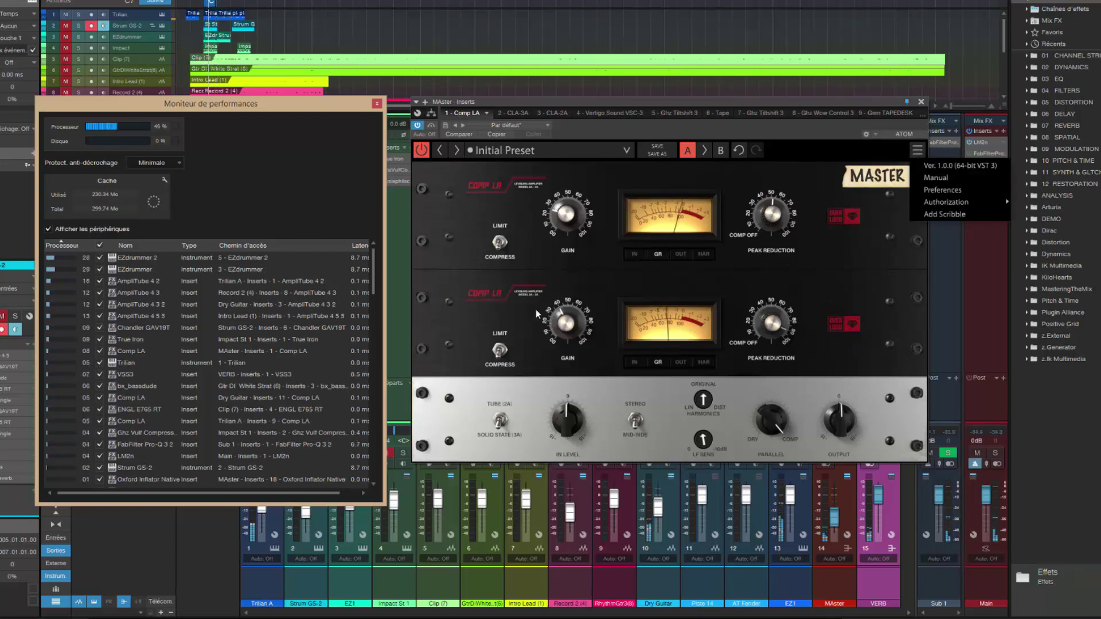
{"action": "left_click", "coordinate": [933, 193]}
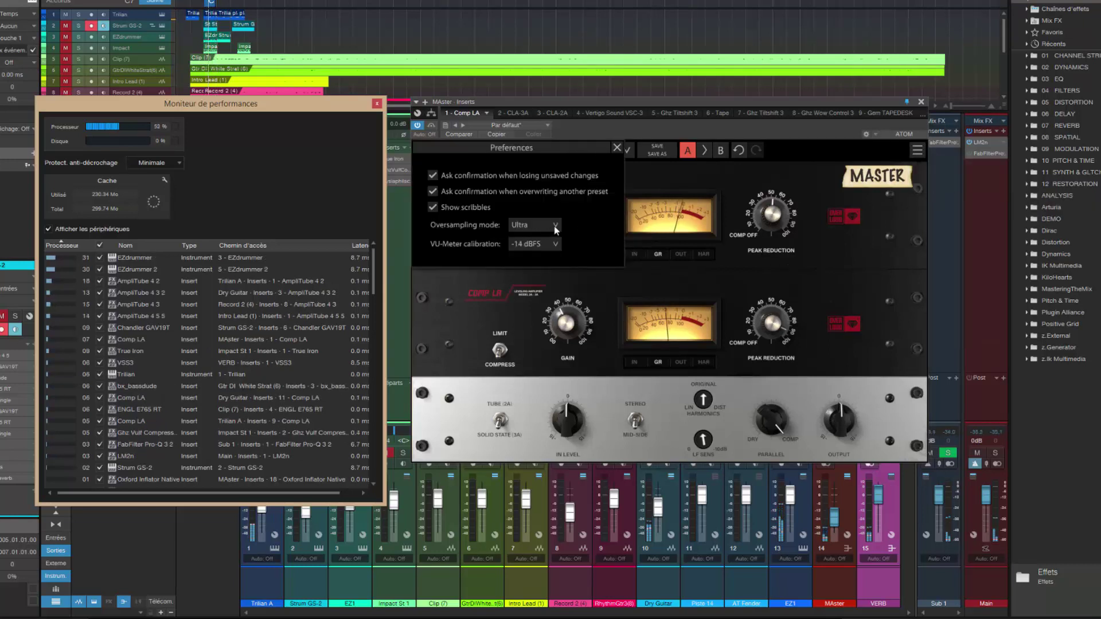
{"action": "left_click", "coordinate": [554, 226]}
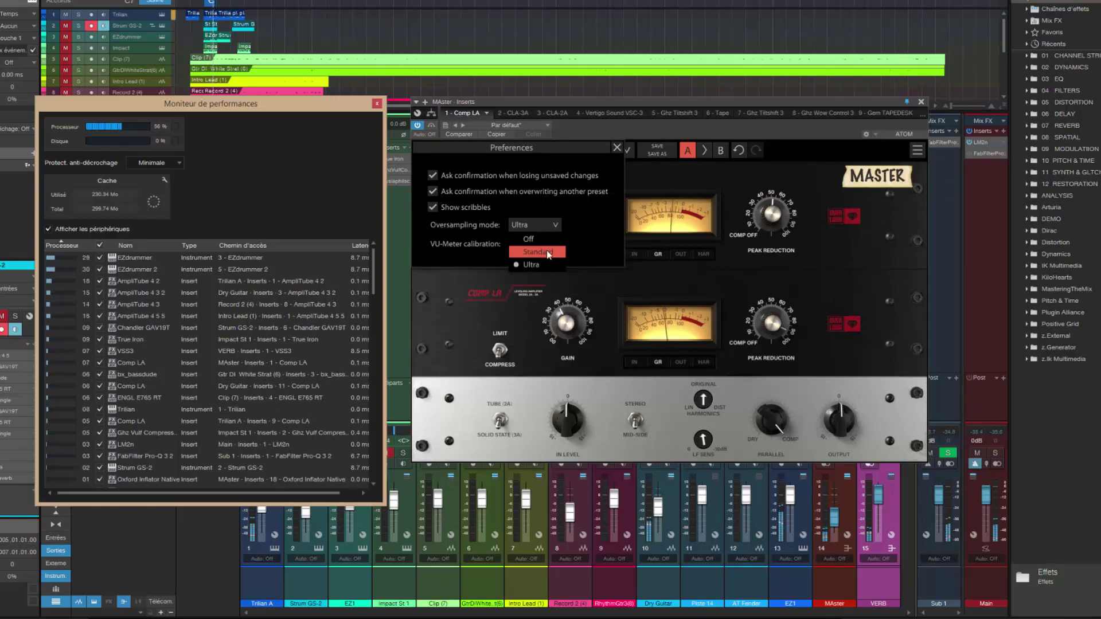
{"action": "left_click", "coordinate": [545, 252]}
{"action": "left_click", "coordinate": [616, 148]}
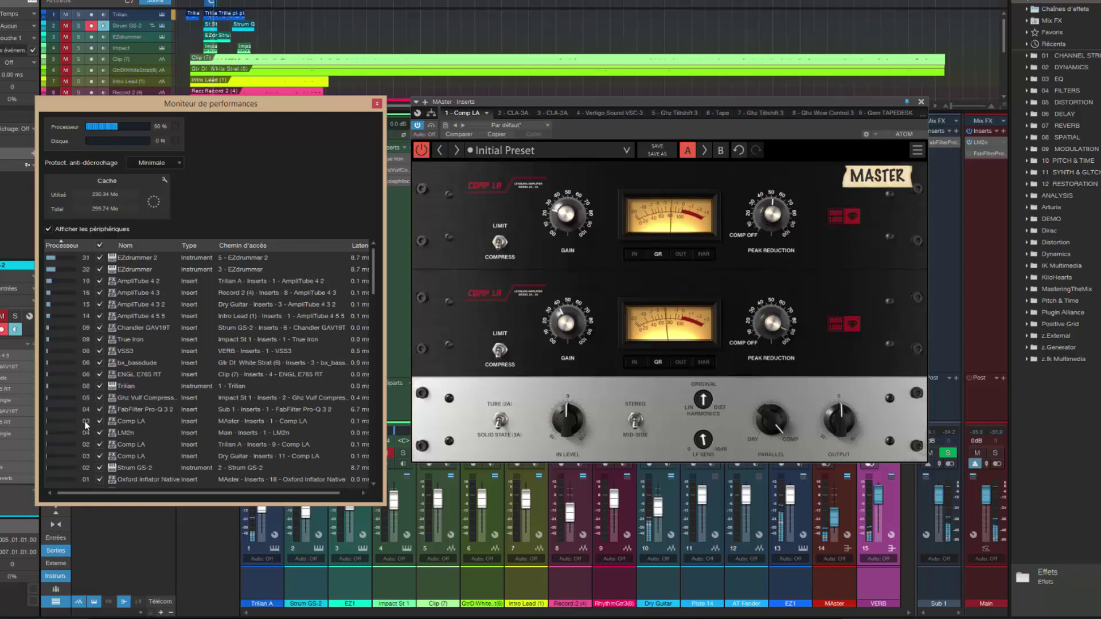
Turn the Comp LA's oversampling off to check its CPU load, and return the oversampling mode to Standard
{"action": "left_click", "coordinate": [916, 151]}
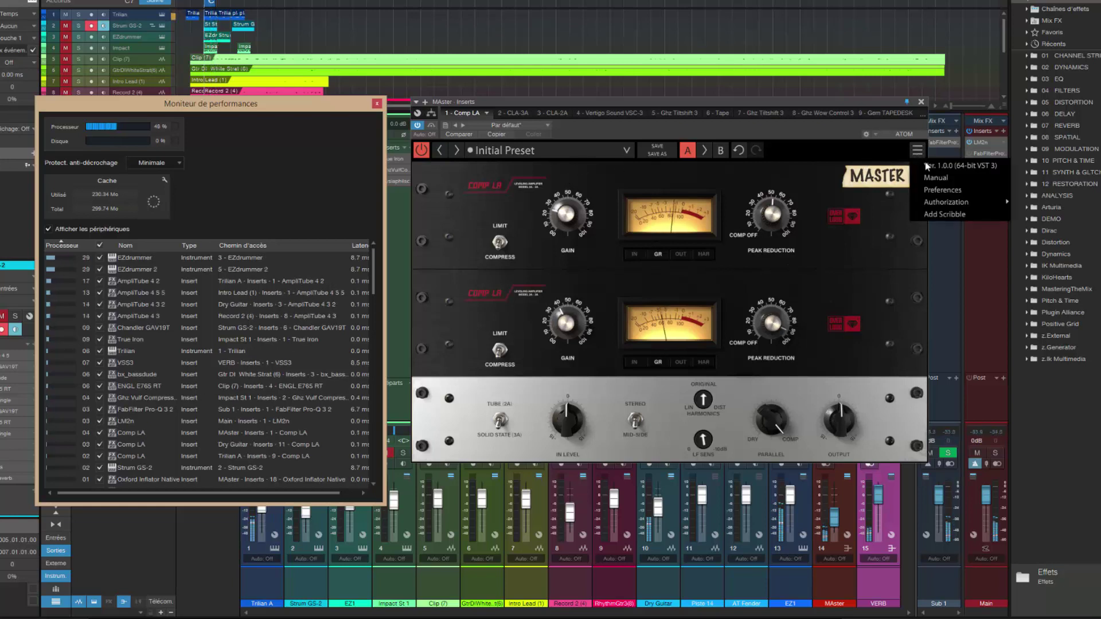
{"action": "left_click", "coordinate": [932, 189]}
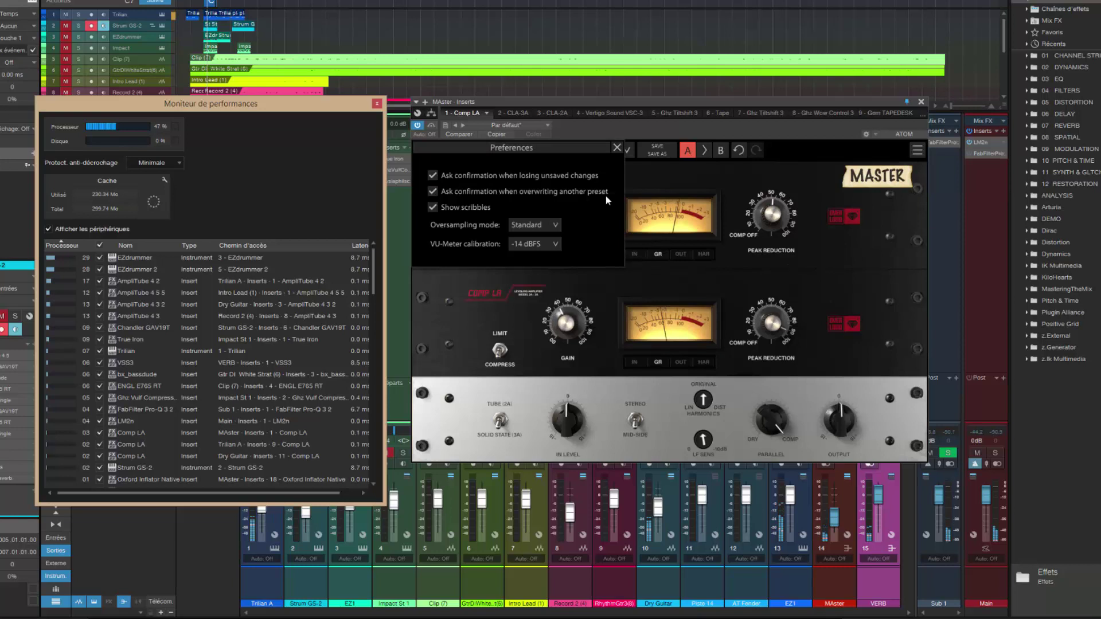
{"action": "left_click", "coordinate": [551, 226]}
{"action": "left_click", "coordinate": [549, 233]}
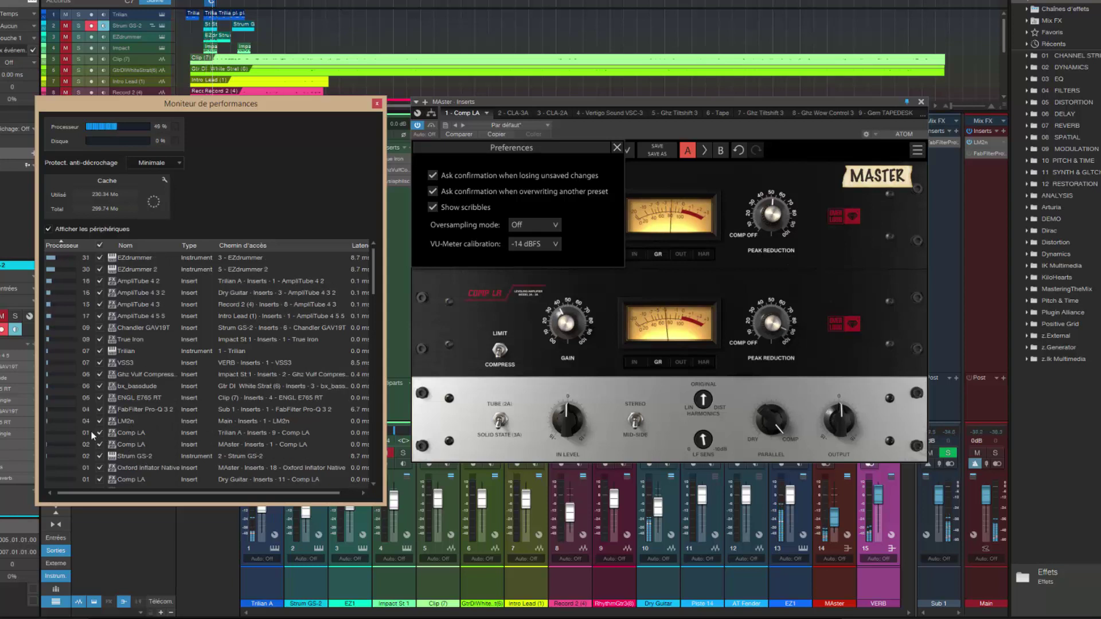
{"action": "left_click", "coordinate": [536, 225]}
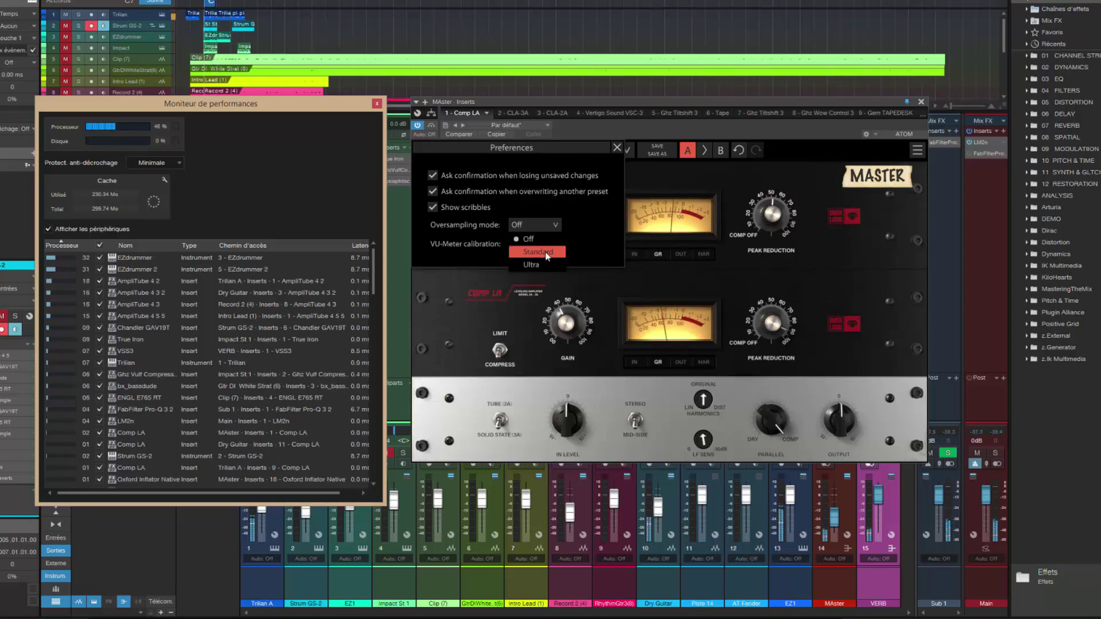
{"action": "left_click", "coordinate": [539, 252]}
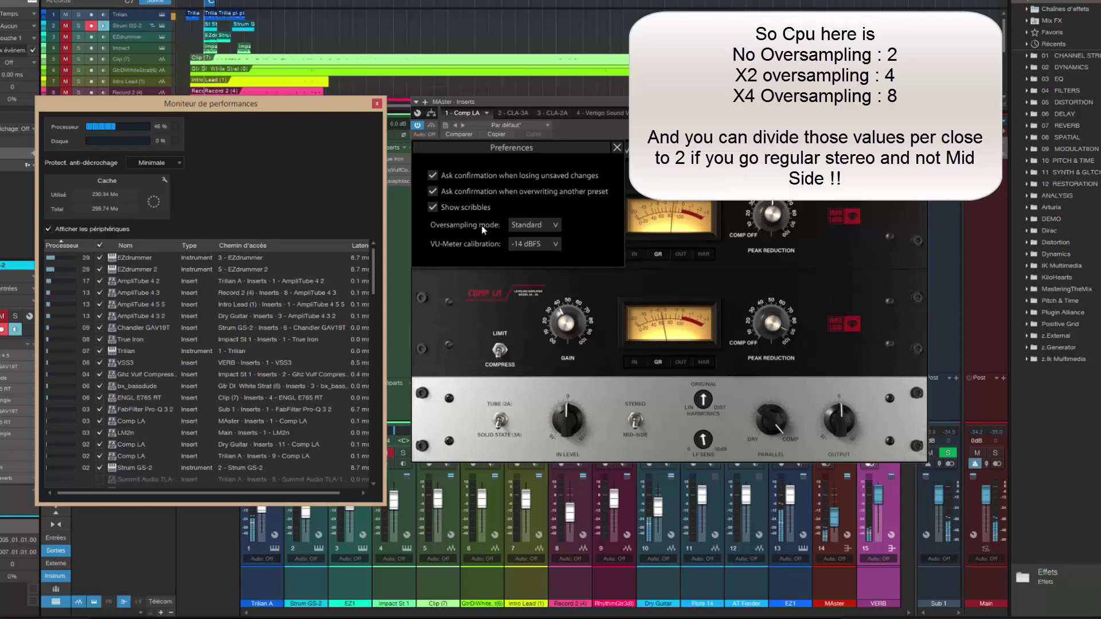
Set the Comp LA's oversampling mode to Ultra, check its CPU load and close the preferences
{"action": "left_click", "coordinate": [534, 225]}
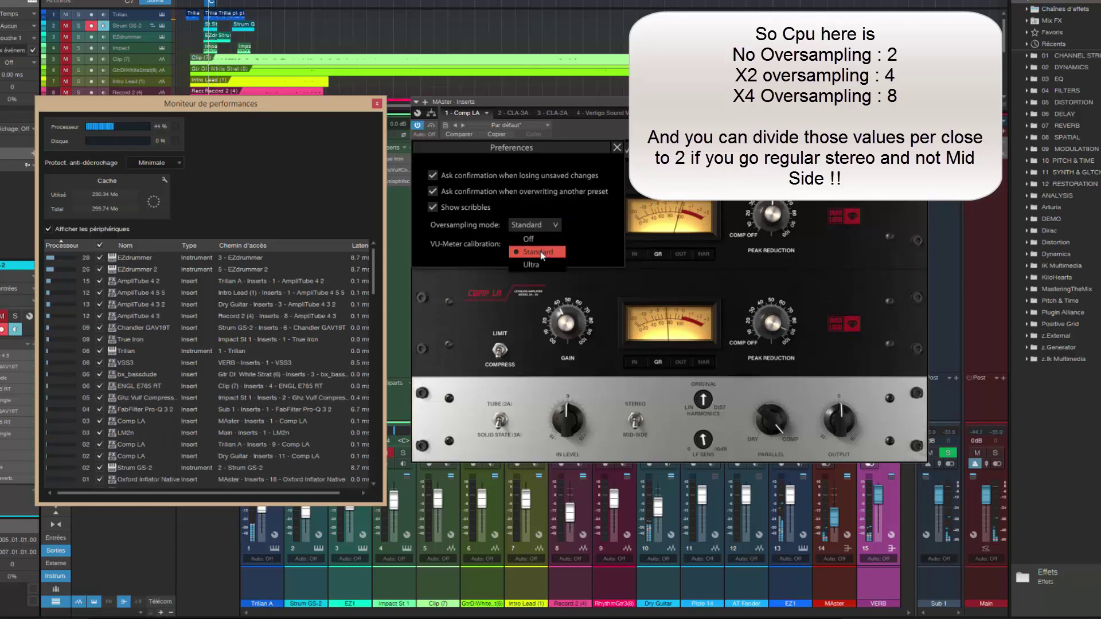
{"action": "left_click", "coordinate": [538, 262]}
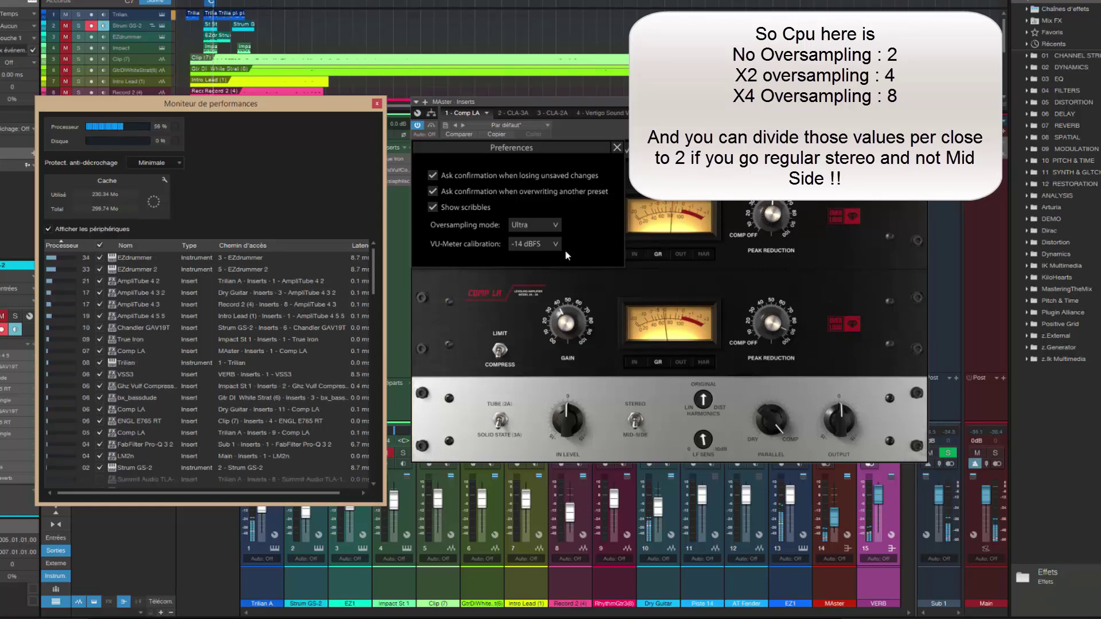
{"action": "left_click", "coordinate": [618, 149]}
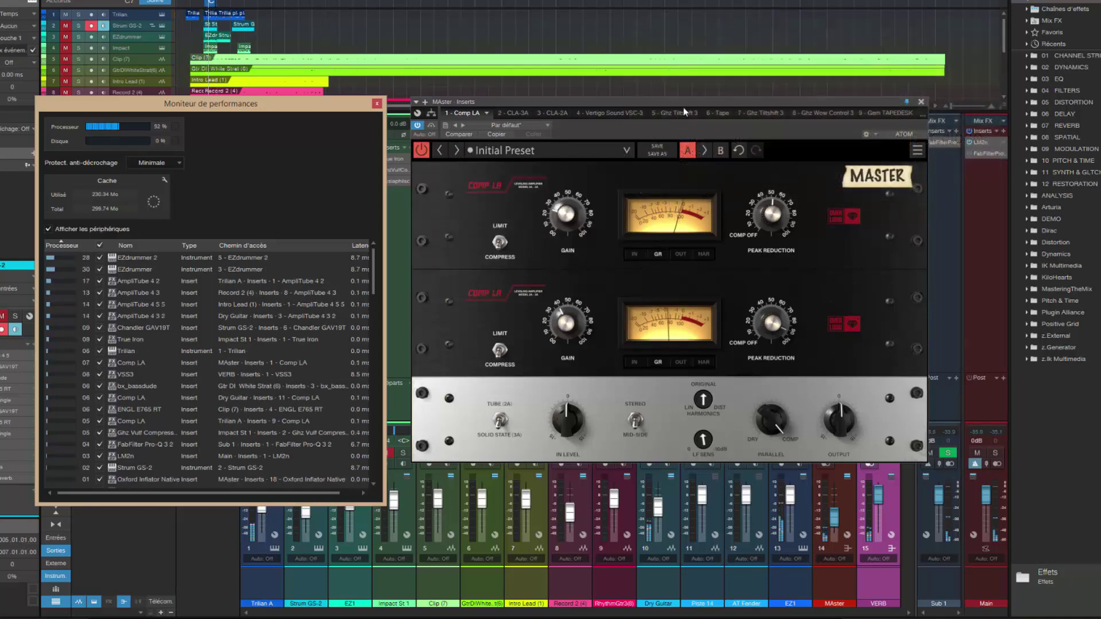
{"action": "left_click_drag", "start_coordinate": [689, 103], "coordinate": [681, 102]}
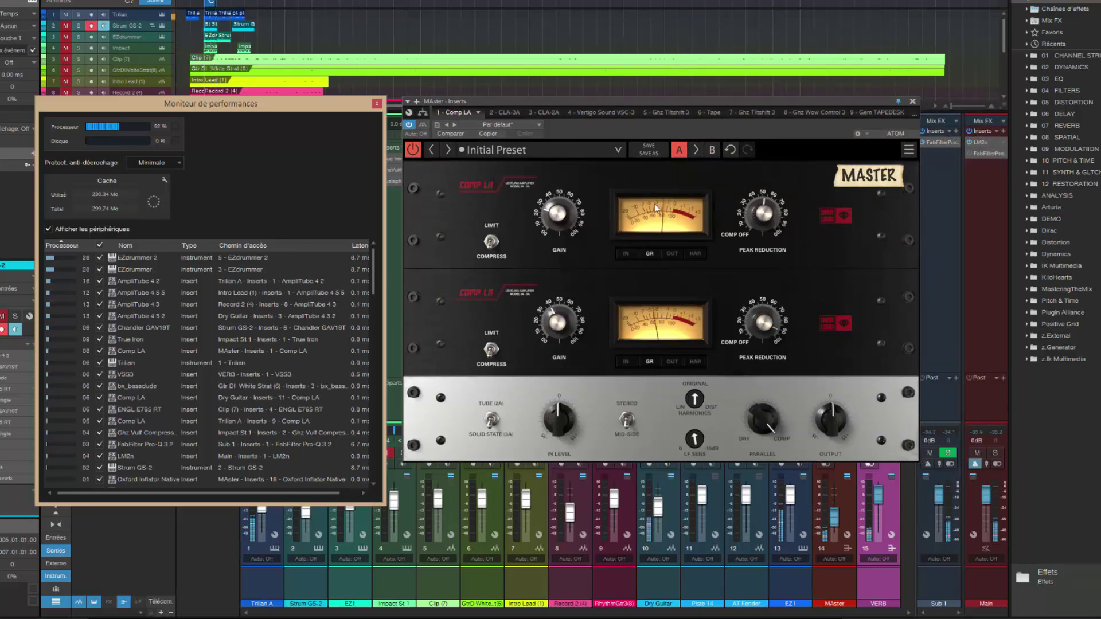
Compare the Comp LA's CPU load in Stereo and Mid-Side modes, ending on Mid-Side
{"action": "left_click", "coordinate": [626, 422]}
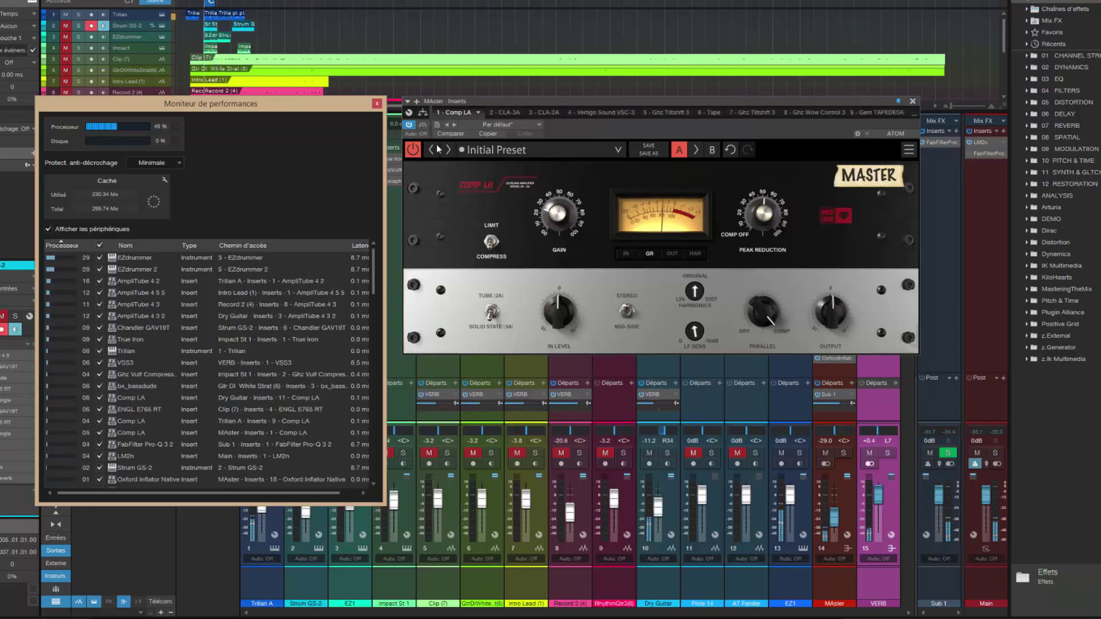
{"action": "left_click", "coordinate": [627, 311]}
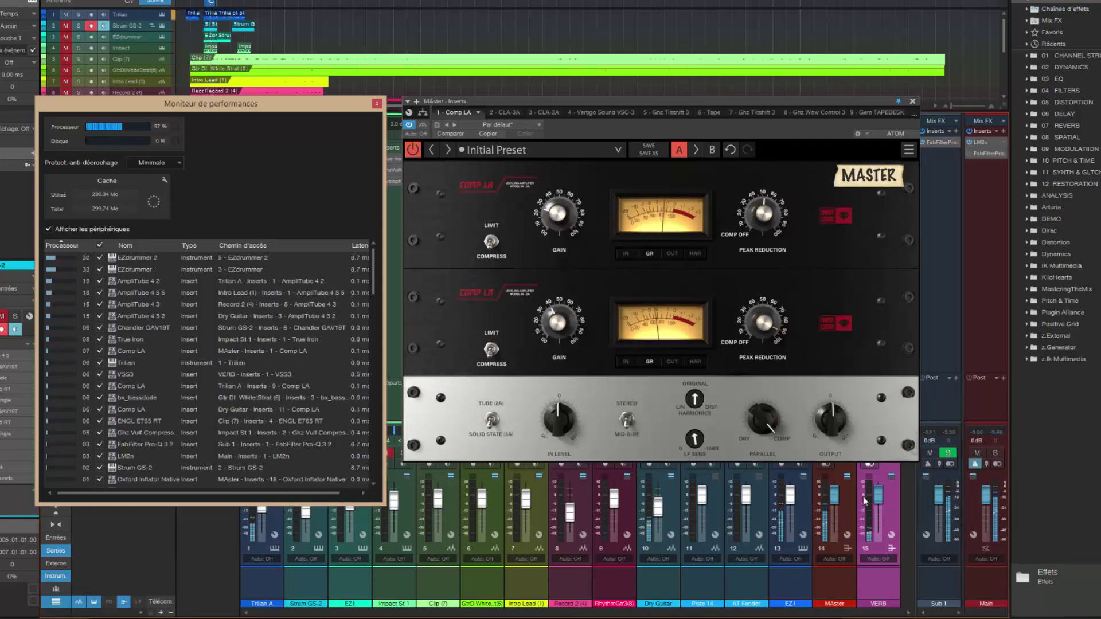
{"action": "mouse_move", "coordinate": [1032, 618]}
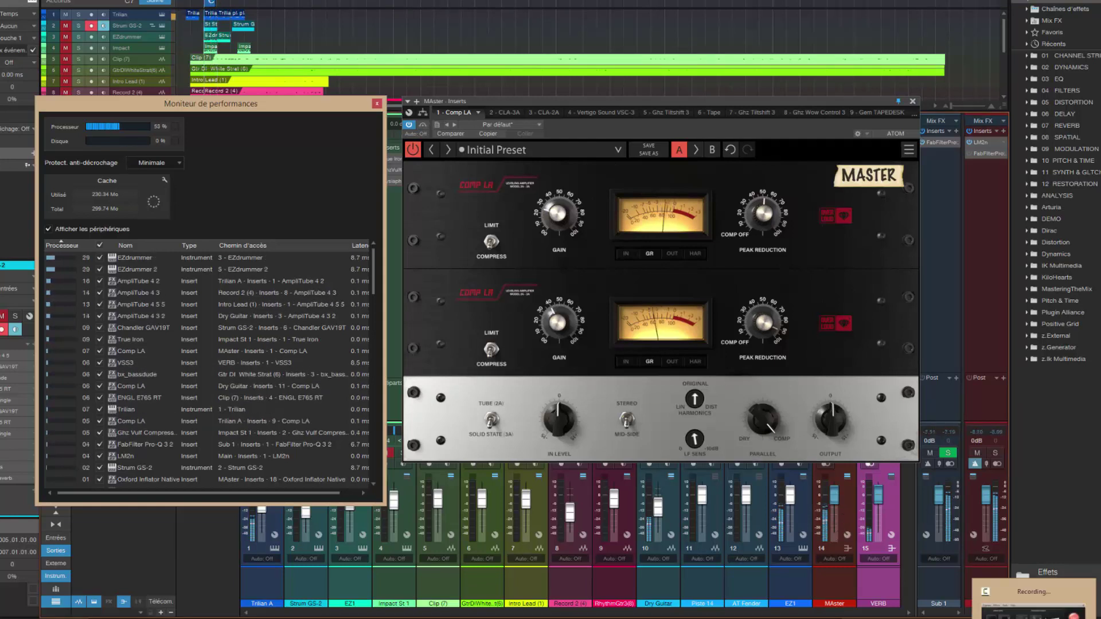